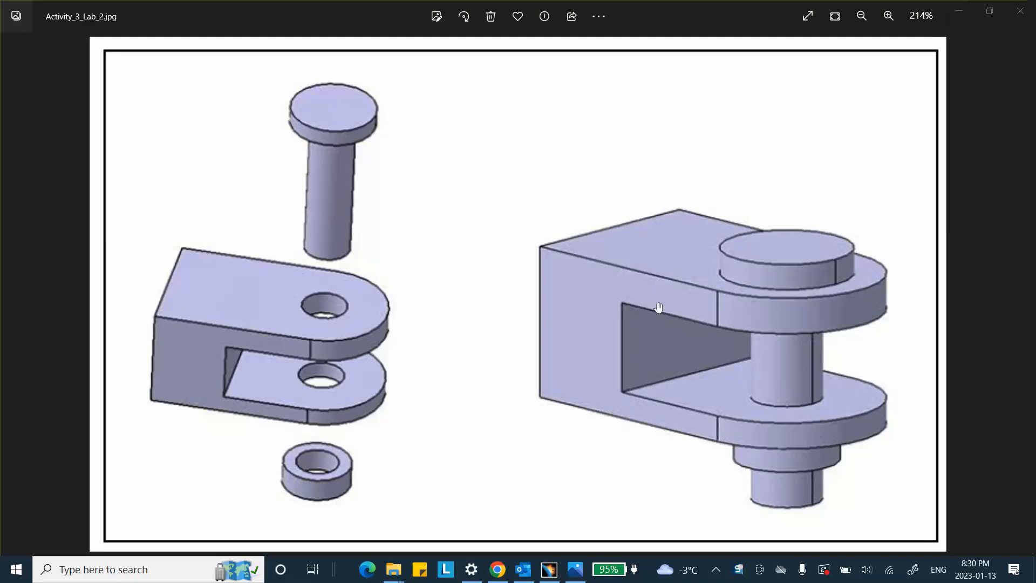
Step: Switch to CATIA V5 and create a new document of type Product
click(549, 569)
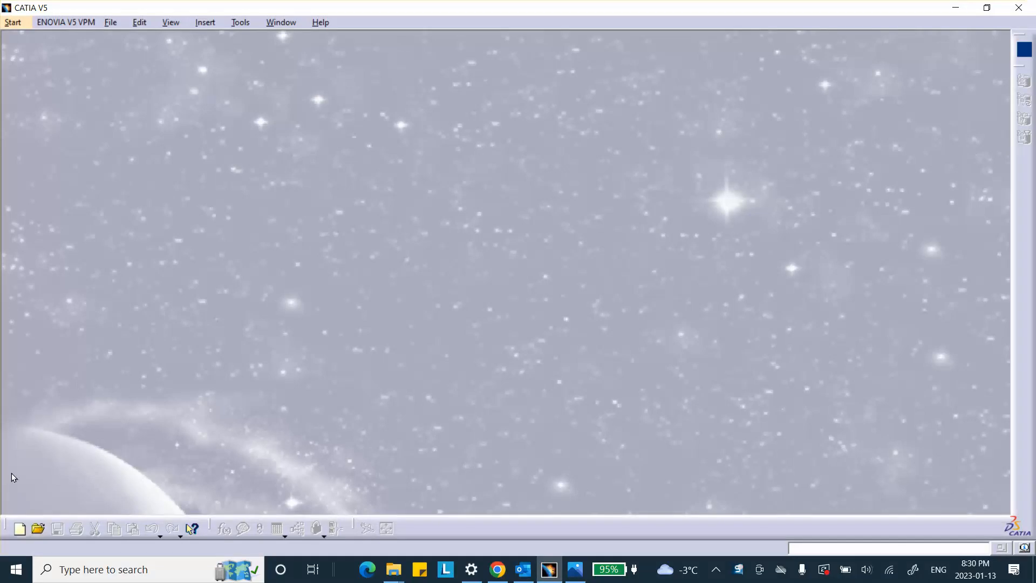
click(19, 528)
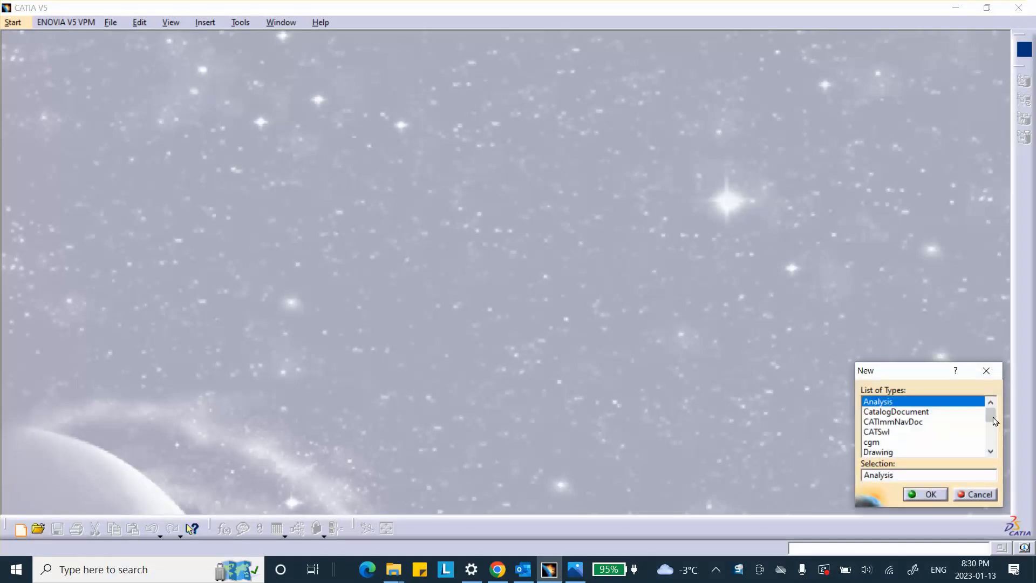
scroll(890, 434, down, 5)
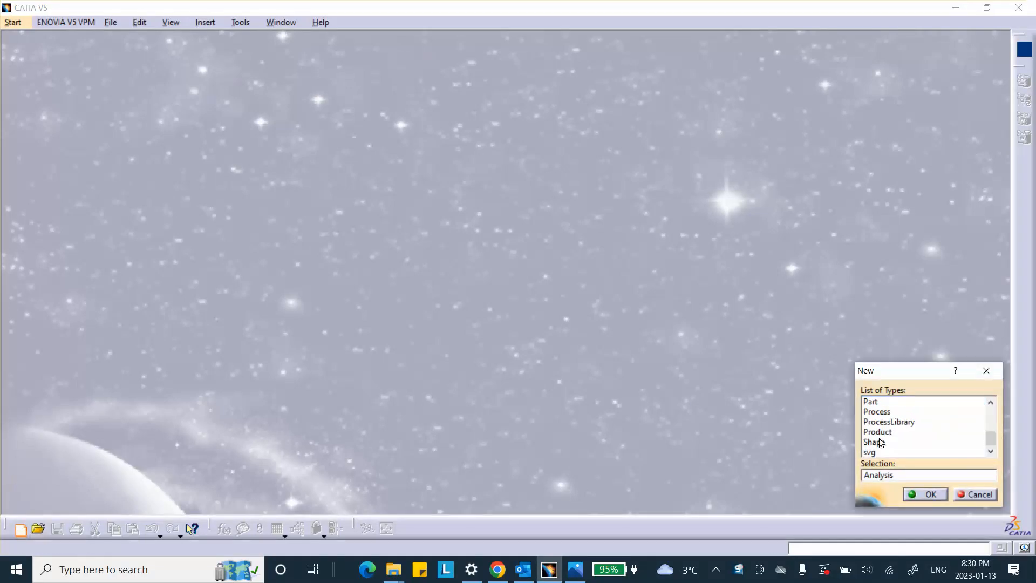
click(884, 431)
click(926, 494)
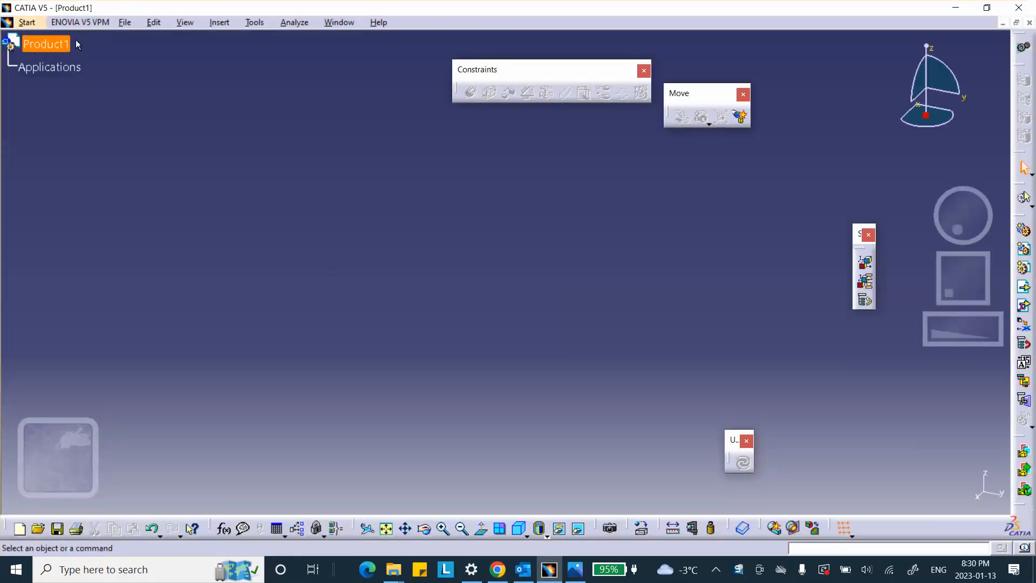
Step: Save the new assembly as Product1 in the Activity_3_Lab_2 folder using Save Management
click(124, 22)
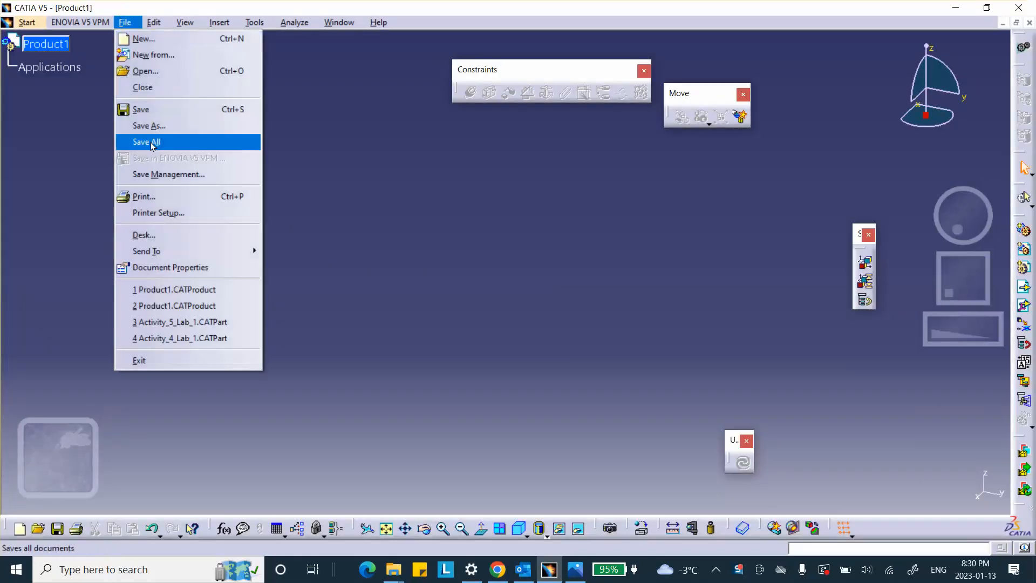
click(168, 174)
click(351, 50)
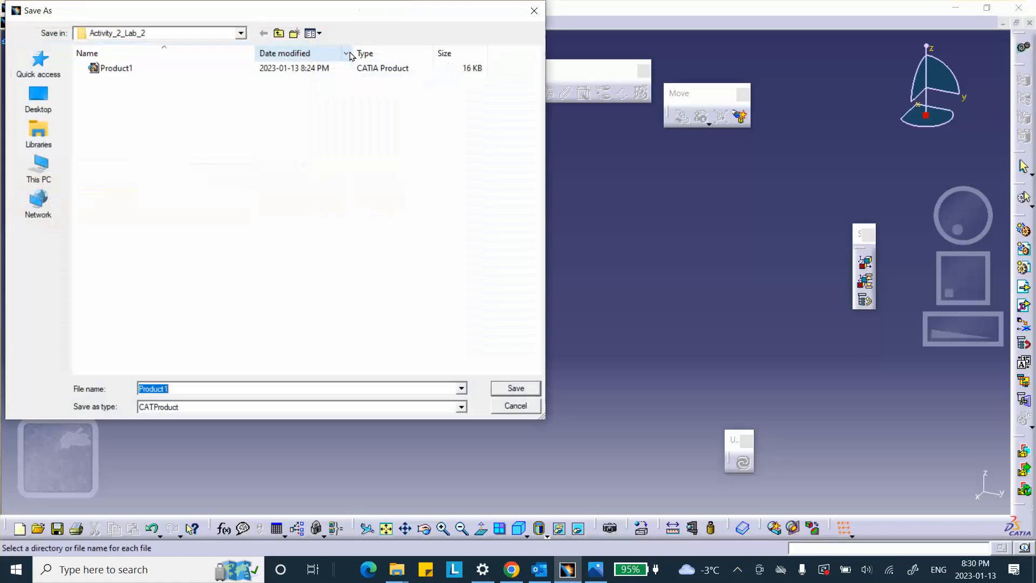
click(279, 34)
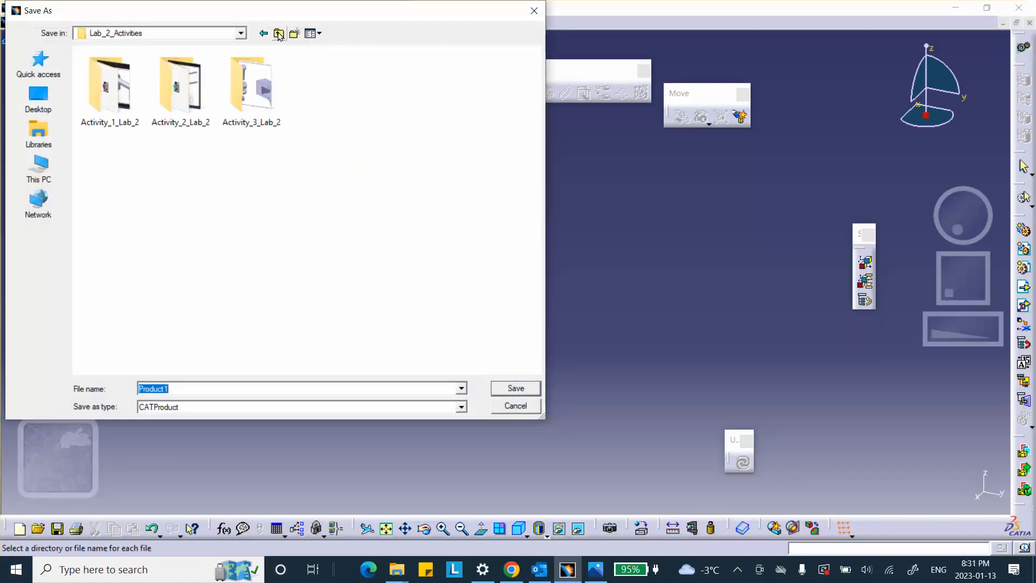
double_click(257, 91)
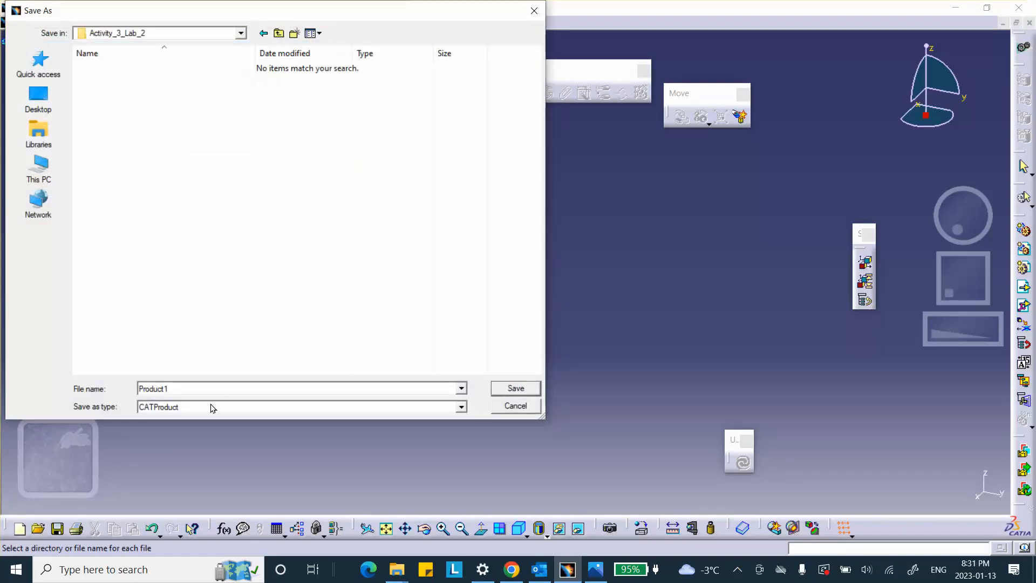
click(507, 389)
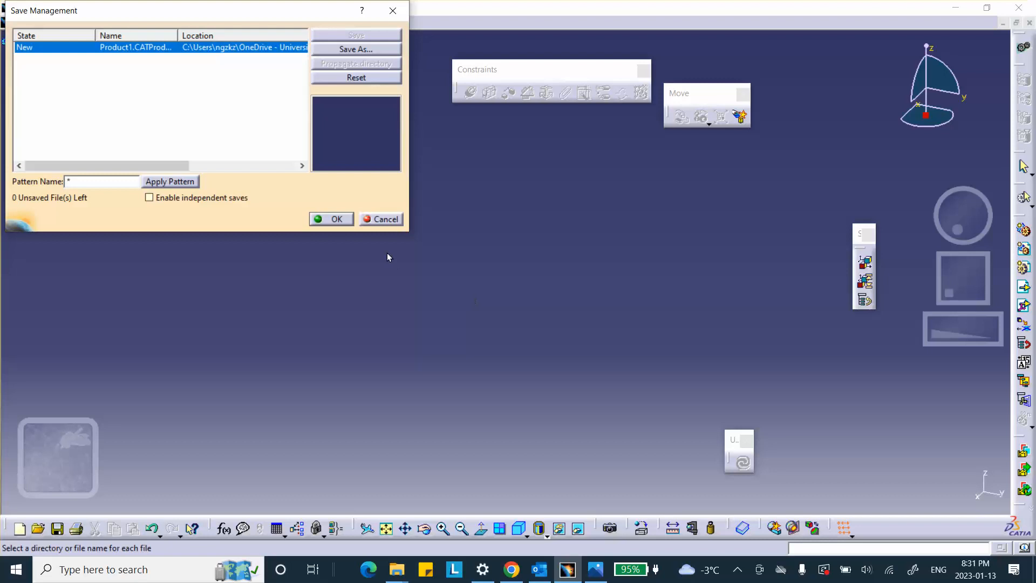
click(333, 221)
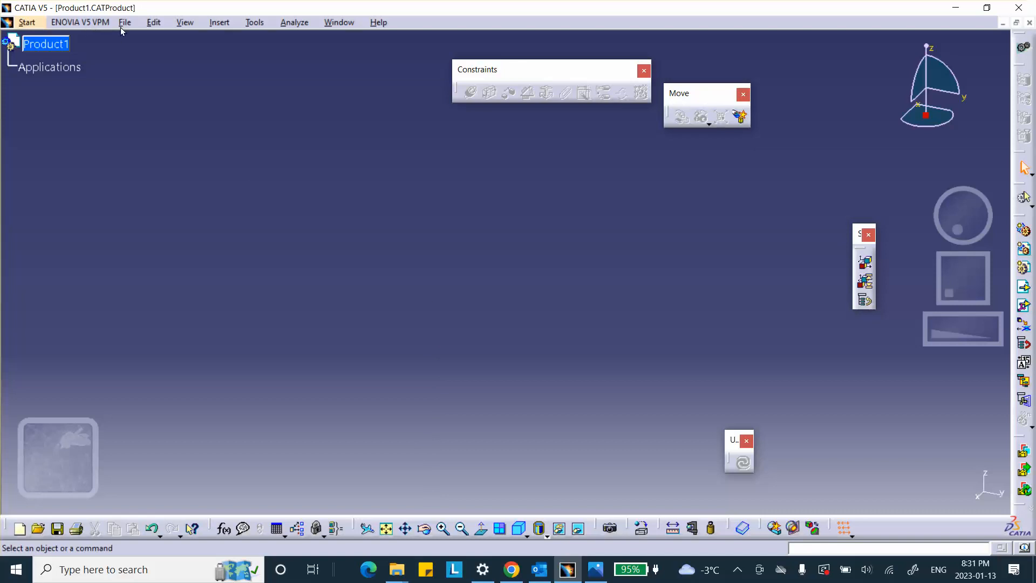
Step: Insert a new part into Product1
click(234, 26)
click(255, 246)
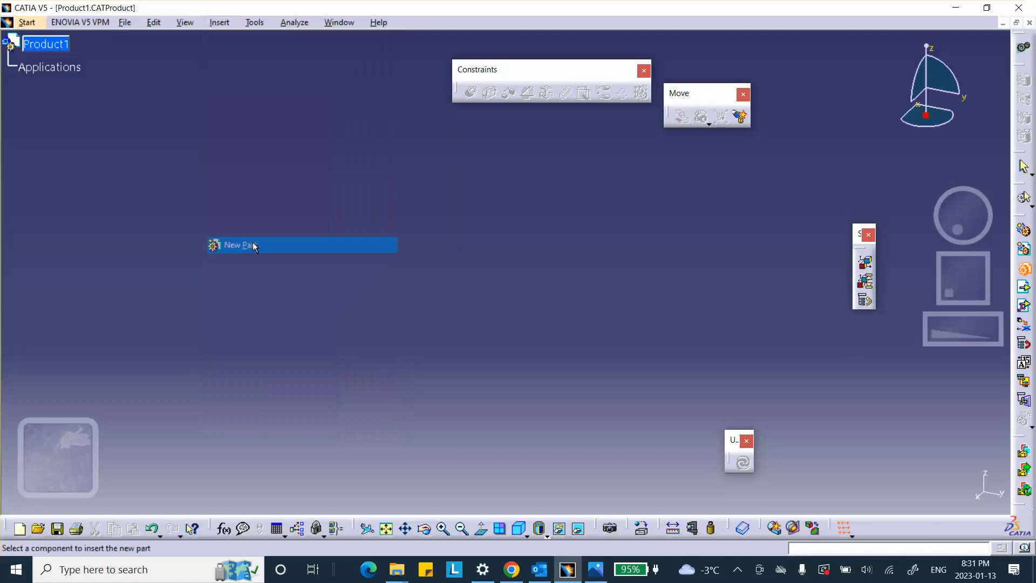
click(49, 44)
Step: Set both the part number and the instance name of the inserted part to fixture
right_click(75, 68)
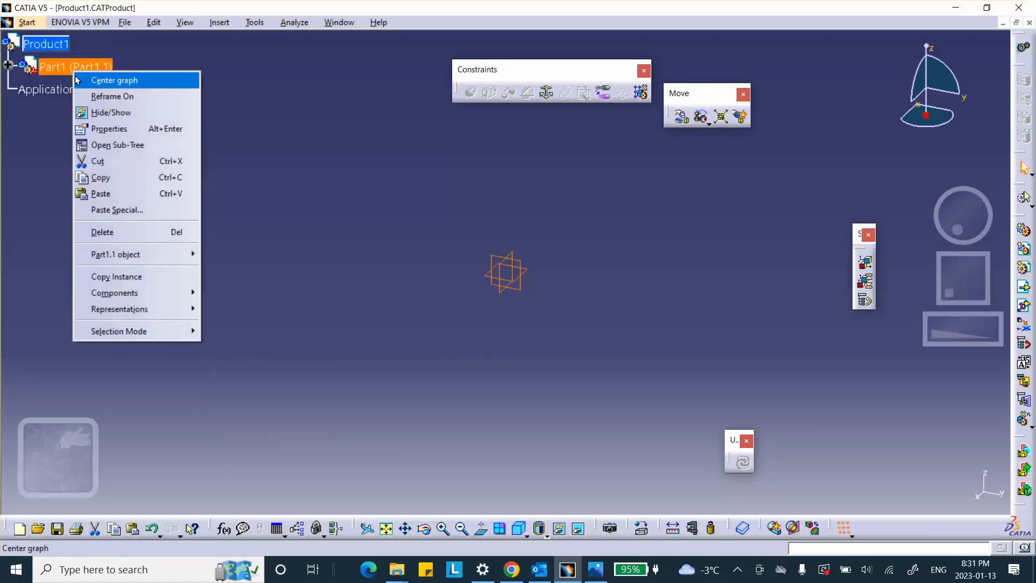
click(113, 128)
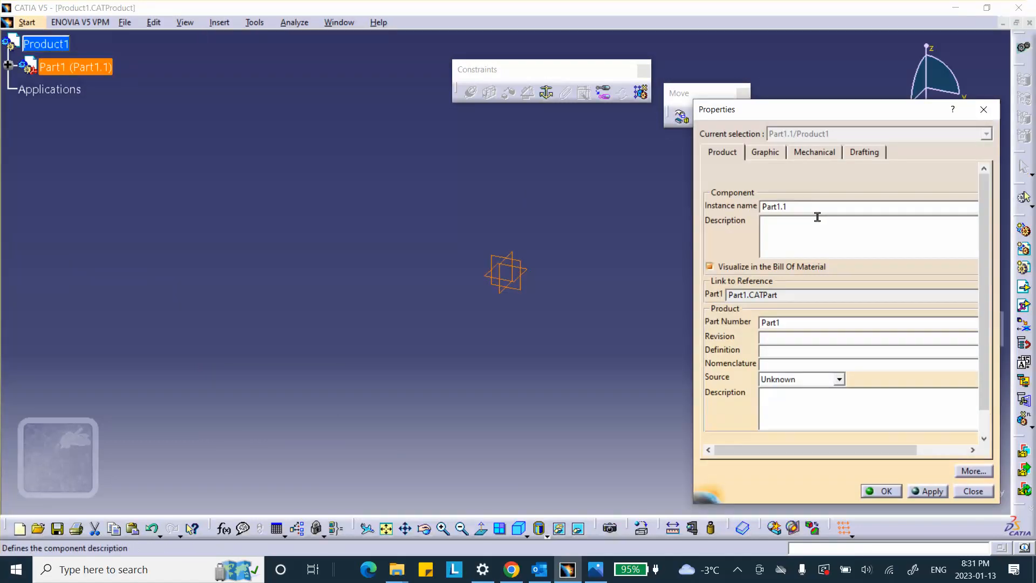
double_click(788, 323)
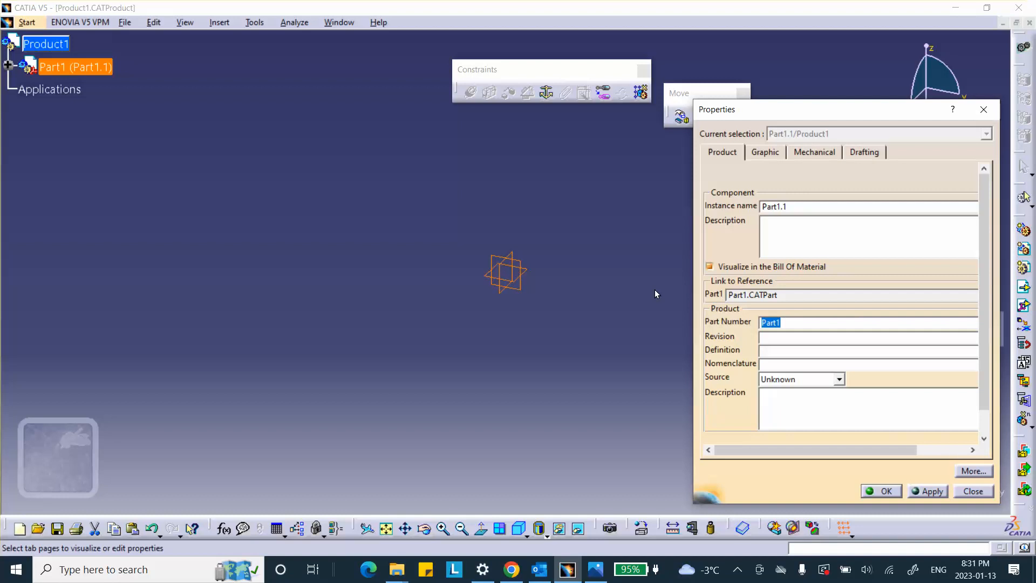
text(fo)
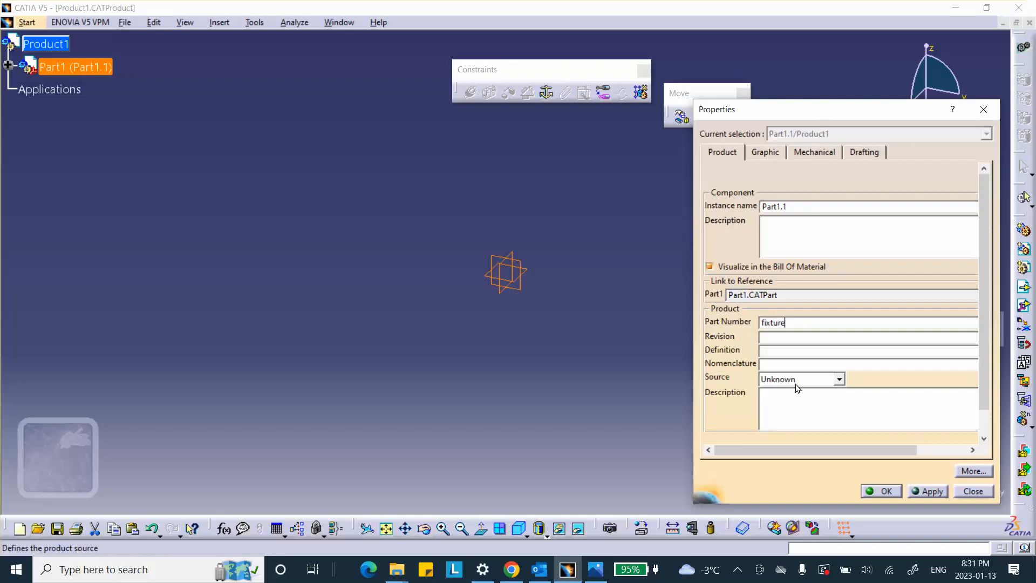
double_click(774, 206)
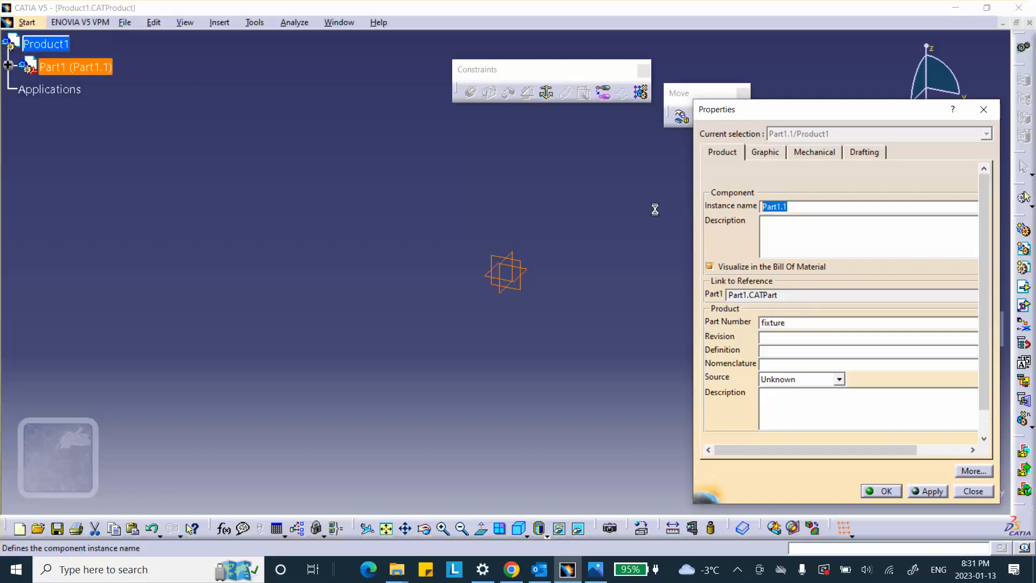
text(fixture)
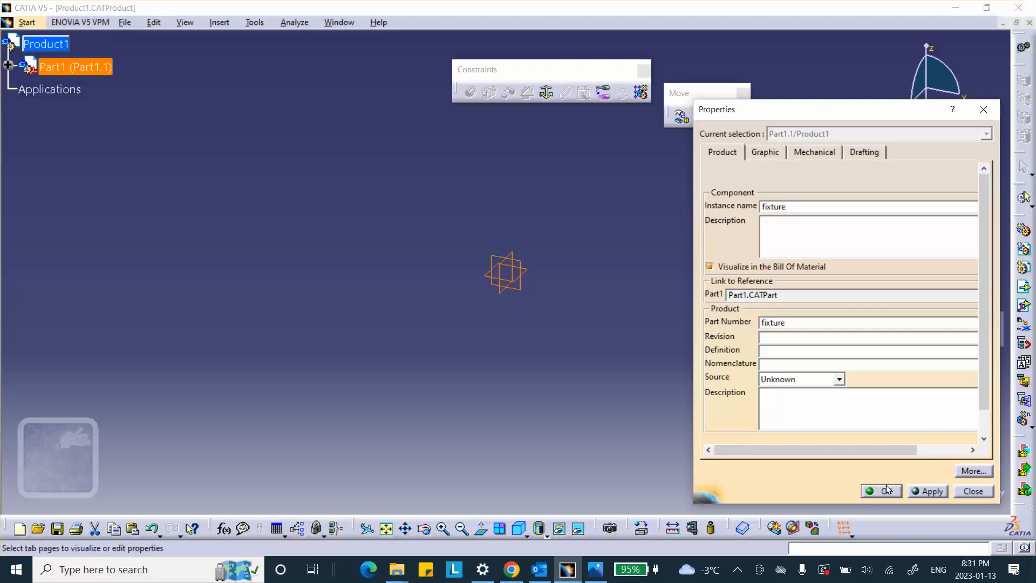
click(529, 379)
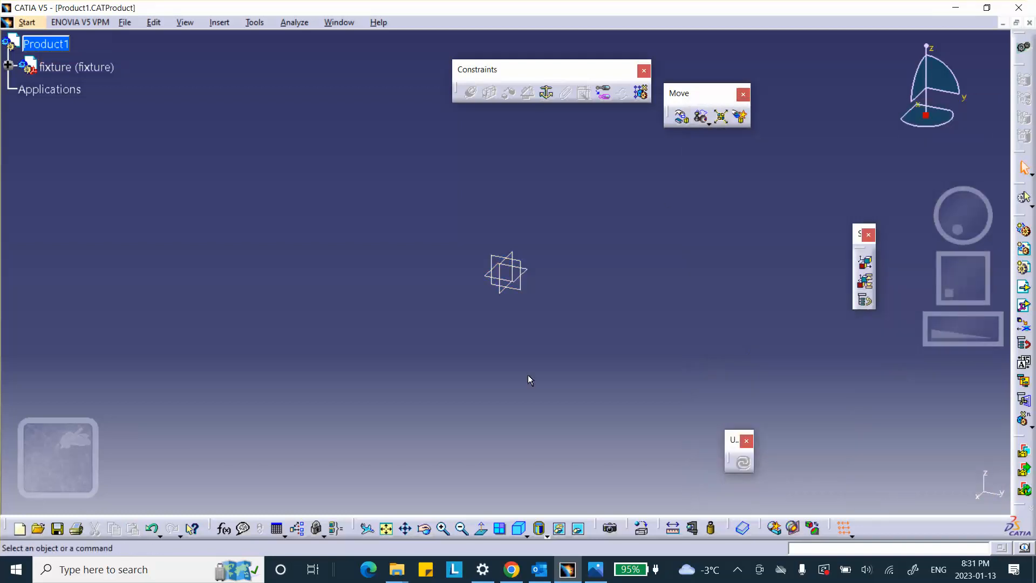
Step: Activate the fixture part for editing and start a sketch on its yz plane
click(8, 67)
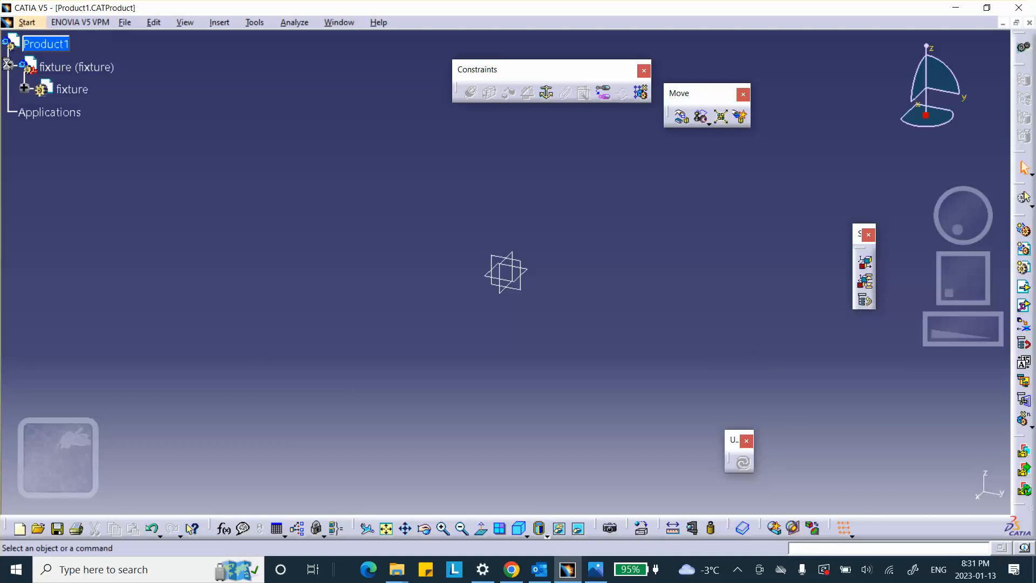
double_click(72, 89)
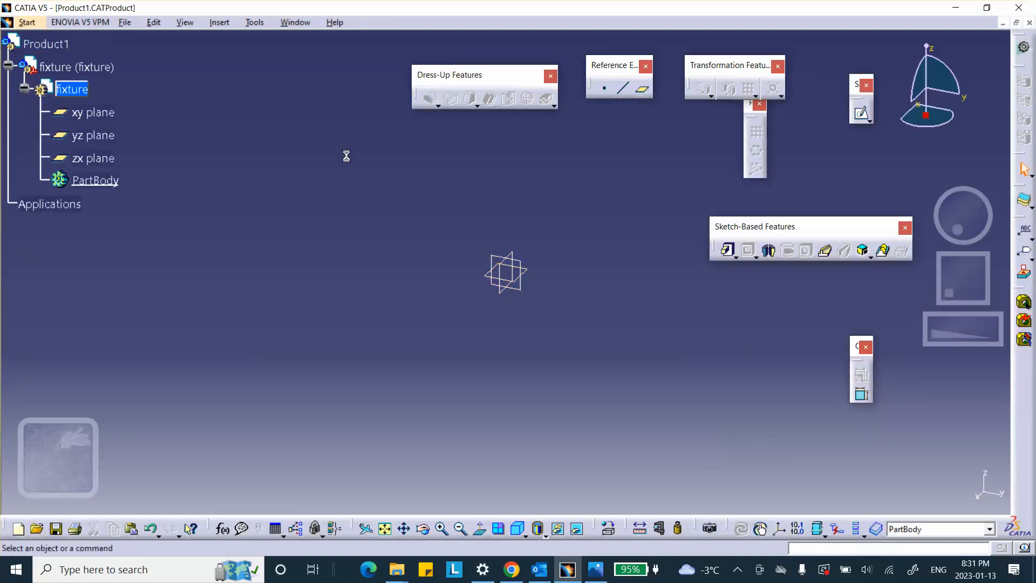
click(524, 269)
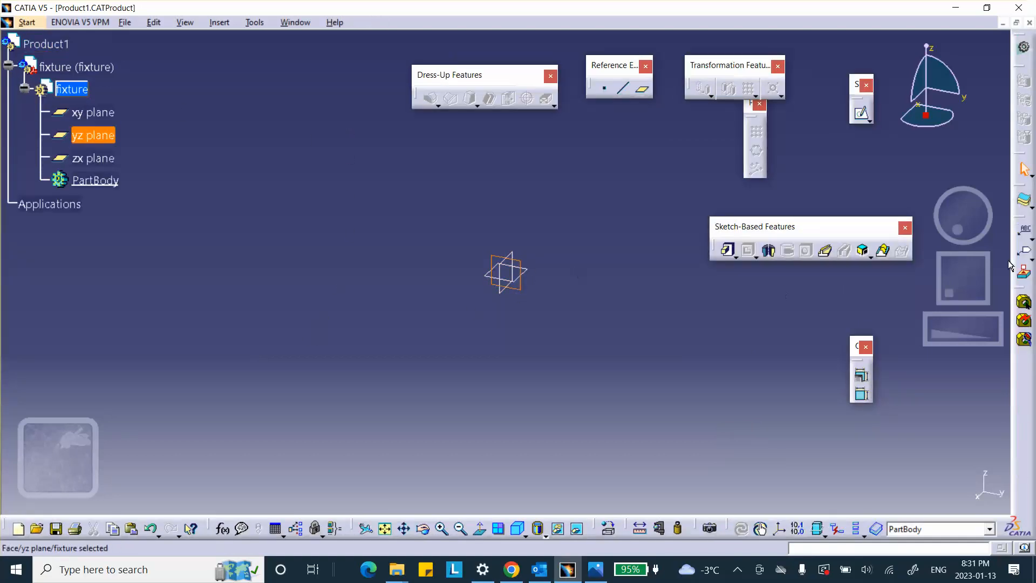
click(862, 114)
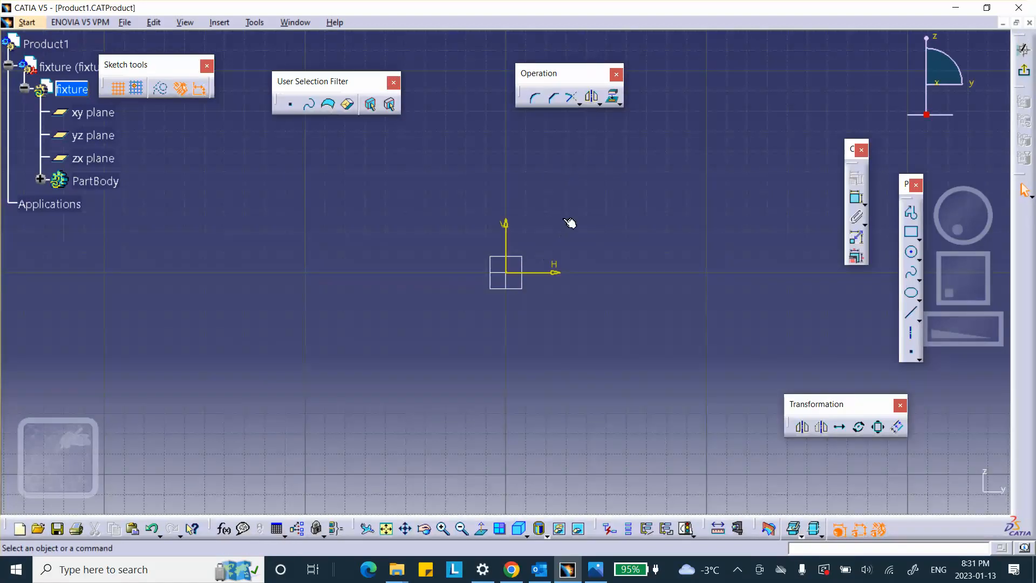
Step: Sketch a closed Profile based on the horizontal axis, about 2.67 in wide, with vertical sides about 2.97 in tall joined by a tangent arc
middle_drag(566, 223, 538, 290)
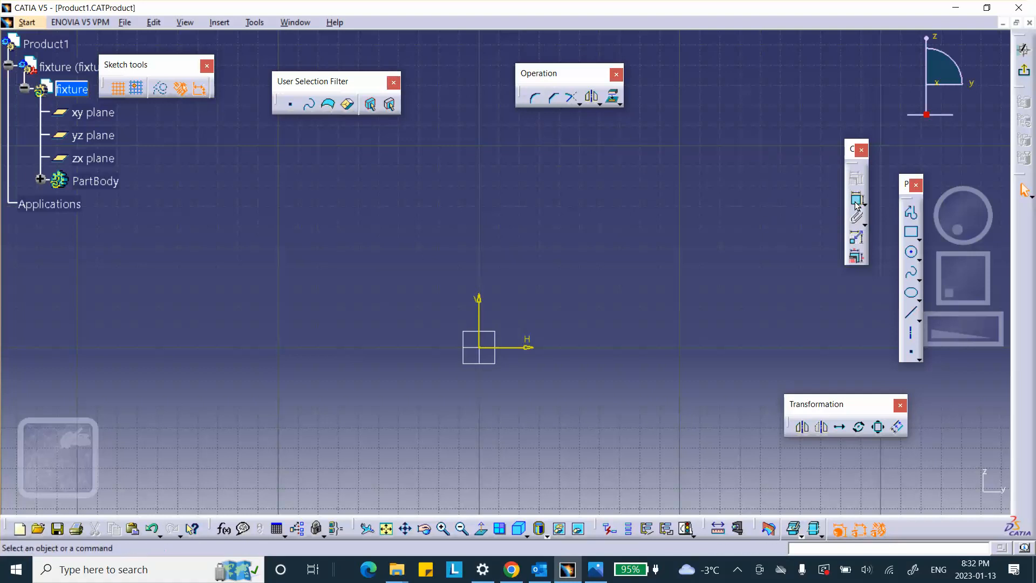
click(910, 215)
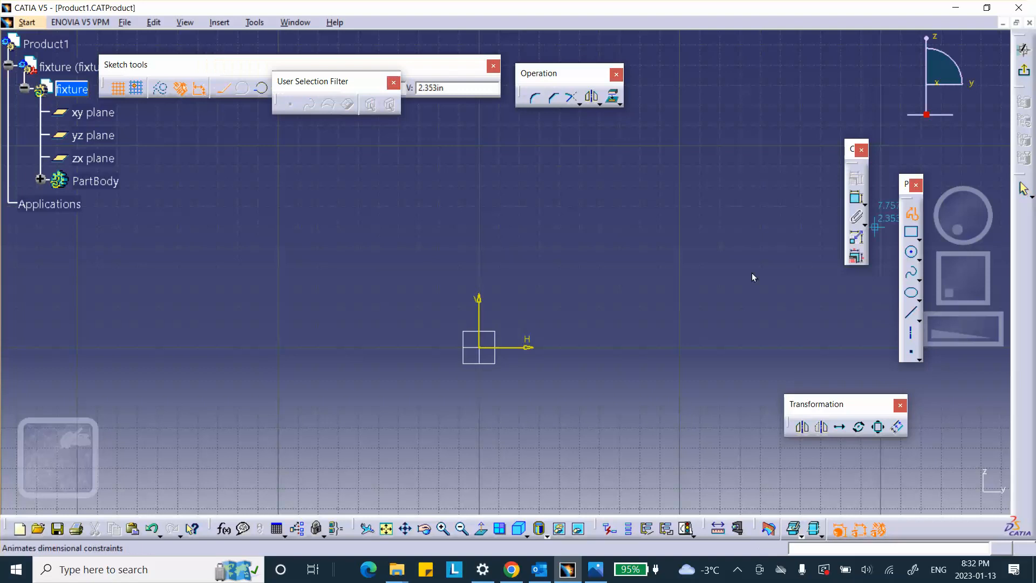
click(420, 347)
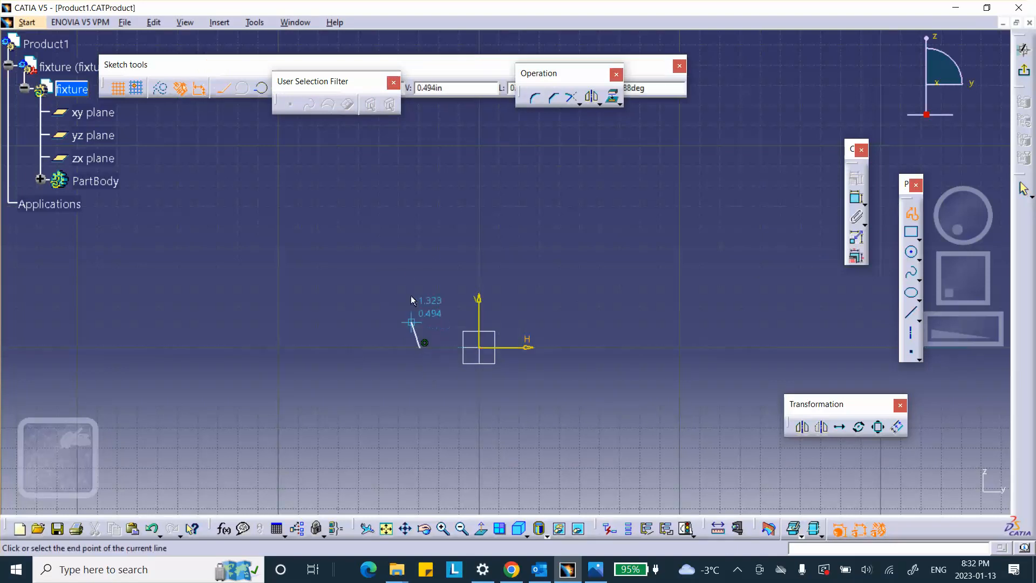
click(419, 190)
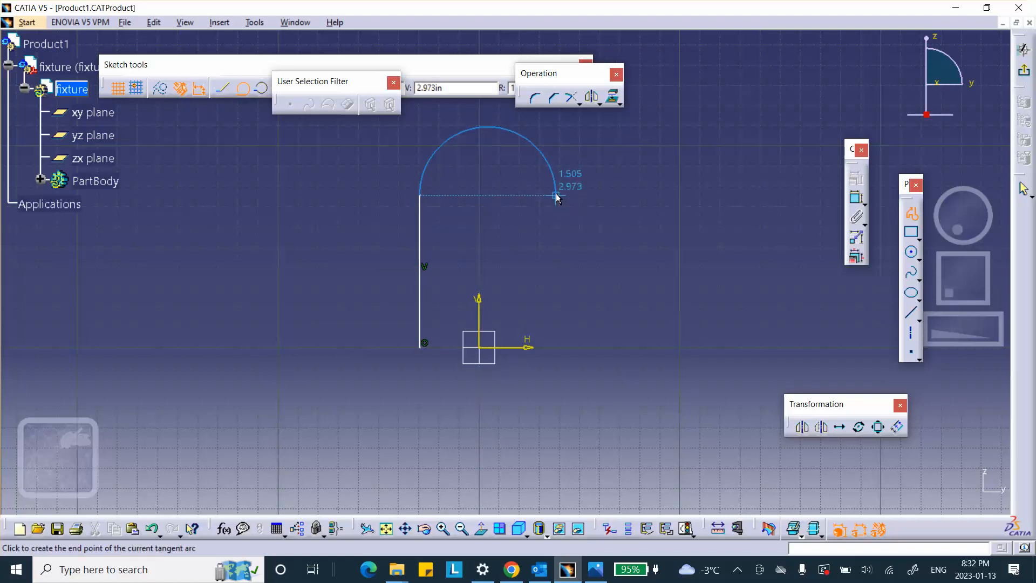
click(556, 196)
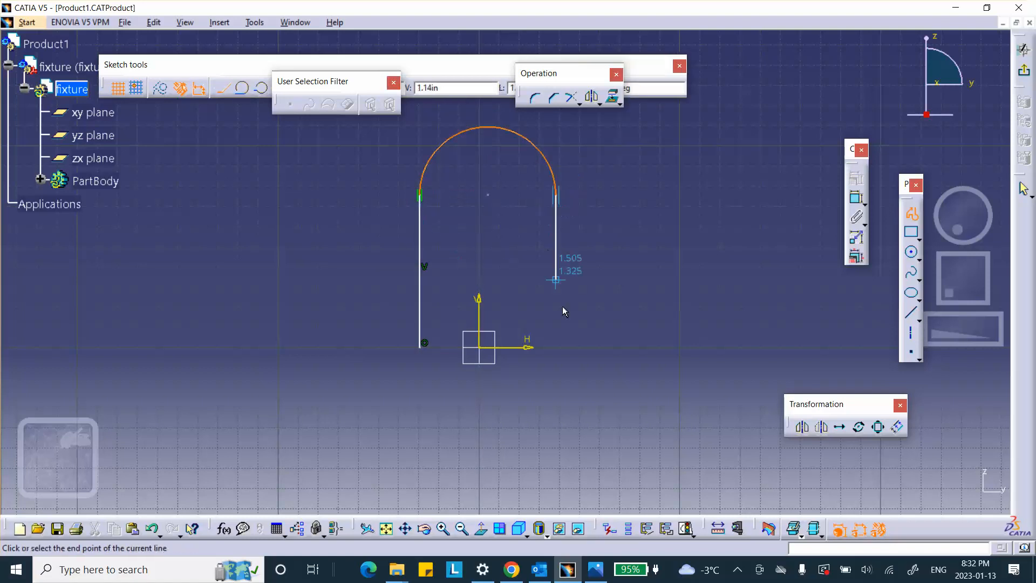
click(555, 351)
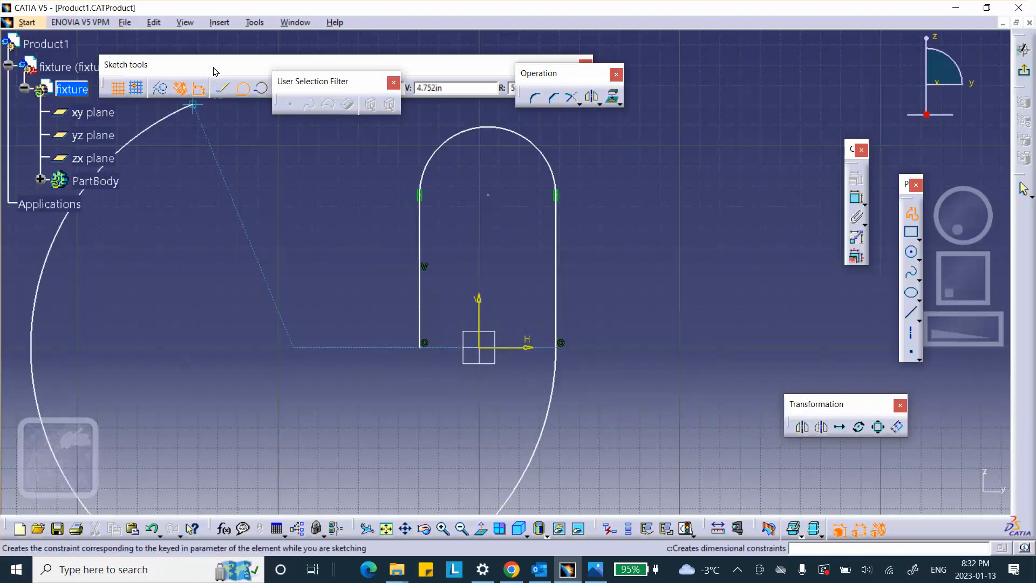
mouse_move(220, 70)
mouse_down()
mouse_move(588, 68)
mouse_move(282, 124)
mouse_move(343, 144)
mouse_up()
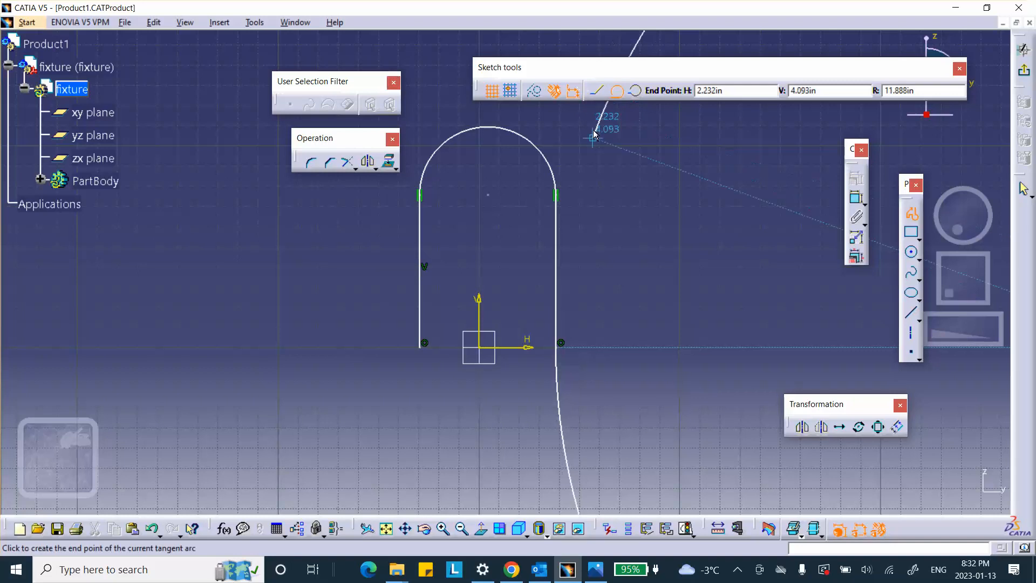
click(597, 94)
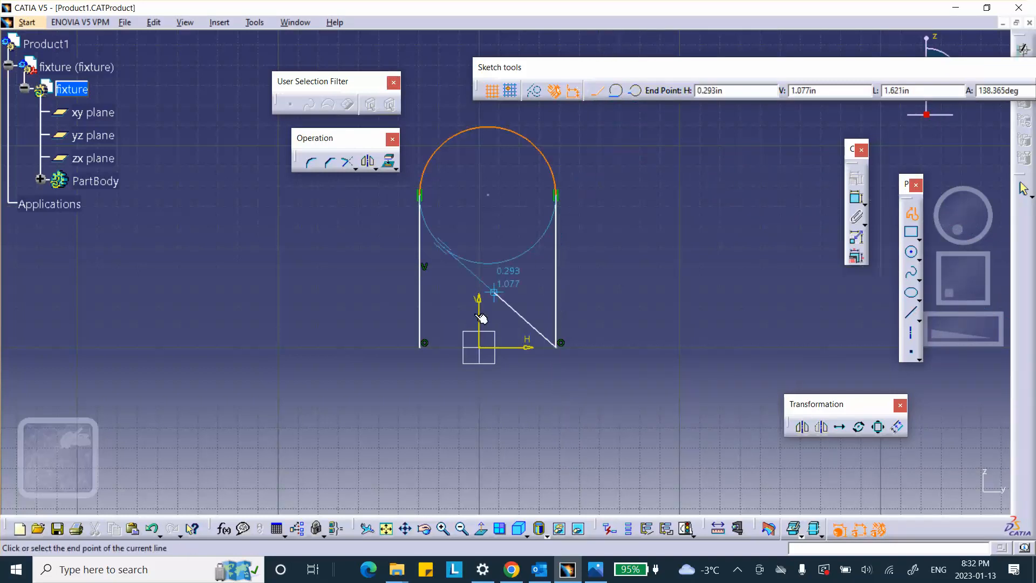
click(425, 347)
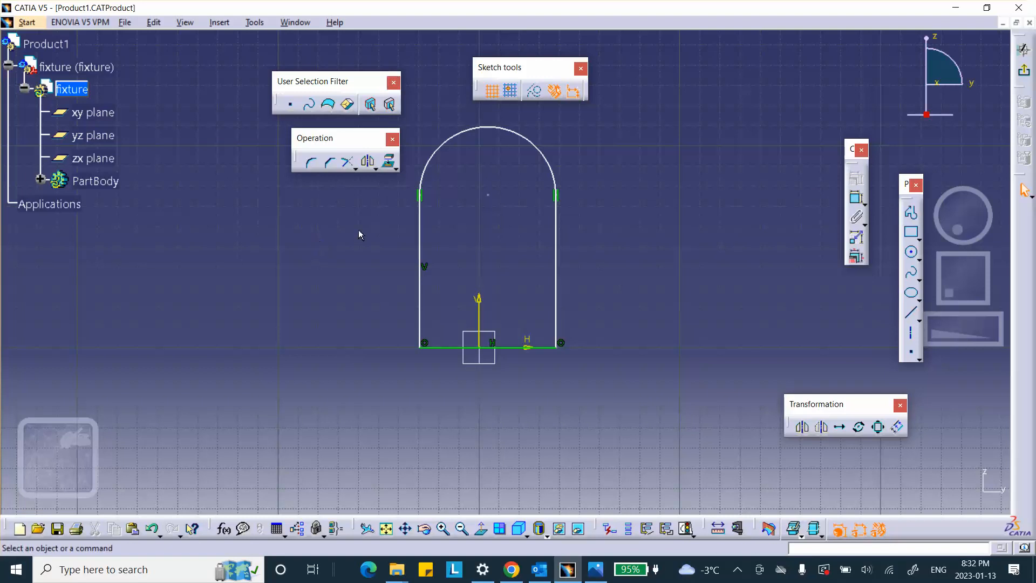
Step: Constrain the profile's two vertical sides to be symmetric about the vertical axis
click(420, 258)
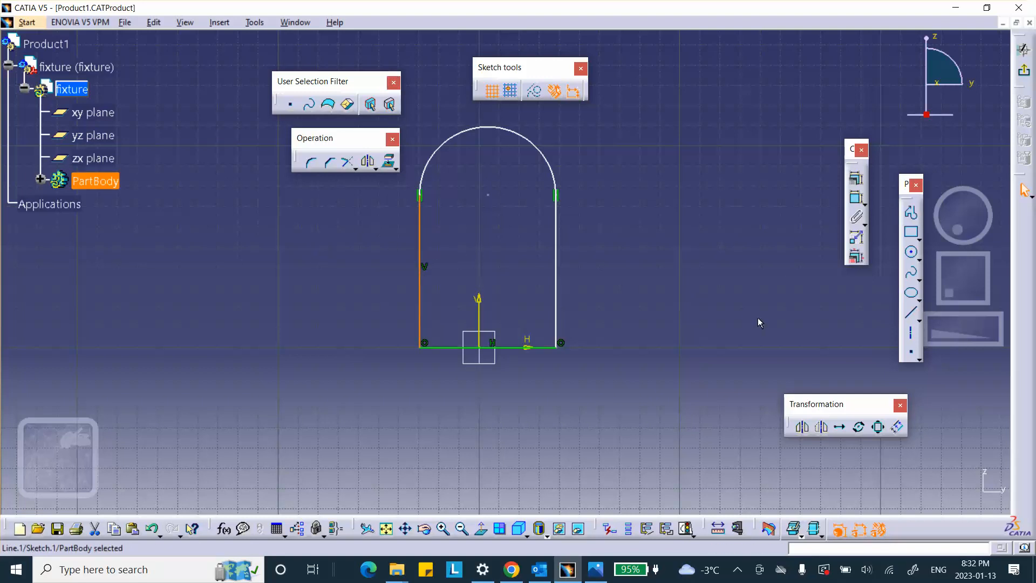
ctrl+click(558, 249)
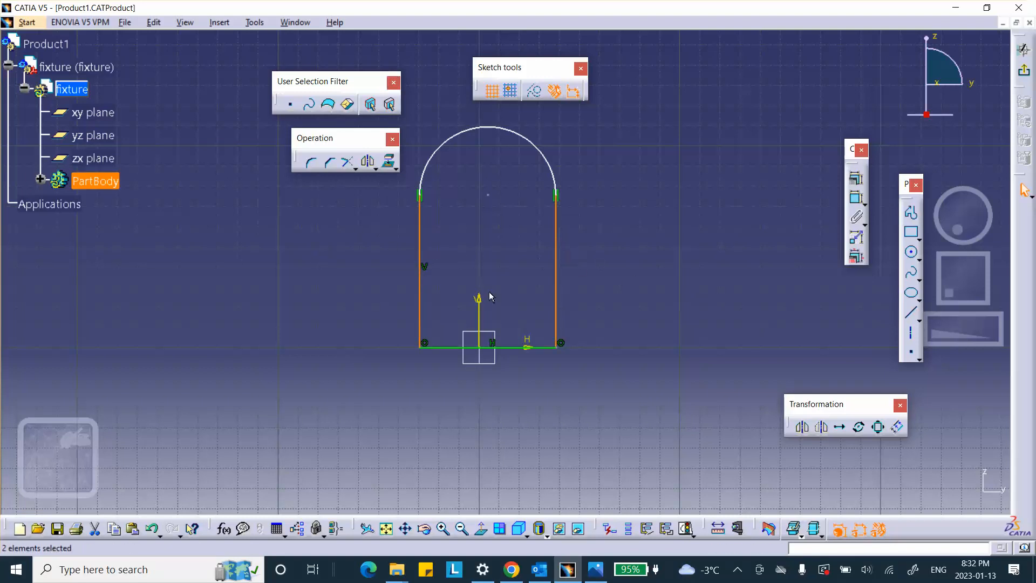
ctrl+click(479, 301)
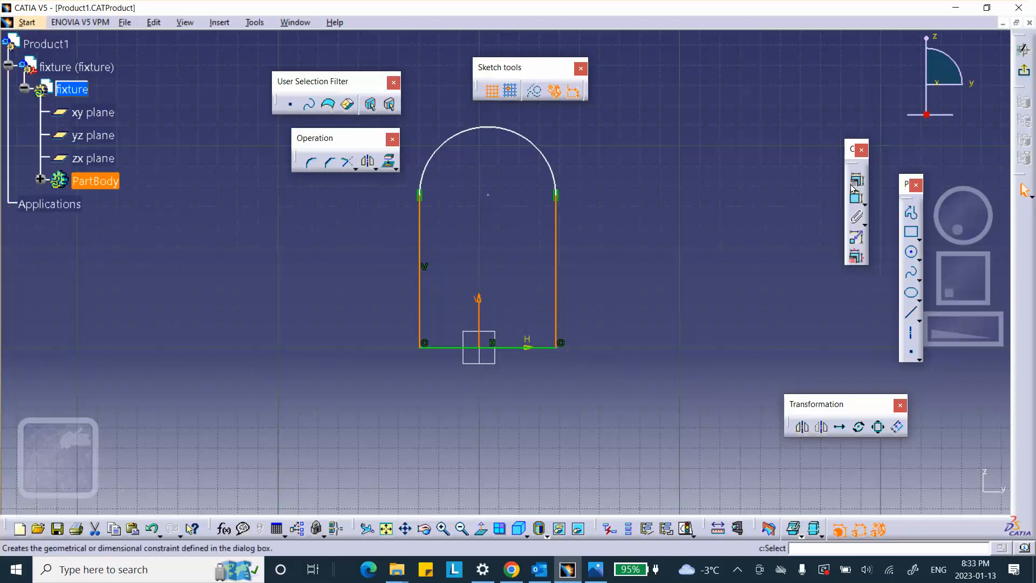
click(859, 238)
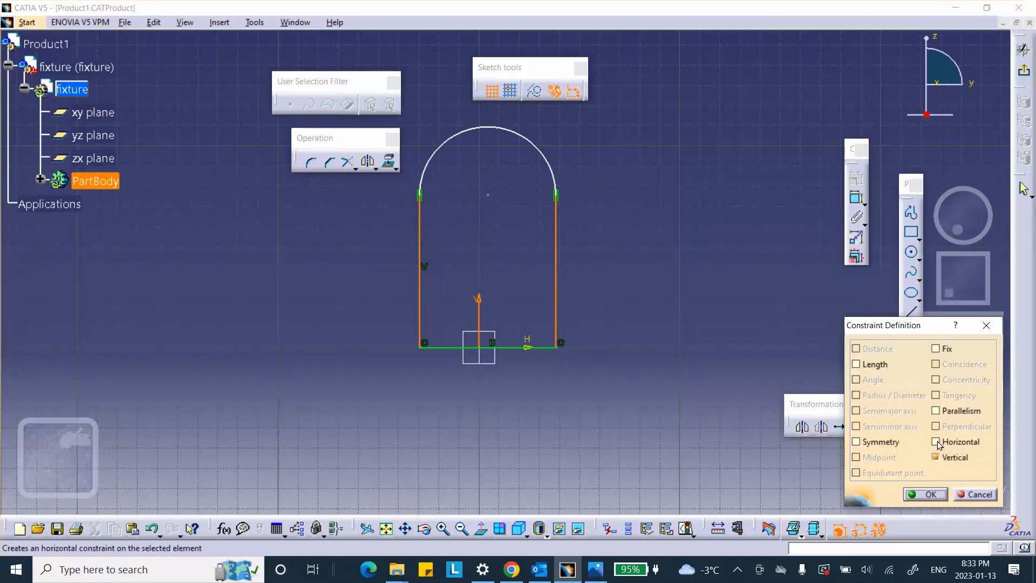
click(856, 442)
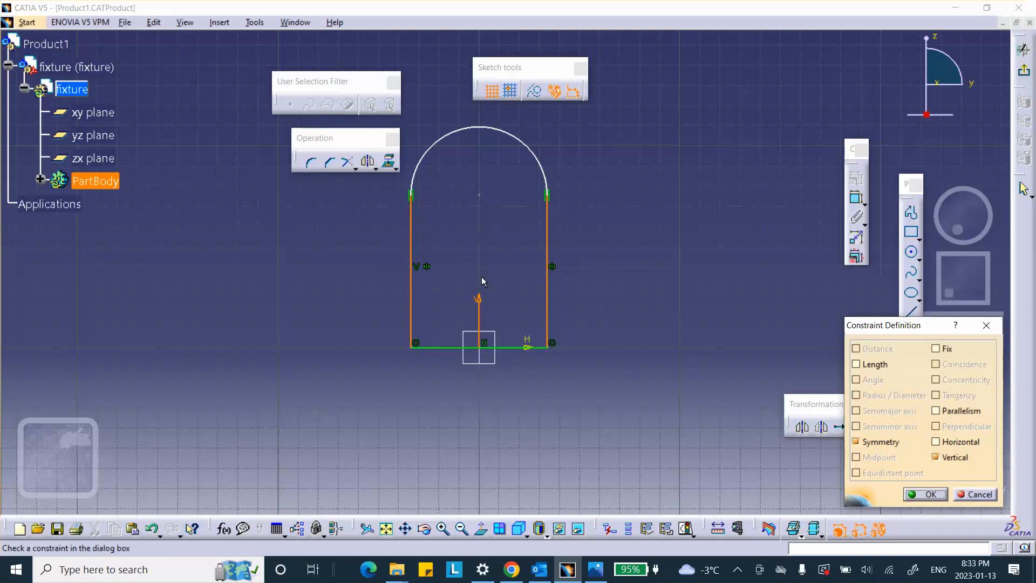
click(925, 495)
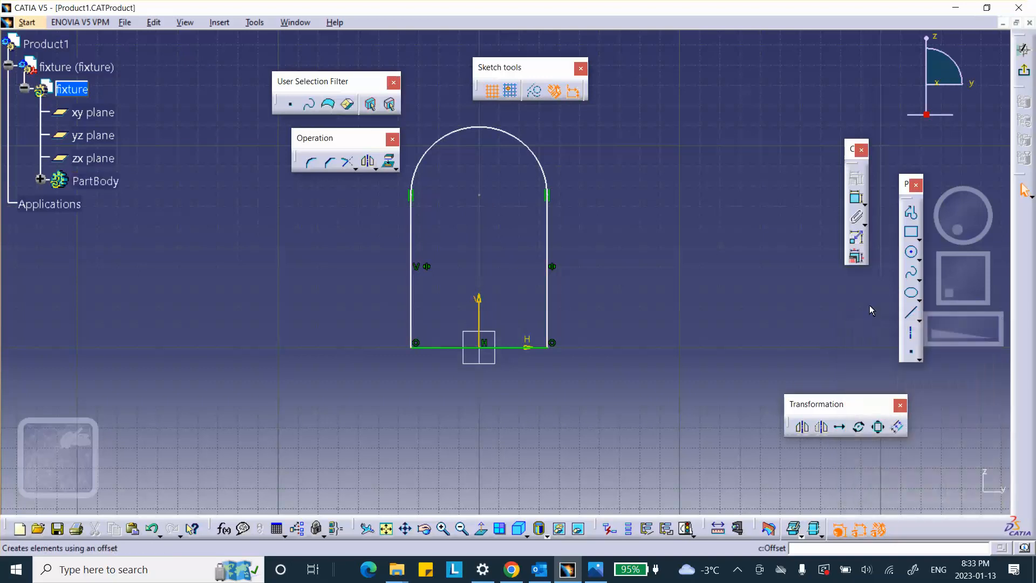
Step: Draw a small circle centred on the rounded end's arc centre and finish the sketch
click(911, 252)
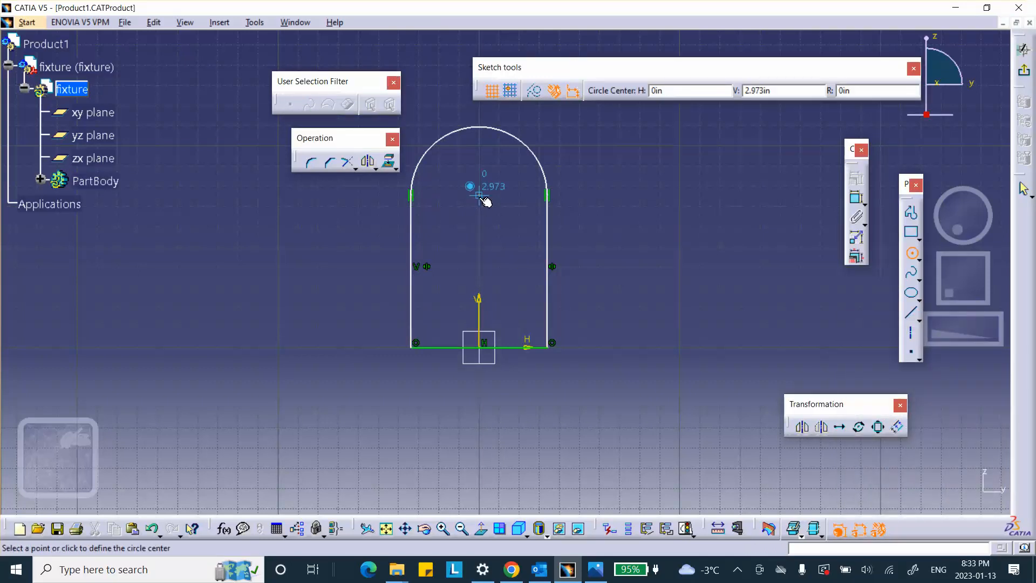
click(479, 195)
click(490, 213)
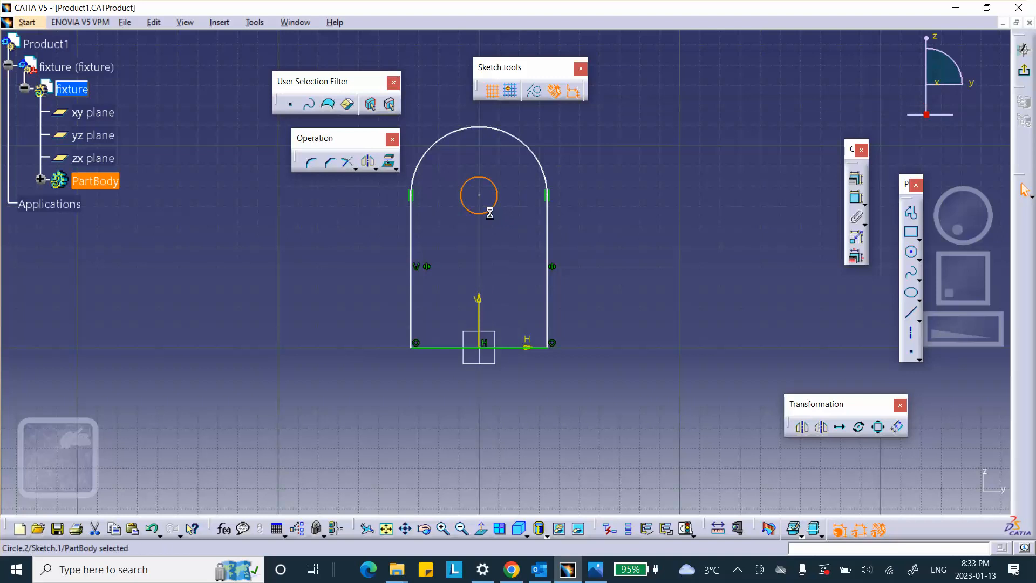
click(1023, 70)
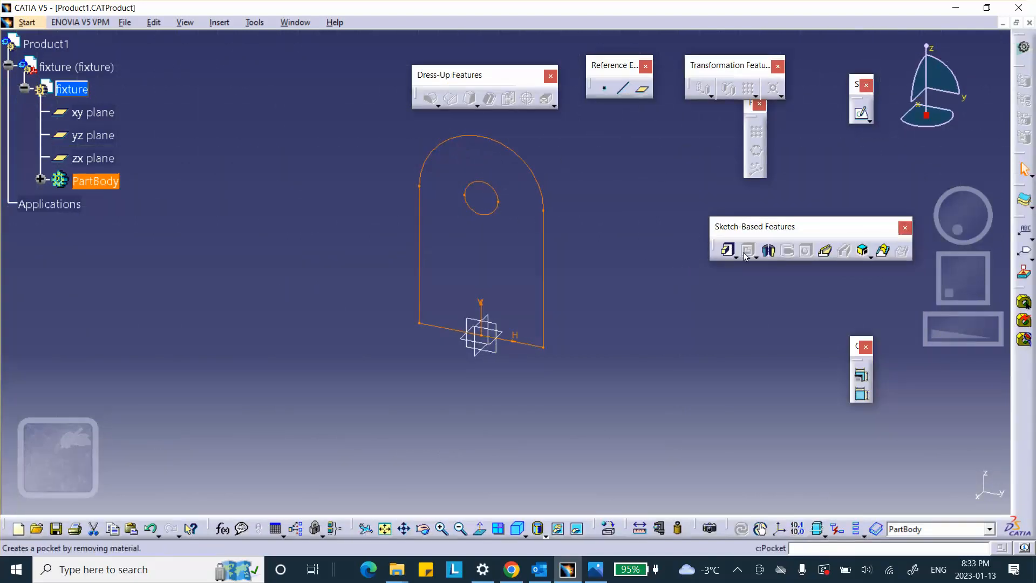
Step: Pad the fixture profile with a length of 1 in and mirrored extent
click(727, 250)
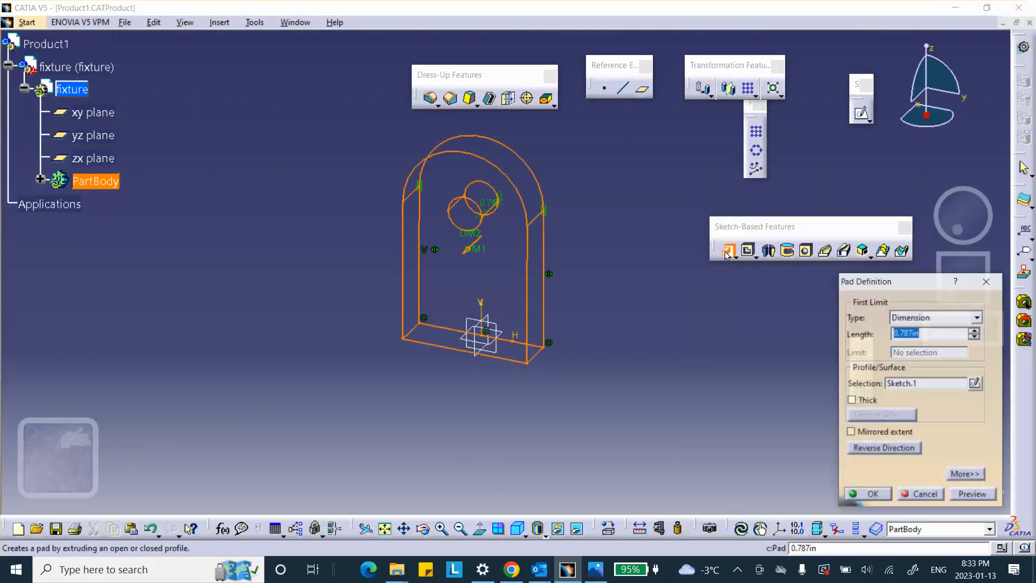
click(852, 432)
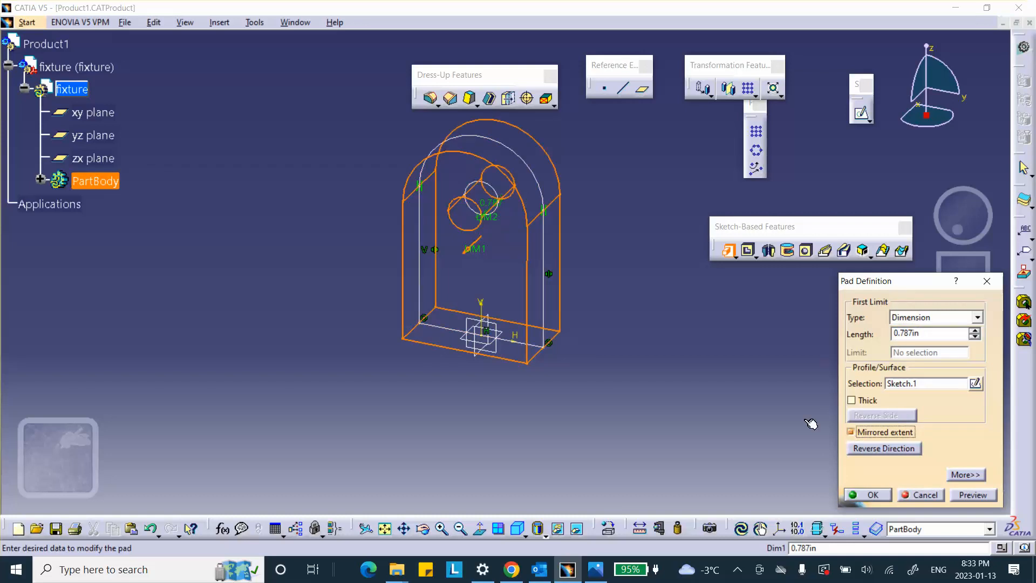
middle_drag(617, 340, 485, 298)
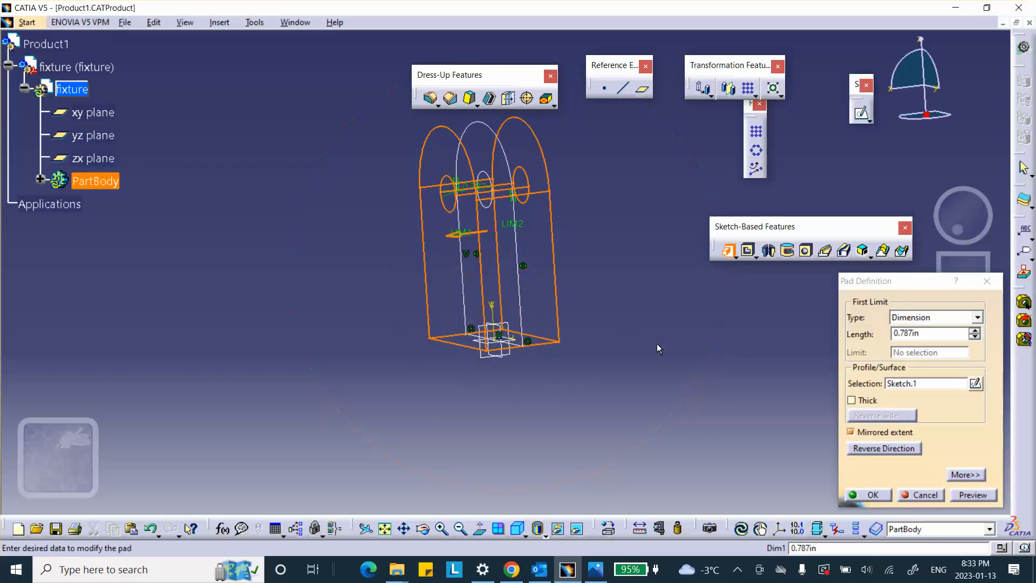
double_click(919, 333)
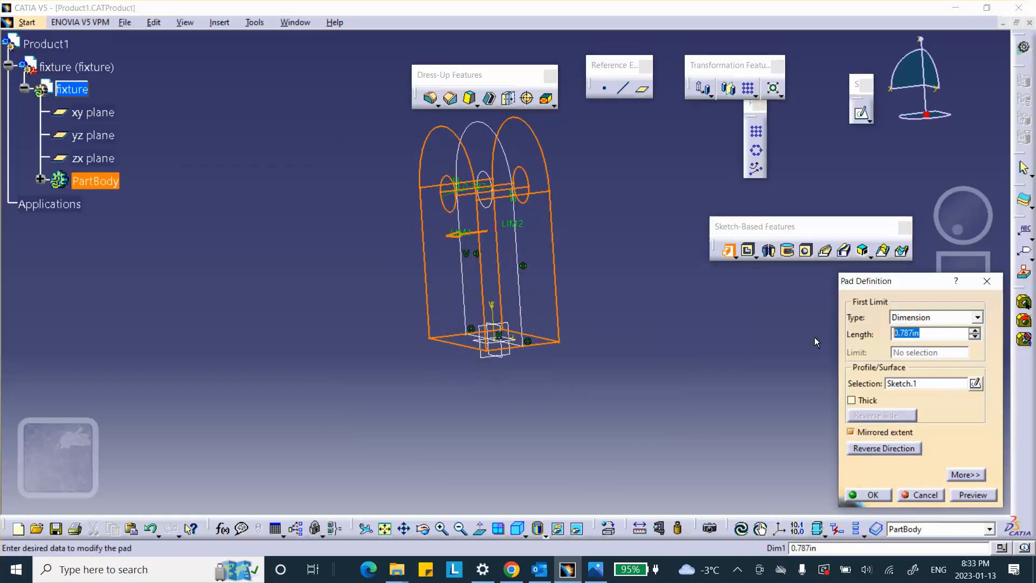
text(1)
click(882, 495)
click(680, 439)
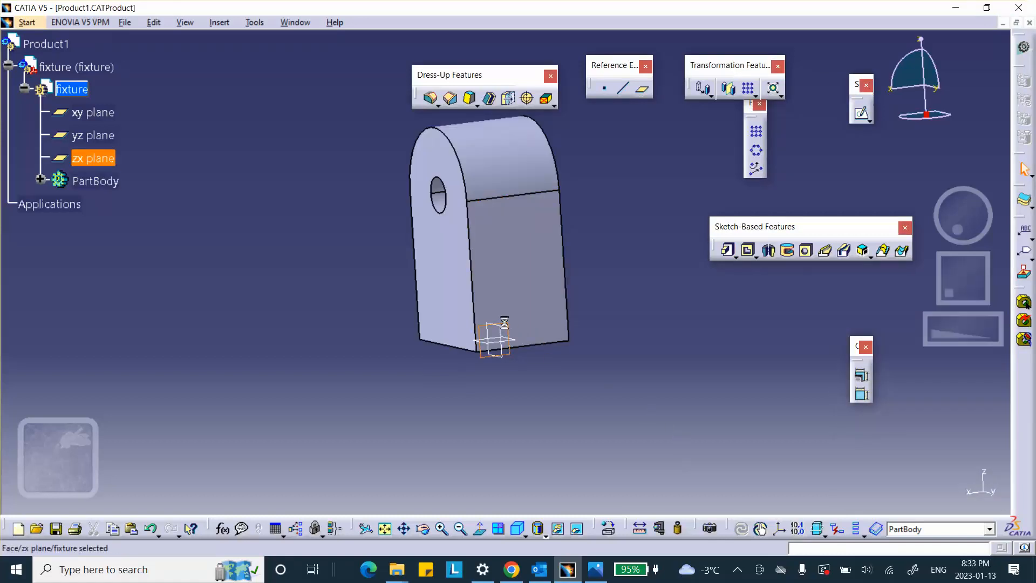
Step: On the zx plane, sketch a centered rectangle about 1.2 in wide and 4.05 in high over the rounded end, and finish the sketch
click(869, 121)
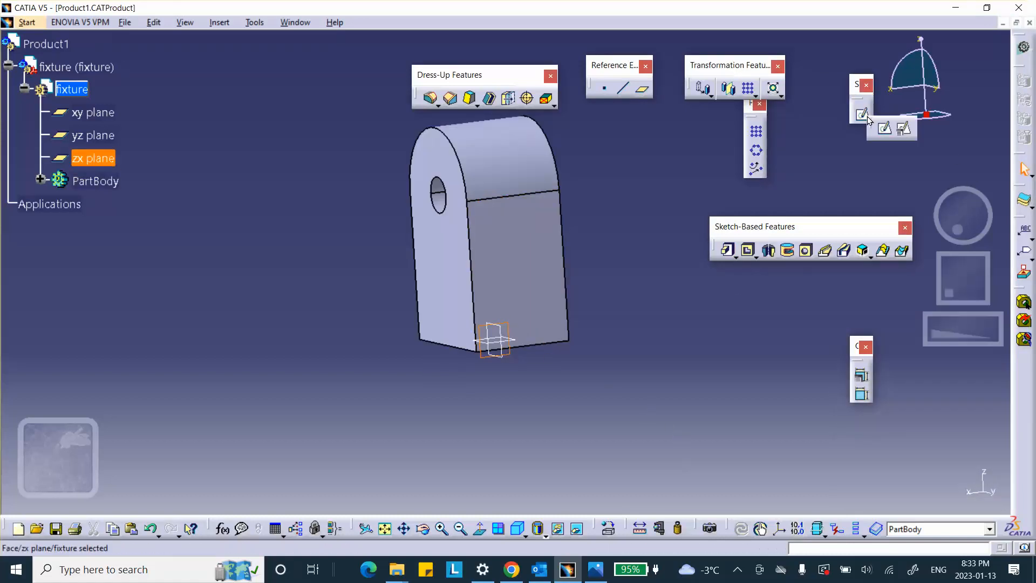
click(885, 130)
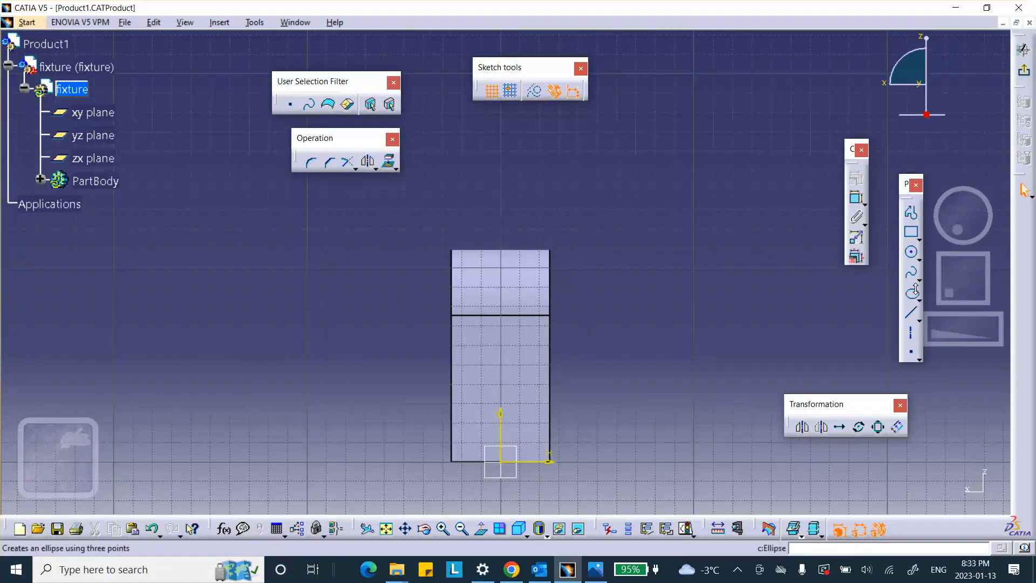
click(918, 239)
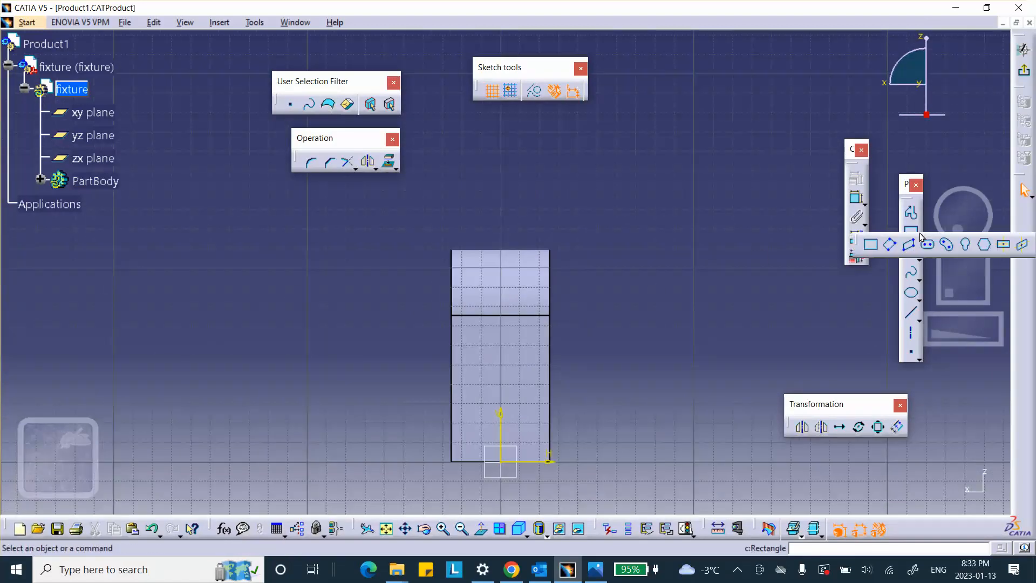
click(1004, 245)
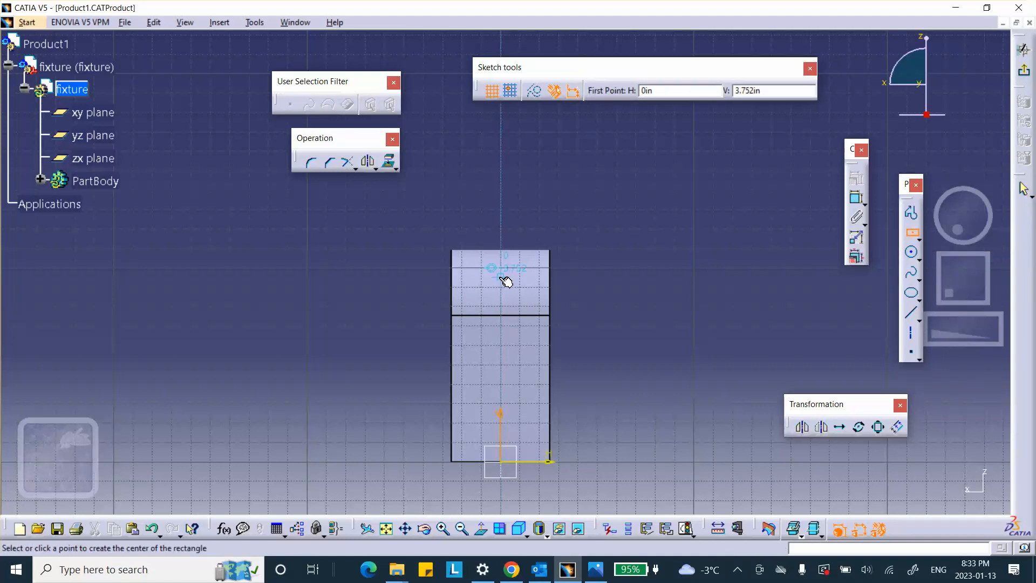
click(505, 272)
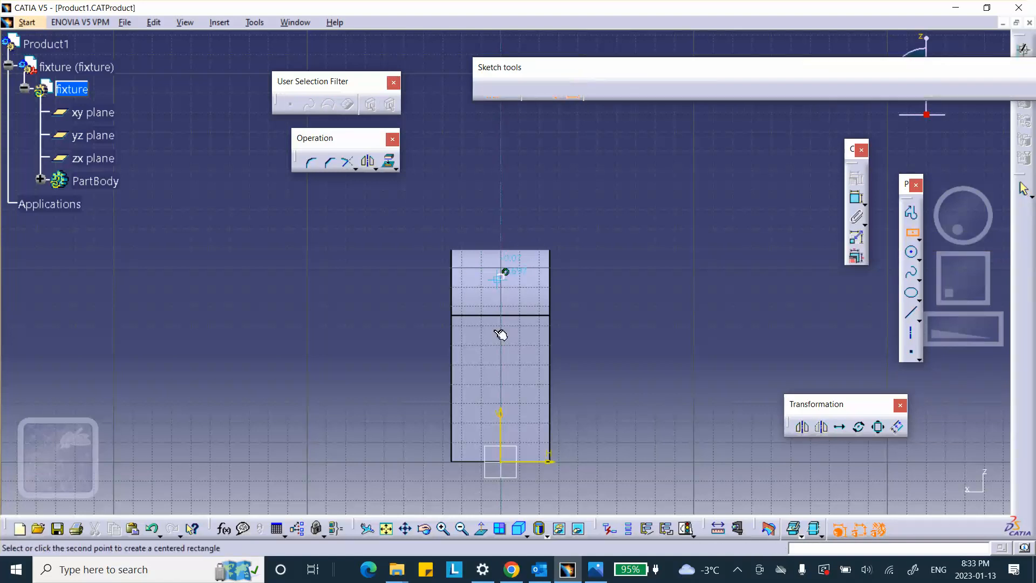
click(531, 376)
click(1024, 70)
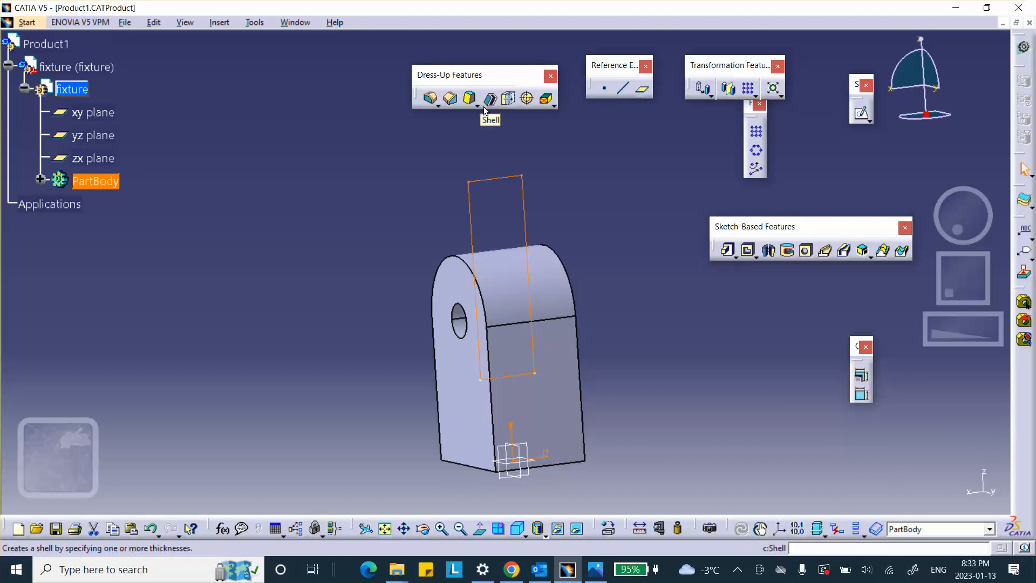
Step: Cut the clevis slot by pocketing the rectangle 2 in deep with mirrored extent
click(747, 252)
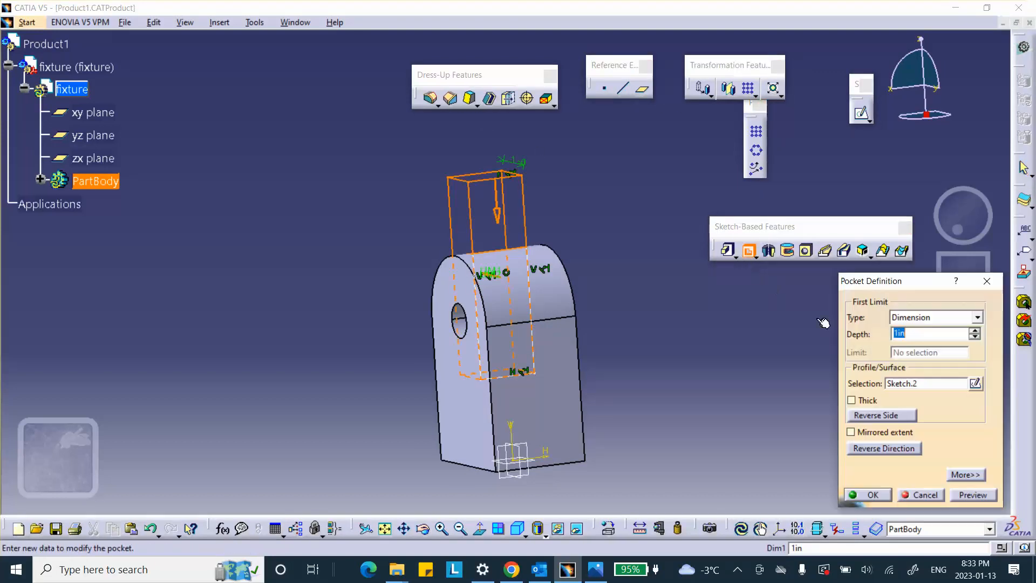
click(851, 432)
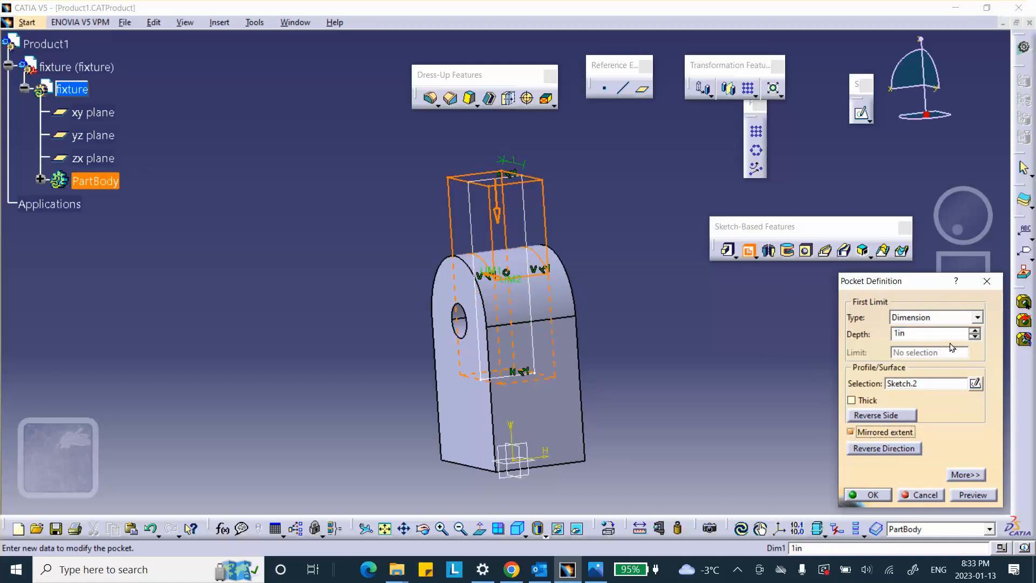
click(975, 329)
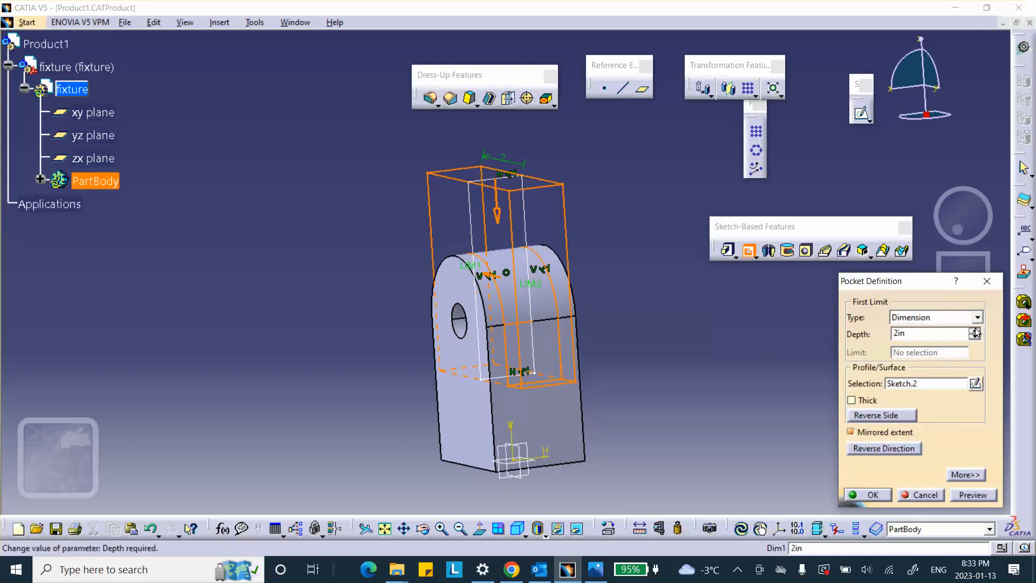
click(877, 494)
Step: Compare the slotted fixture with the Activity_3_Lab_2.jpg reference image, and return to the CATIA model
middle_drag(652, 353, 561, 345)
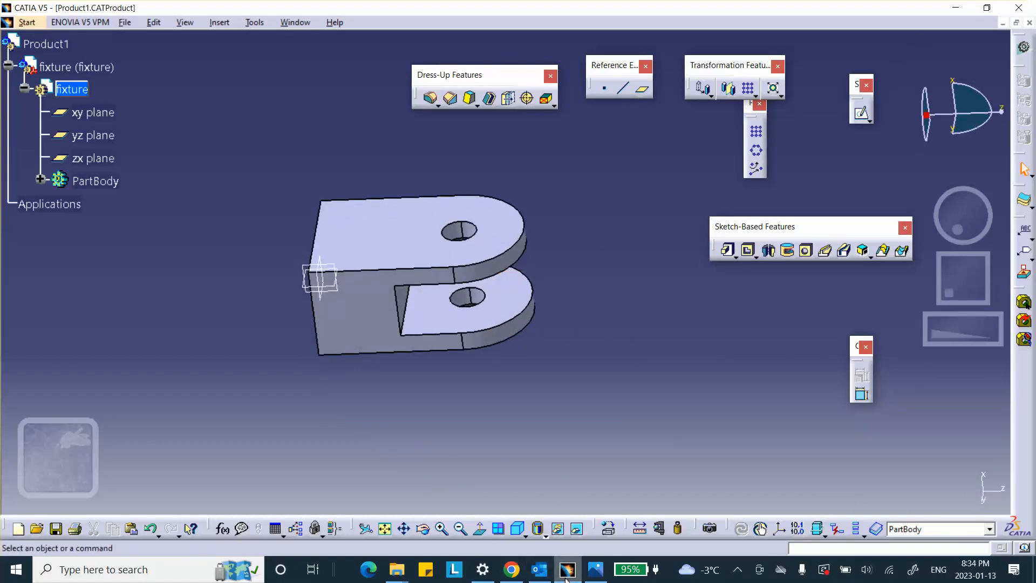
click(596, 569)
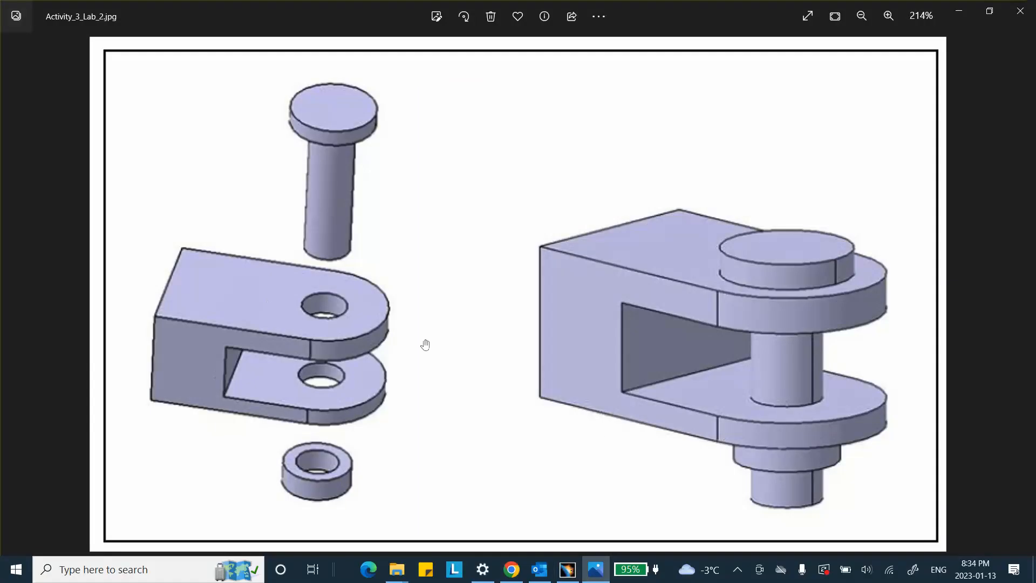
click(958, 14)
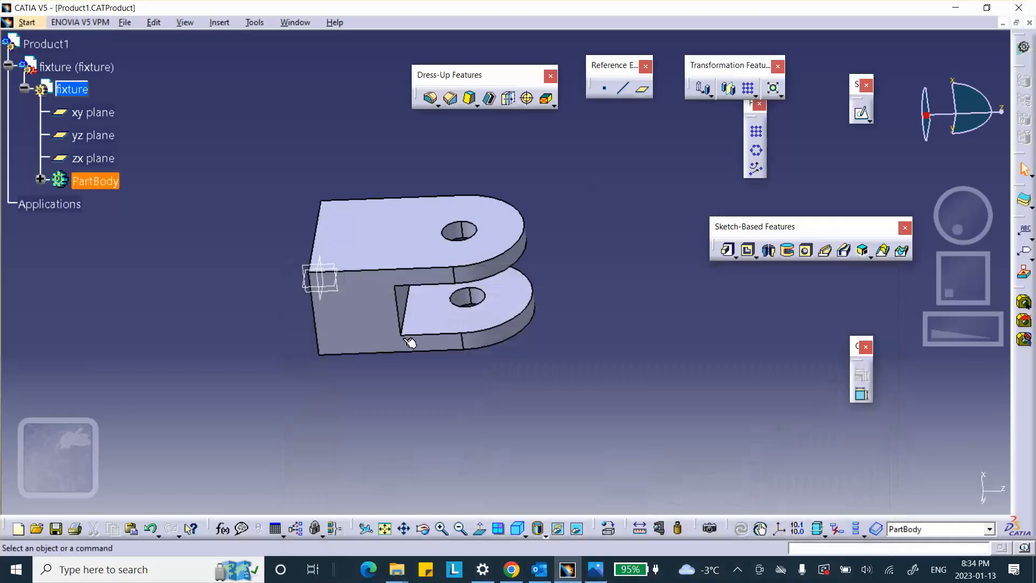
Step: Start a sketch on the fixture's outer round-ended face and project the hole's edge into it
middle_drag(539, 319, 613, 408)
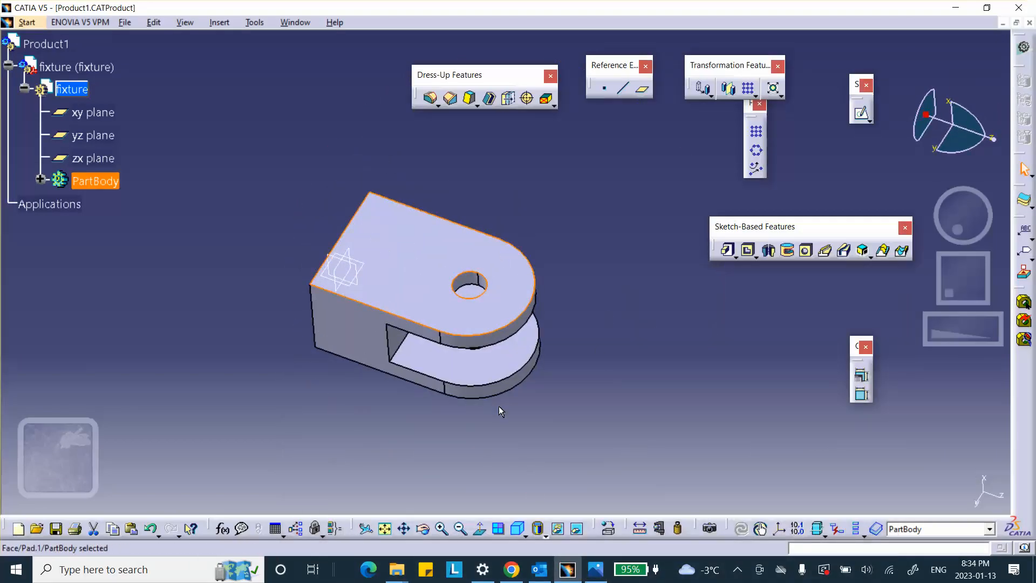
click(861, 112)
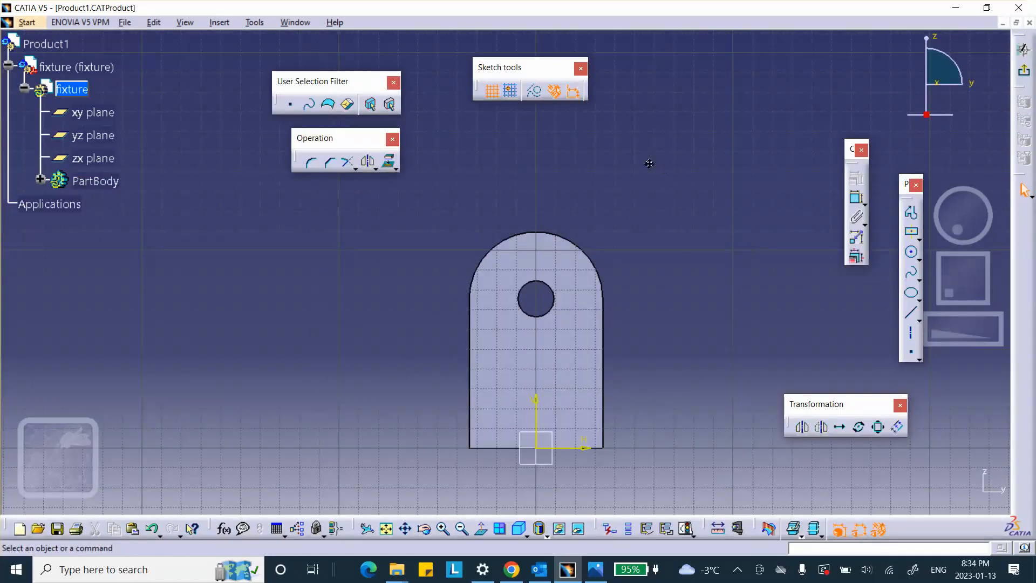
mouse_move(650, 159)
middle_down()
mouse_move(588, 263)
mouse_move(542, 279)
middle_up()
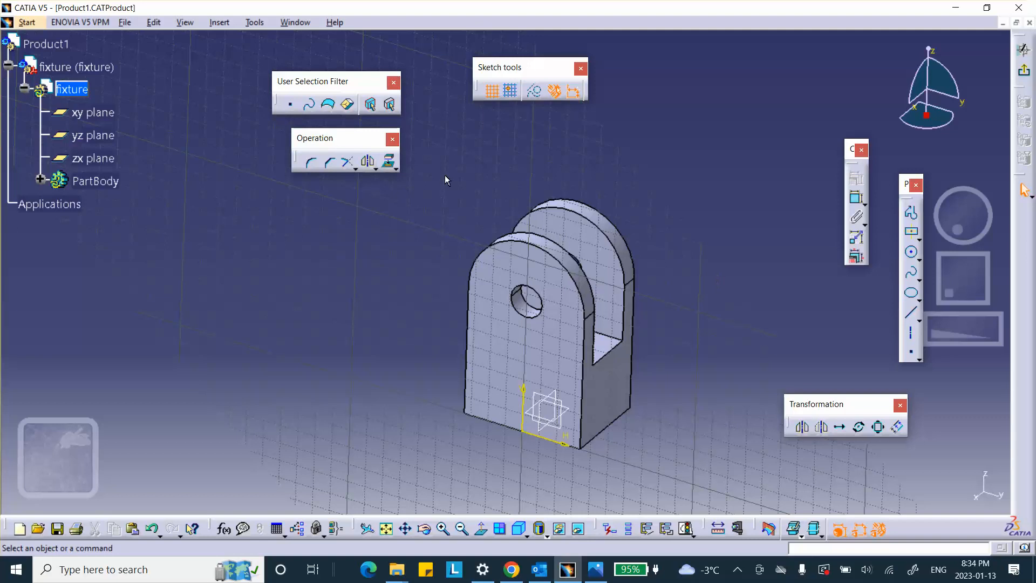
click(388, 161)
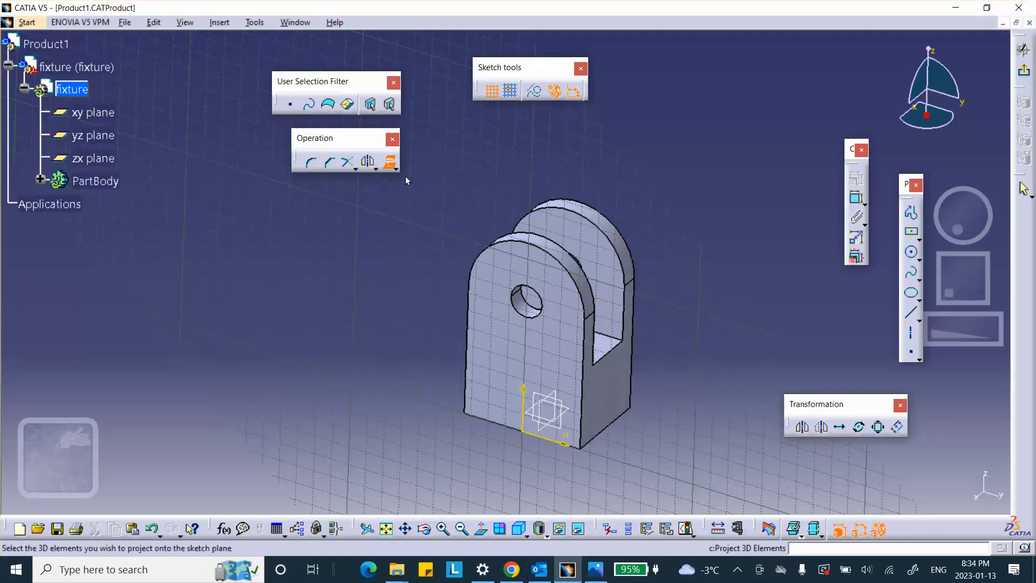
click(539, 293)
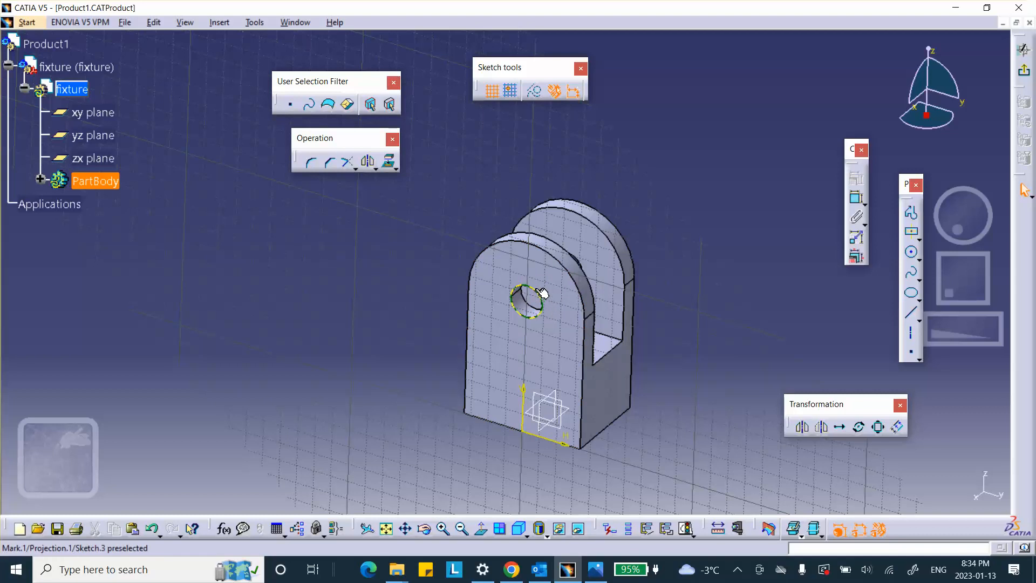
Step: Isolate the projected hole circle from the part geometry and set the view normal to the sketch
right_click(539, 291)
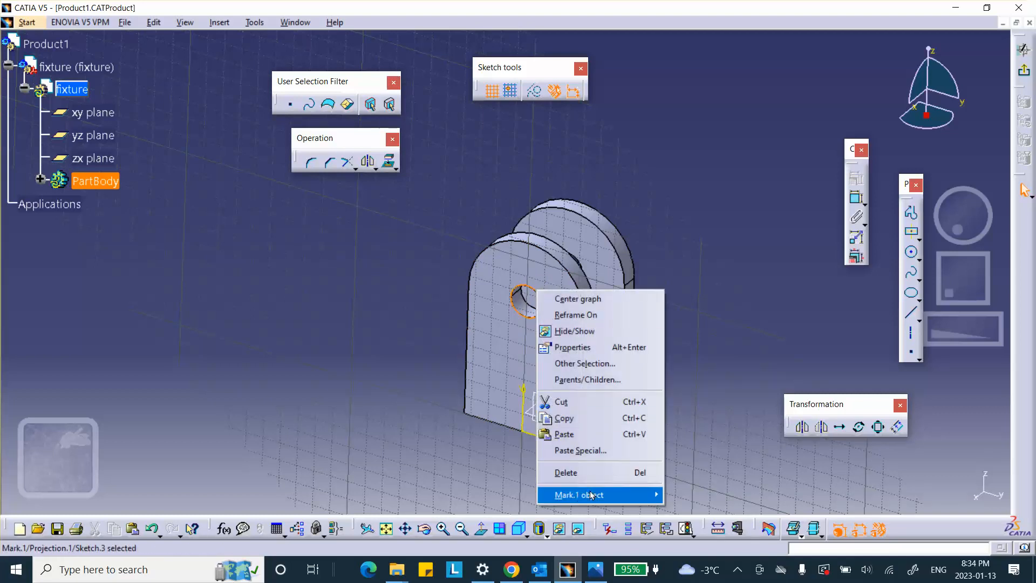
mouse_move(592, 495)
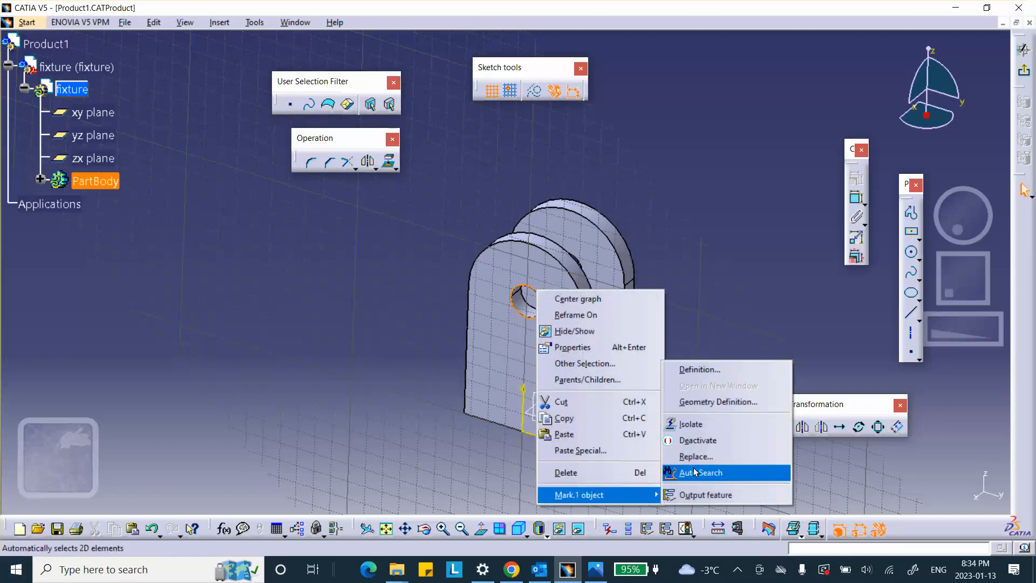
click(690, 427)
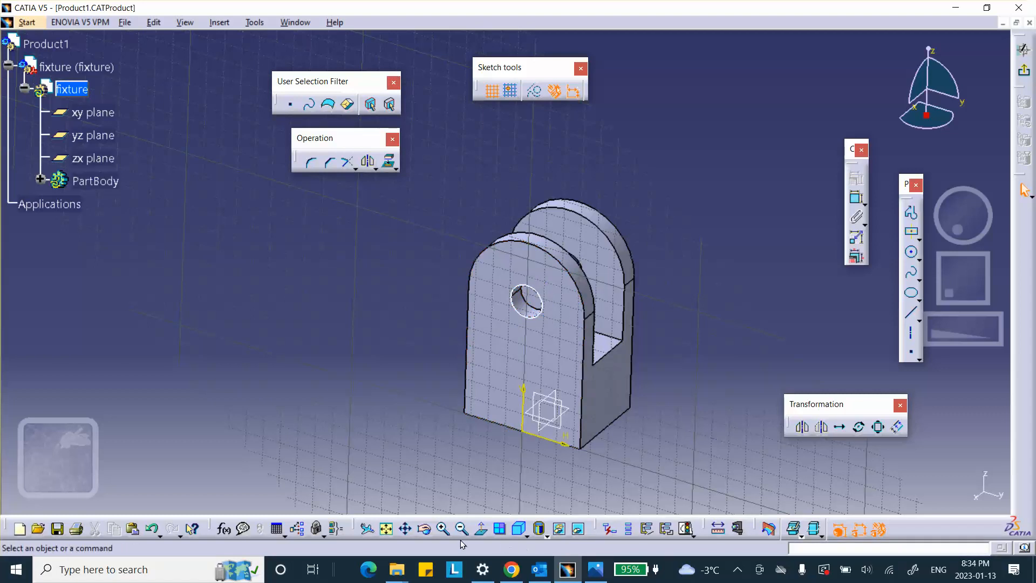
click(480, 530)
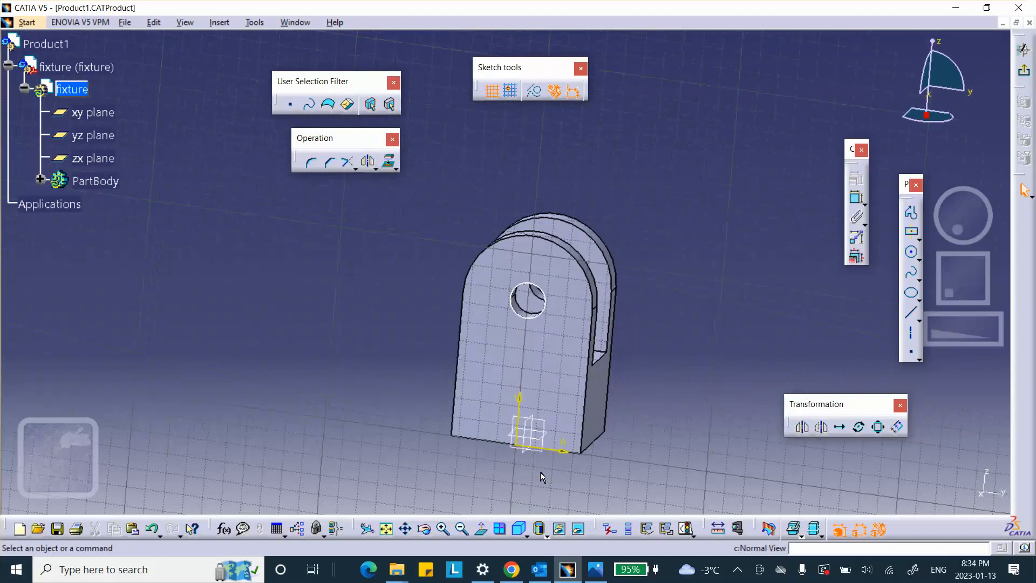
Step: Sketch a circle of about 0.67 in radius concentric with the projected hole circle and exit the sketch
click(912, 253)
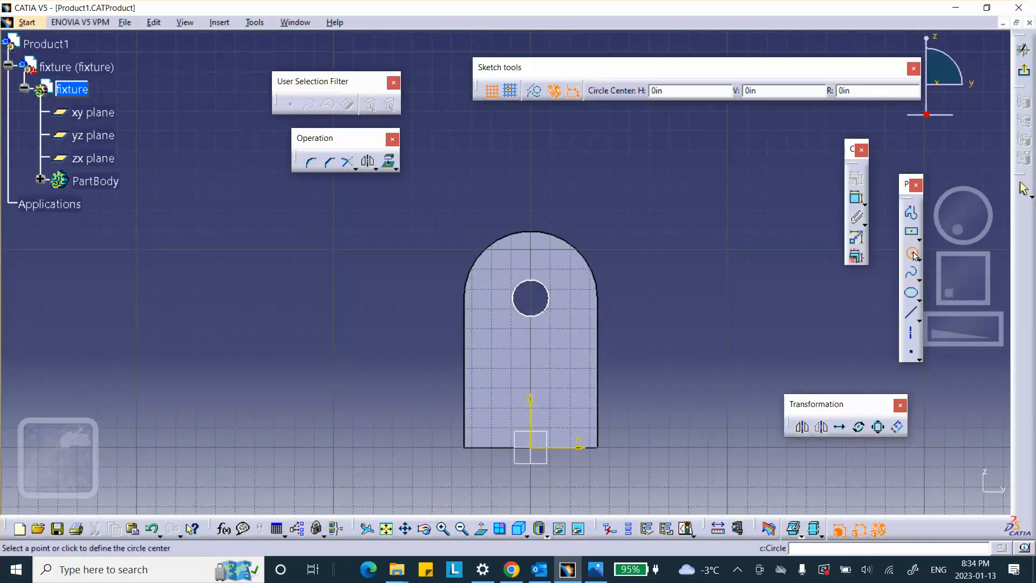
click(535, 302)
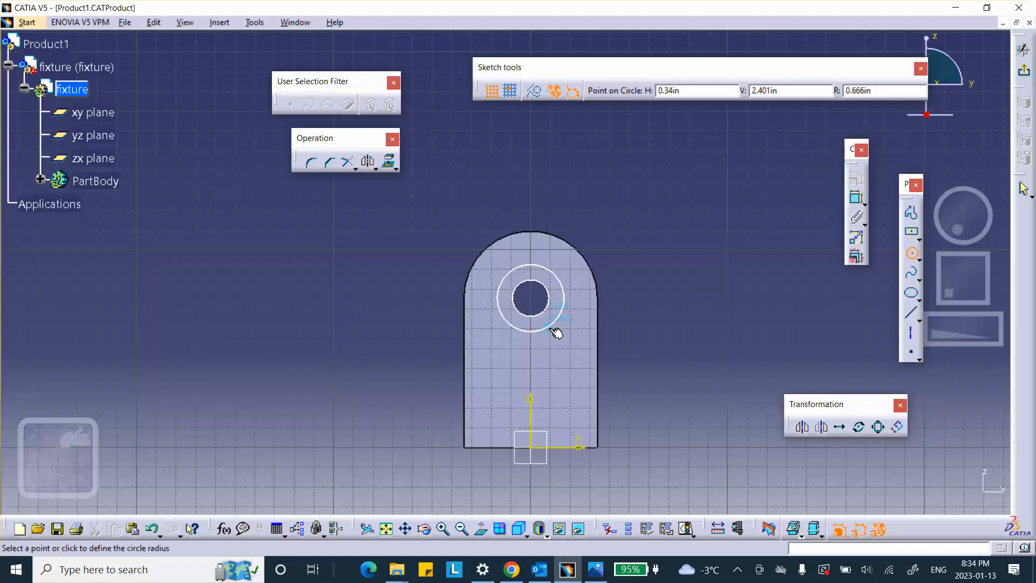
click(554, 326)
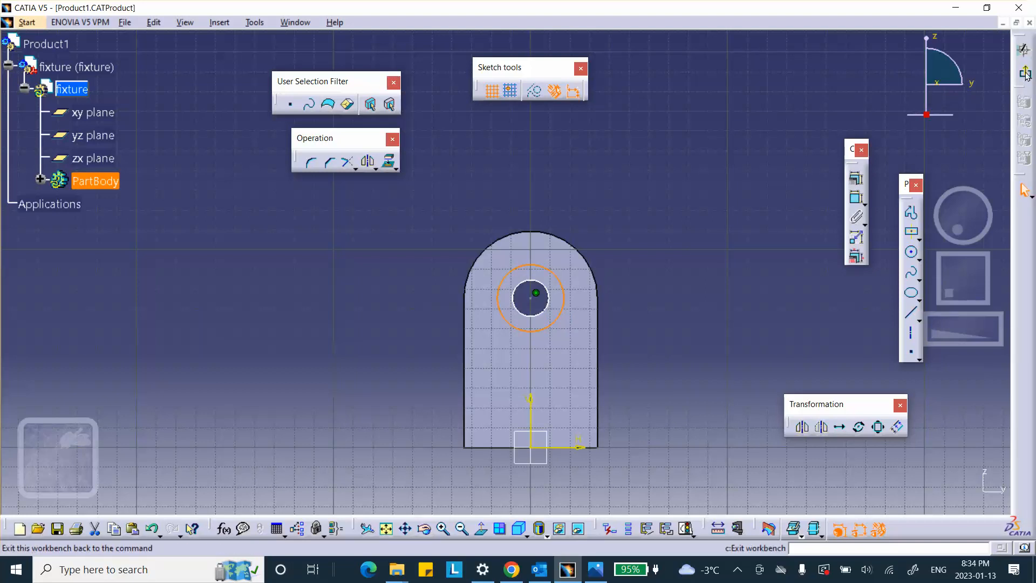
click(1023, 49)
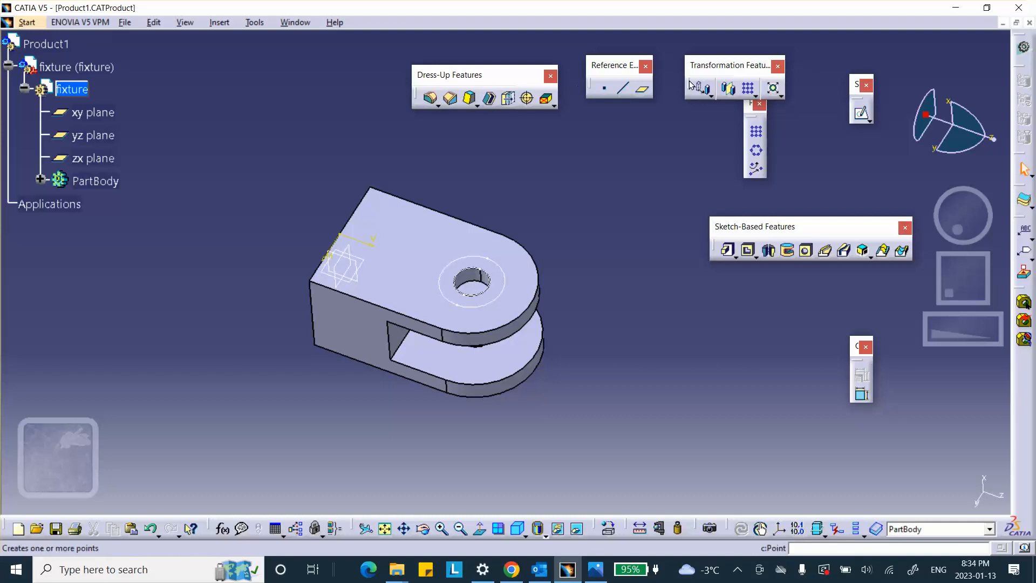
Step: Create a multi-pad from the two-circle sketch, extruding the outer ring 0.2 in and the inner circle 4 in
click(734, 257)
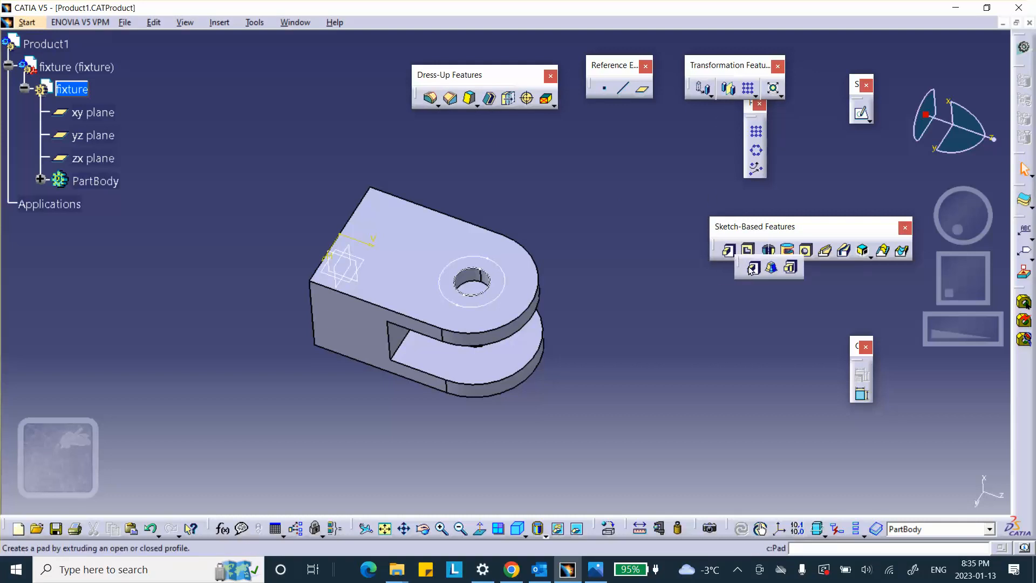
click(752, 268)
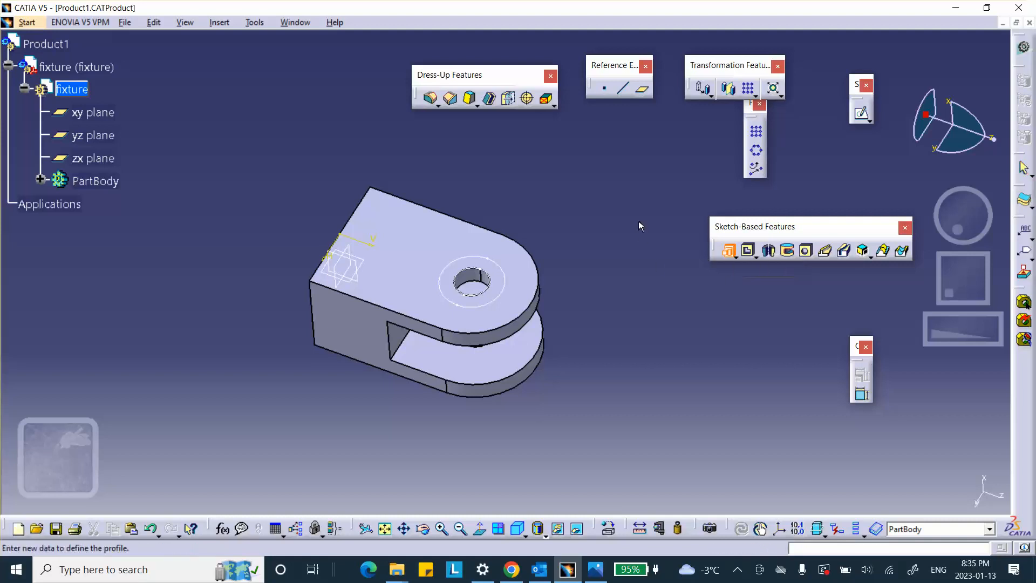
click(507, 280)
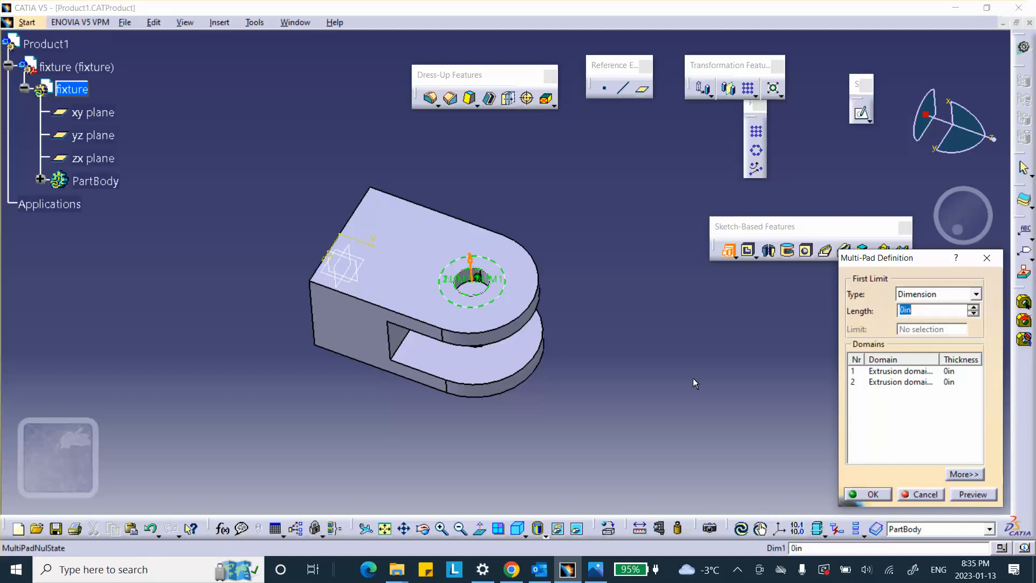
click(885, 372)
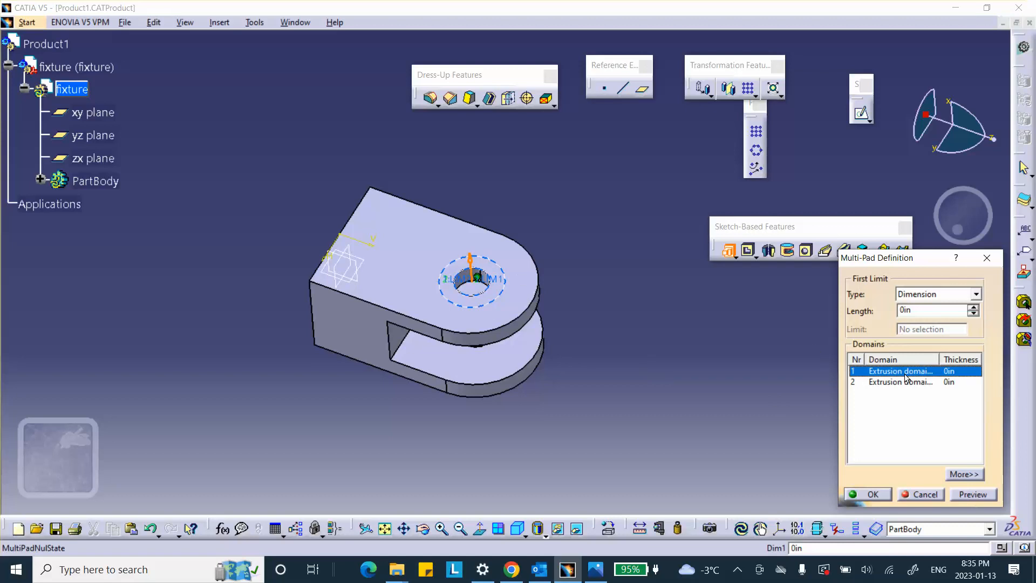
double_click(919, 309)
text(.2)
click(891, 383)
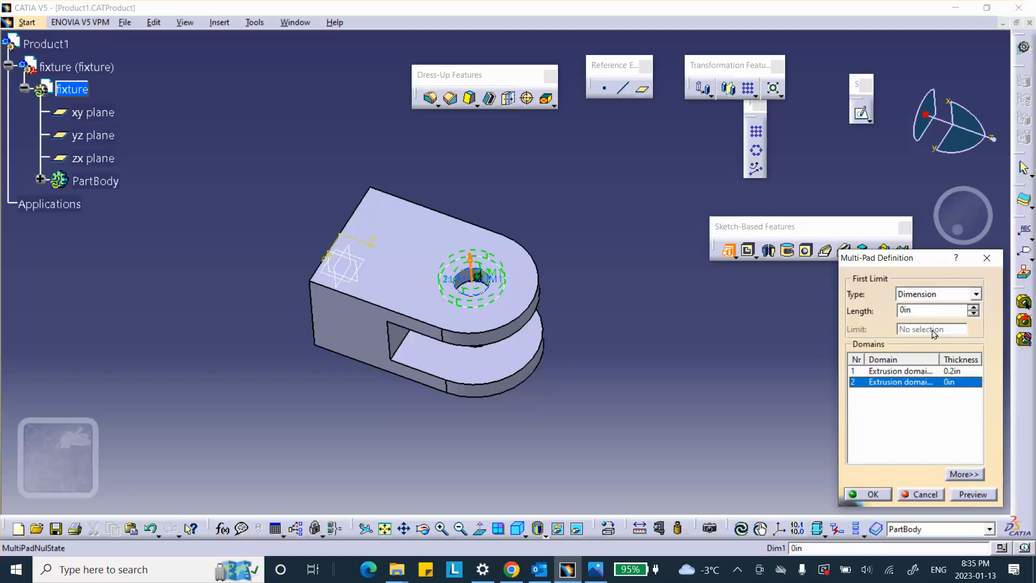
double_click(923, 308)
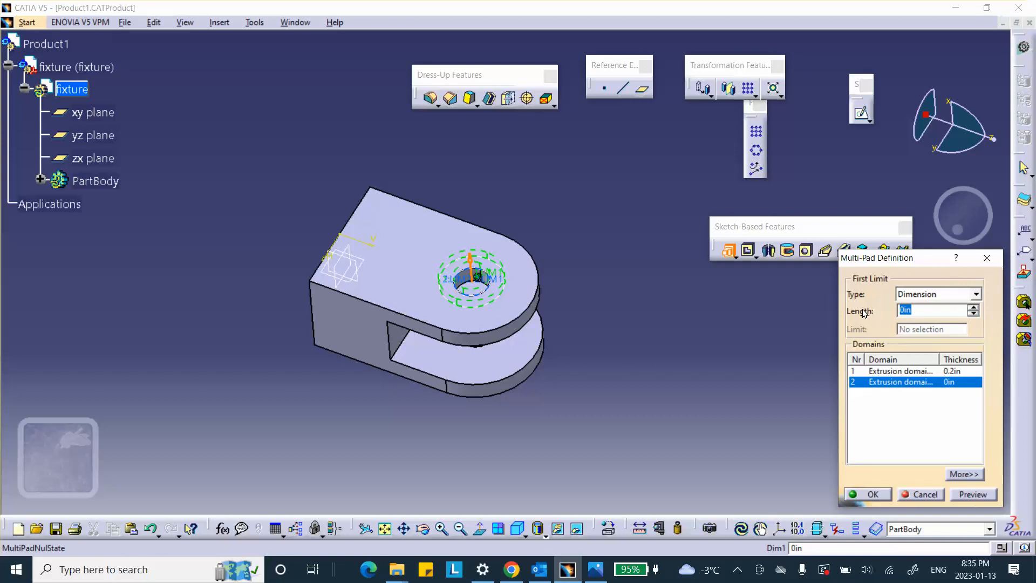
text(4)
click(982, 495)
click(885, 495)
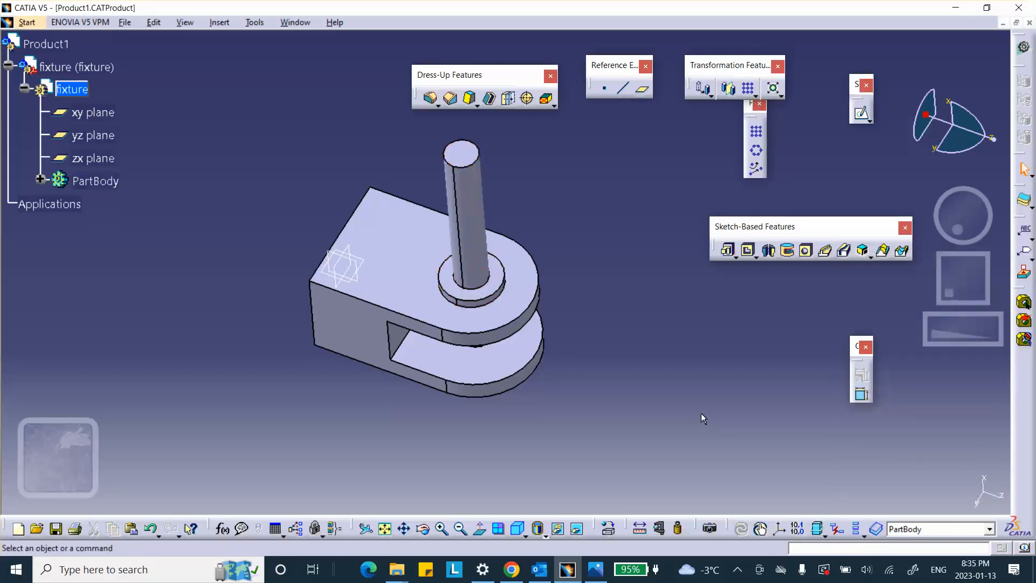
Step: Delete the multi-pad from the fixture's part body without deleting its aggregated sketch
middle_drag(594, 261, 414, 162)
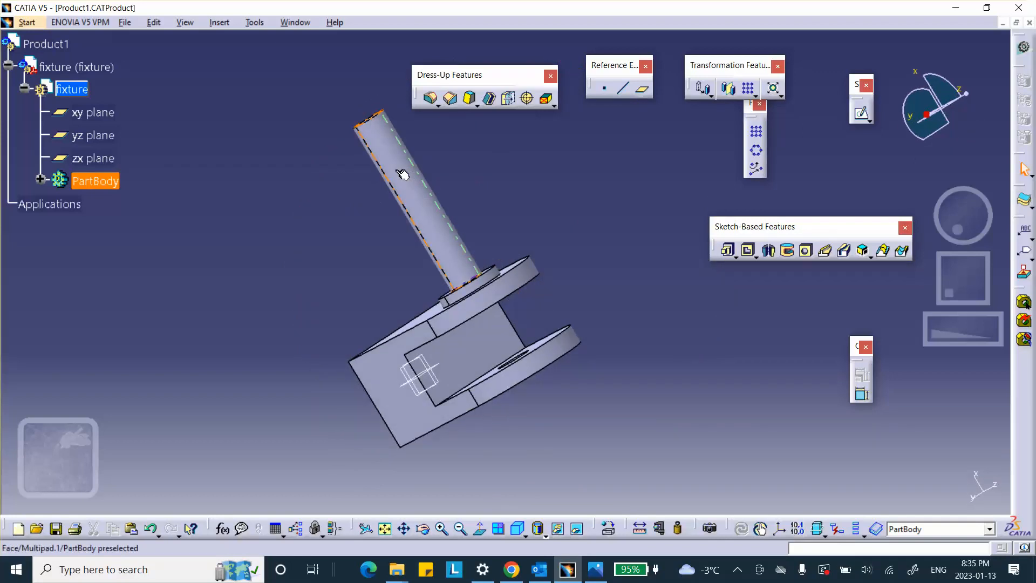
middle_drag(562, 249, 419, 198)
middle_drag(651, 287, 673, 230)
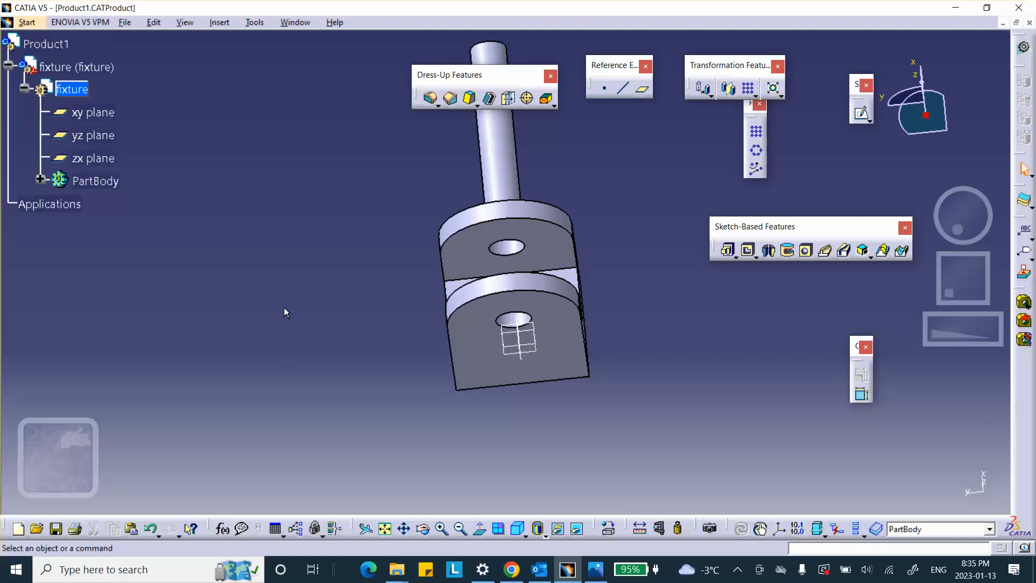
scroll(284, 307, up, 1)
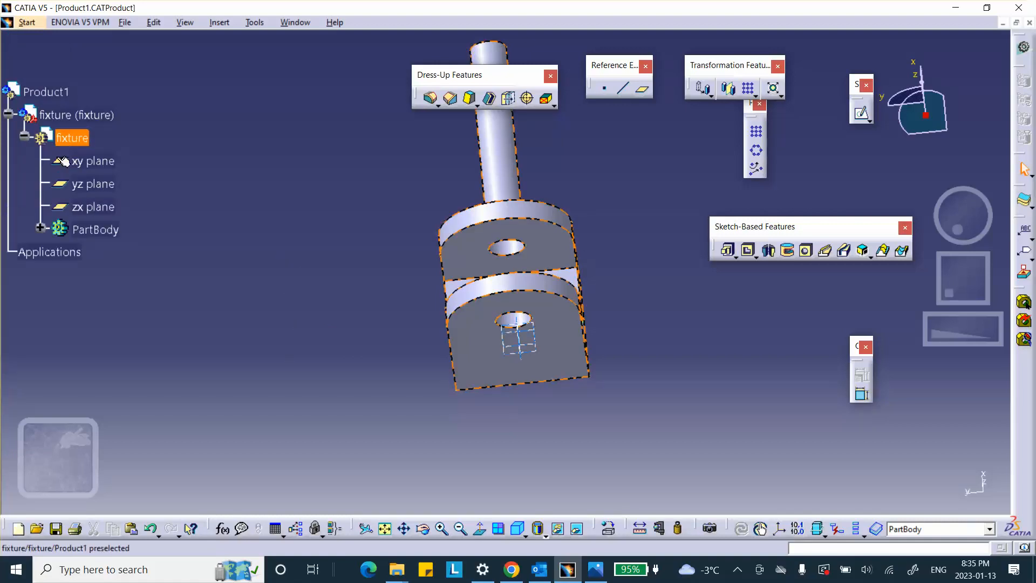
click(41, 228)
scroll(186, 200, down, 1)
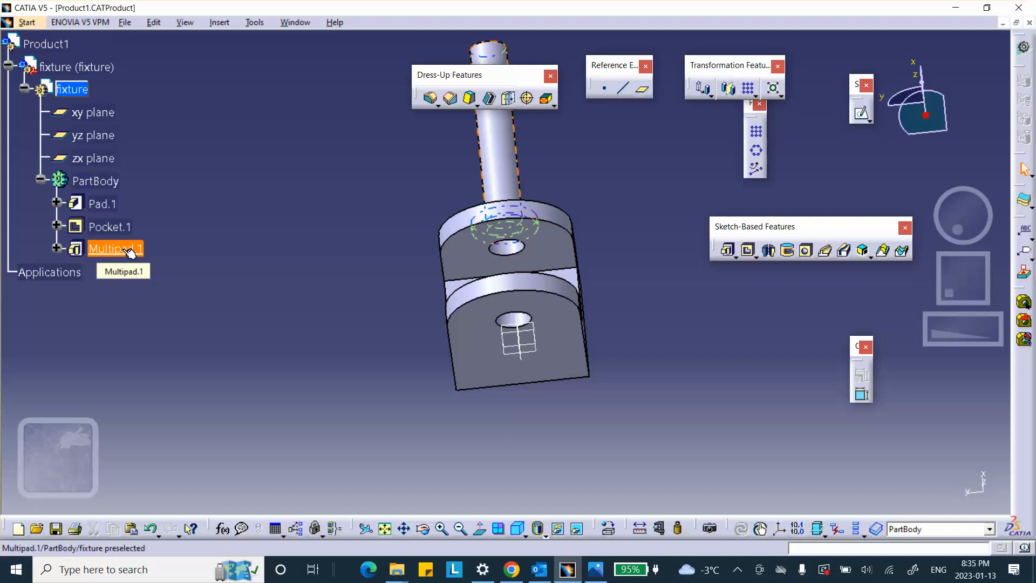
right_click(96, 249)
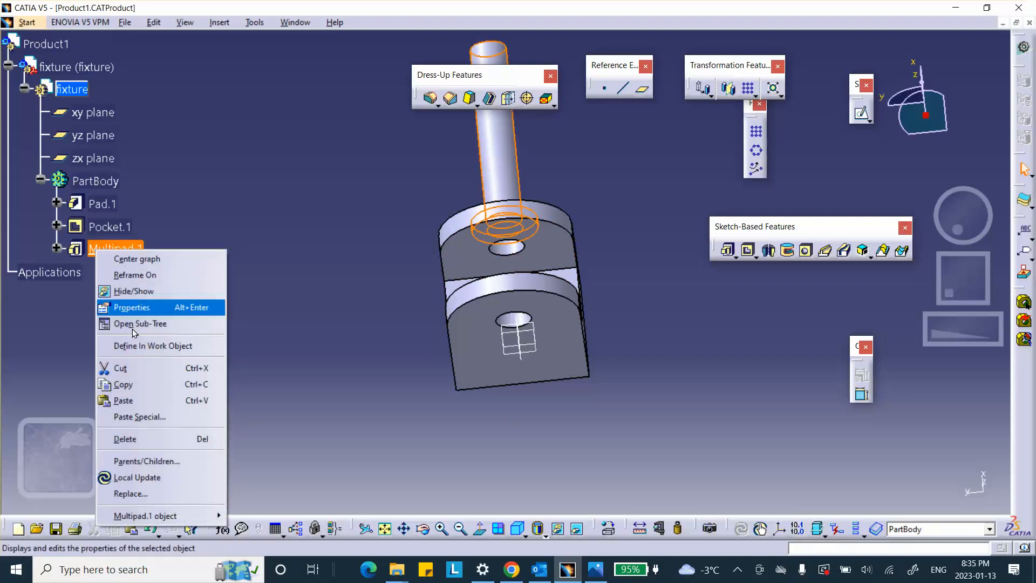
click(154, 447)
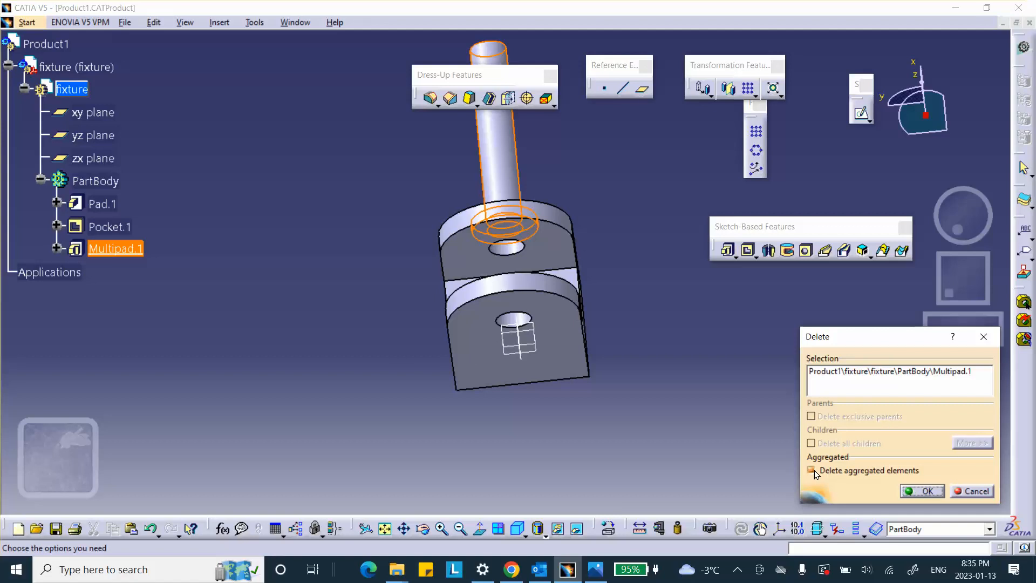
click(923, 491)
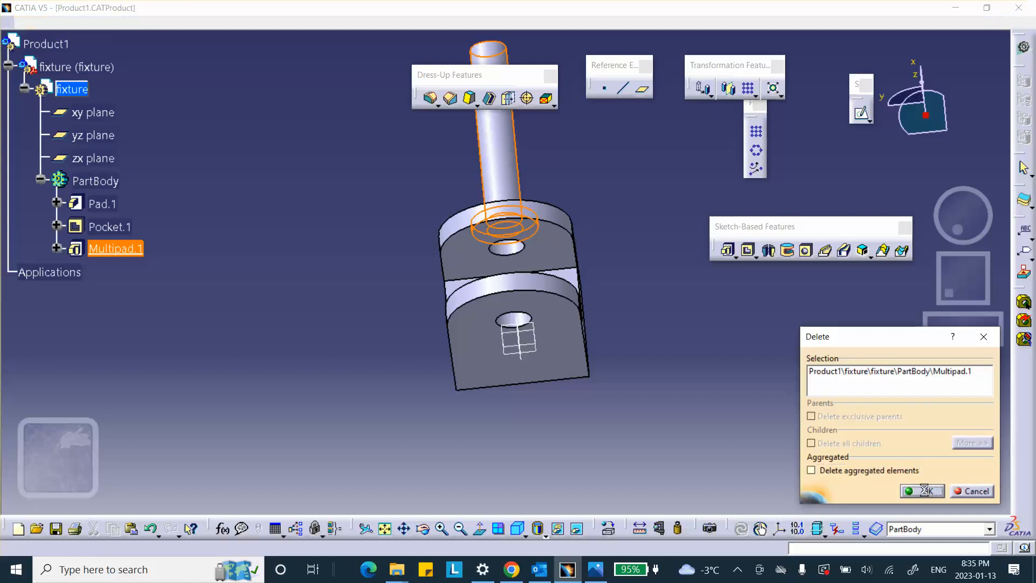
middle_drag(500, 178, 458, 332)
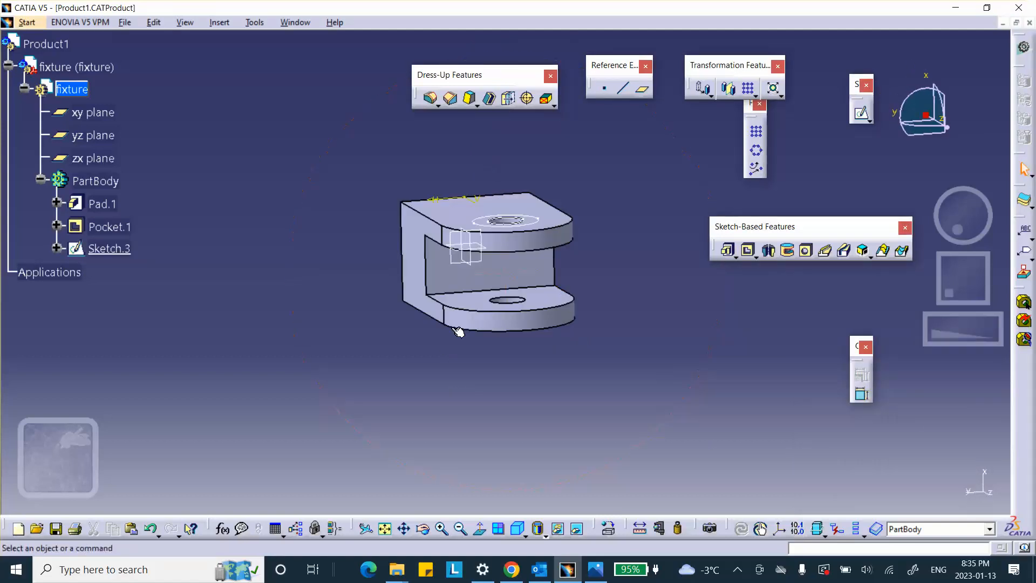
Step: Activate the top-level product and save it, accepting the saving of its other documents
click(113, 251)
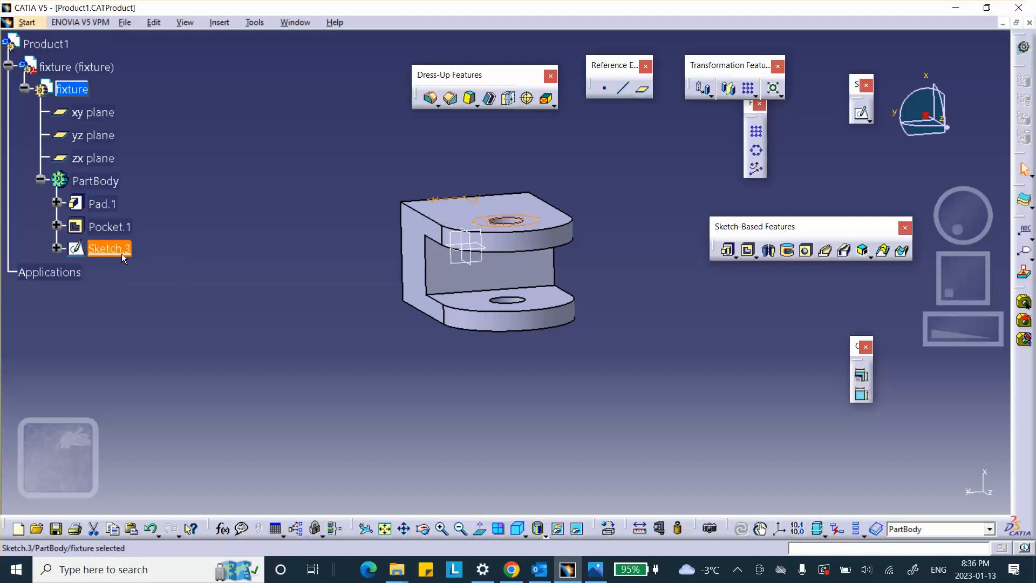
click(217, 191)
double_click(45, 46)
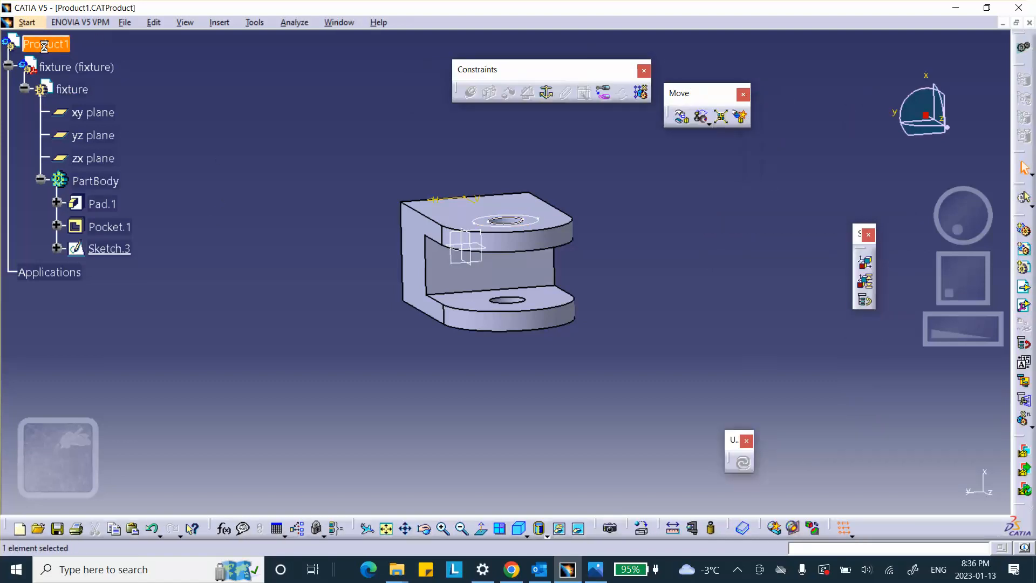
click(58, 529)
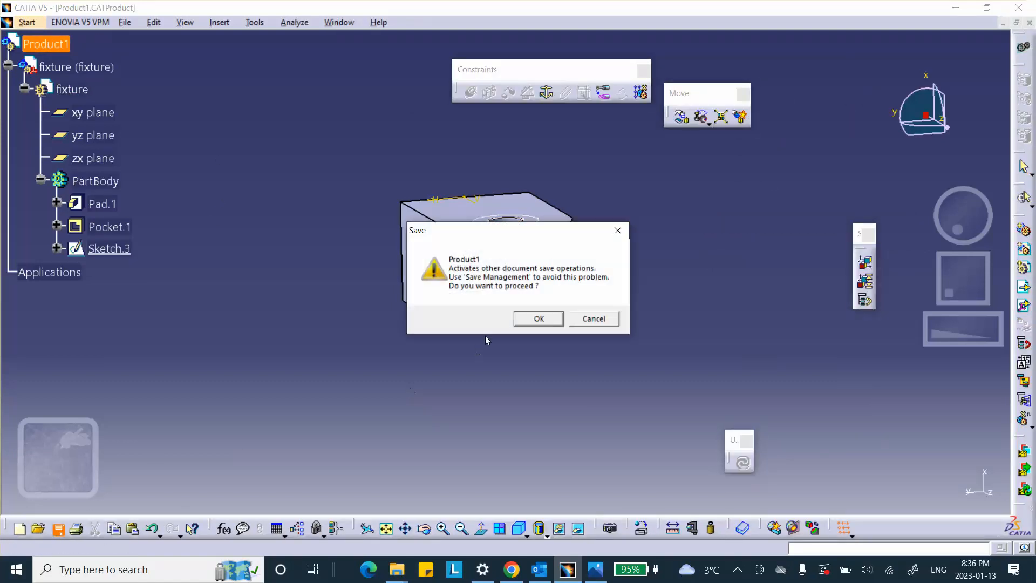
click(537, 318)
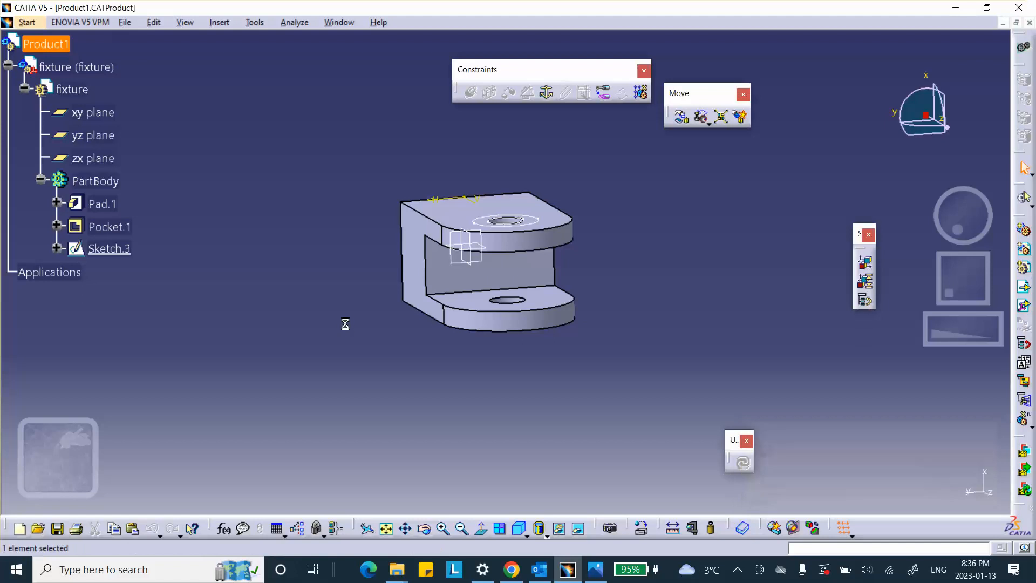
Step: Insert a new part into Product1 using the assembly's origin point, and expand its node in the tree
click(219, 23)
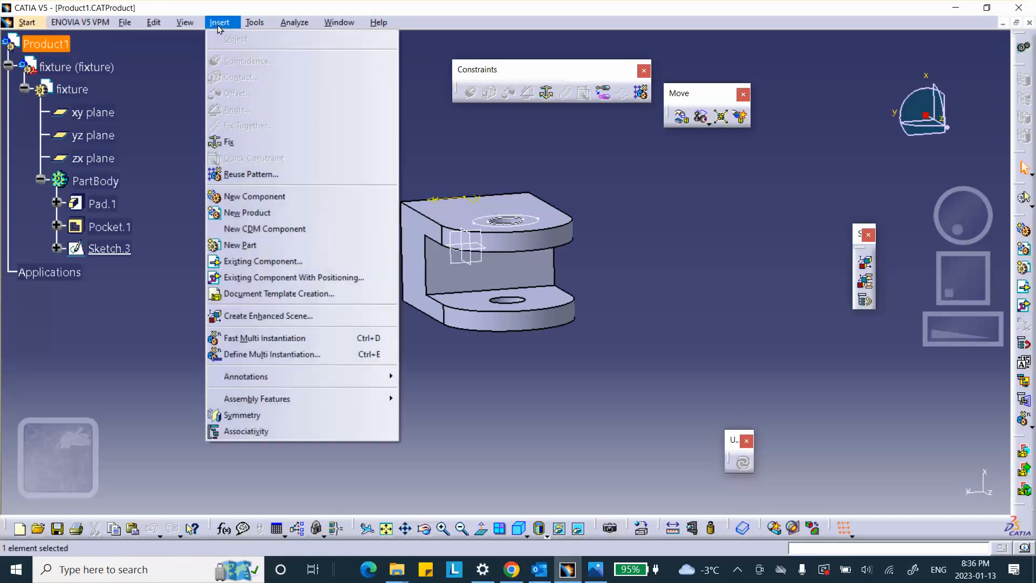
click(253, 245)
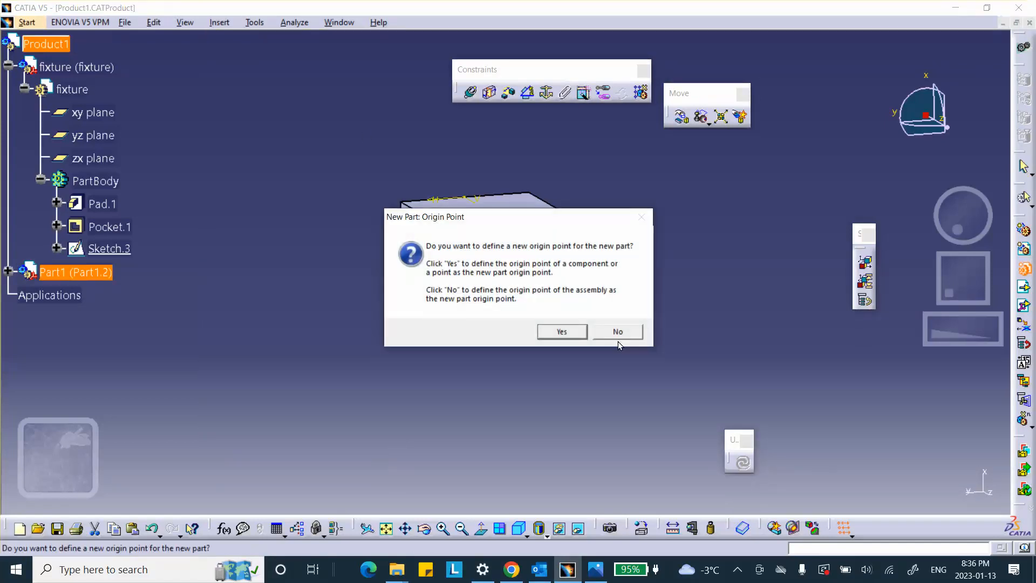
click(618, 331)
click(7, 271)
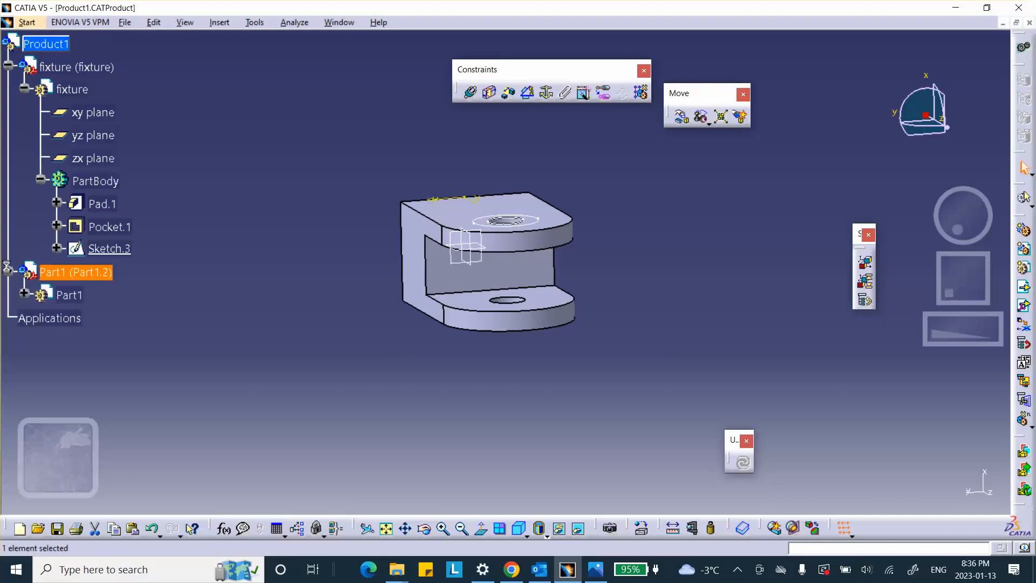
Step: Set both the part number and the instance name of the new part to bolt
right_click(81, 272)
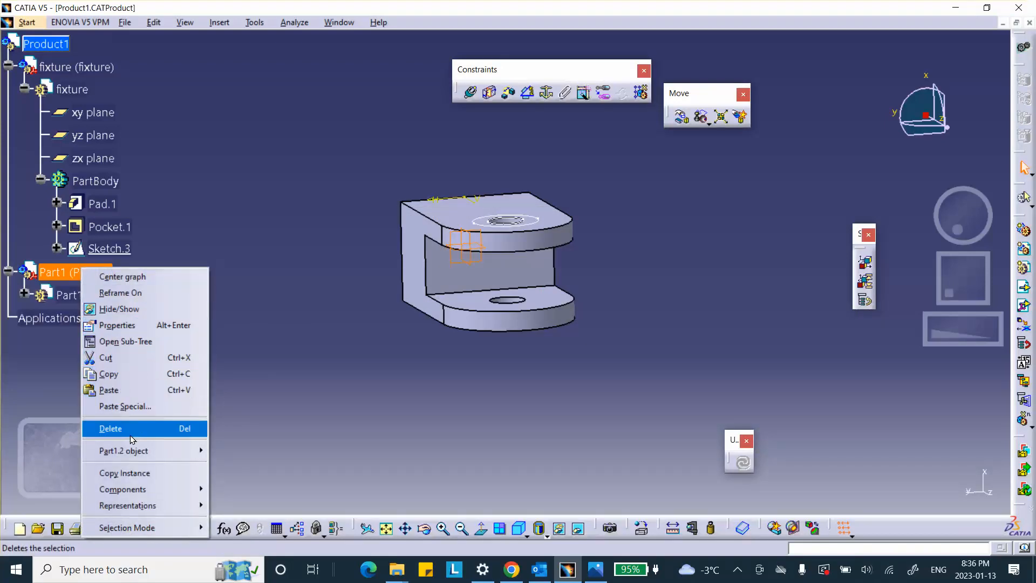
click(141, 326)
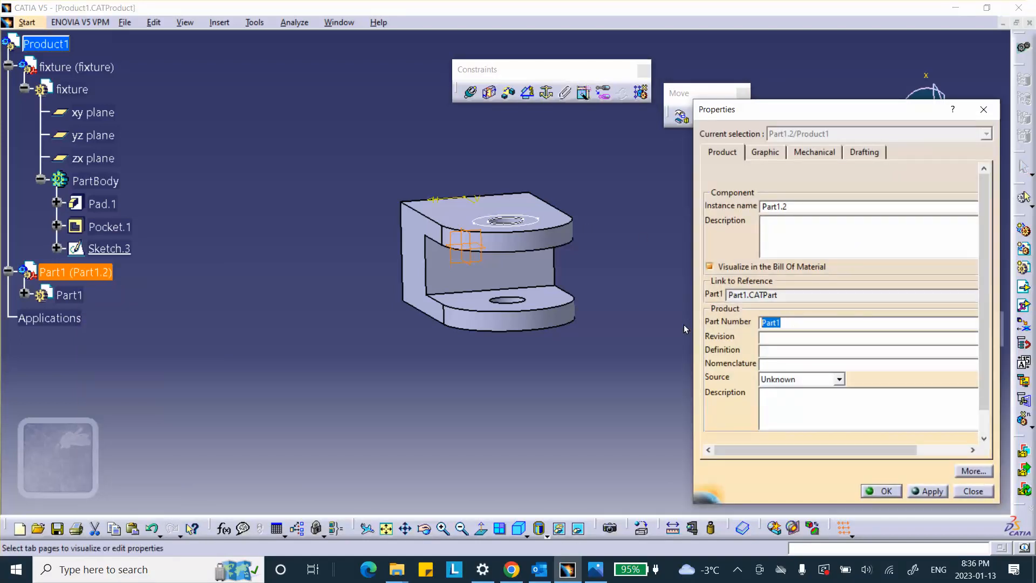
text(bolt)
double_click(793, 207)
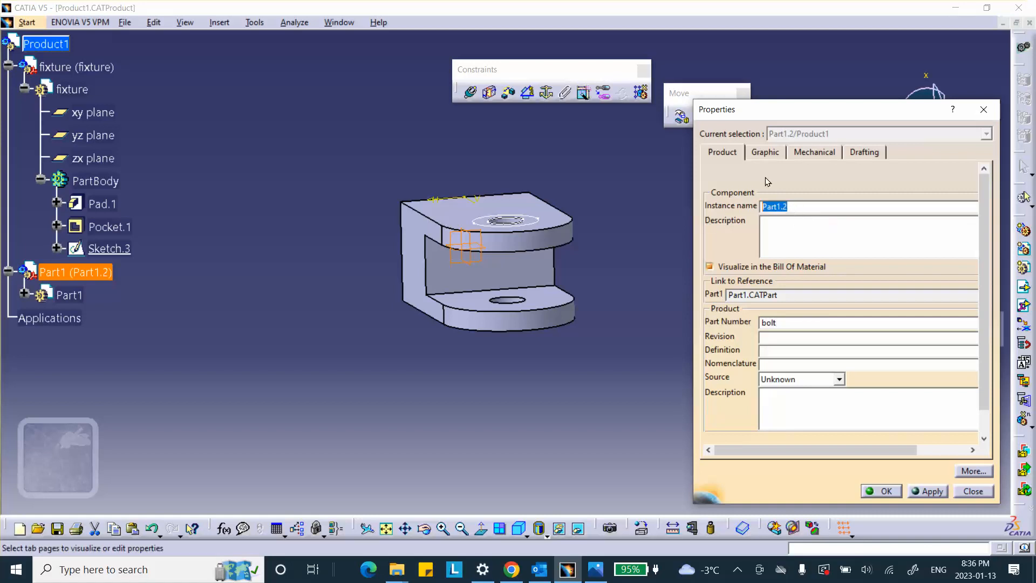
text(bolt)
click(887, 495)
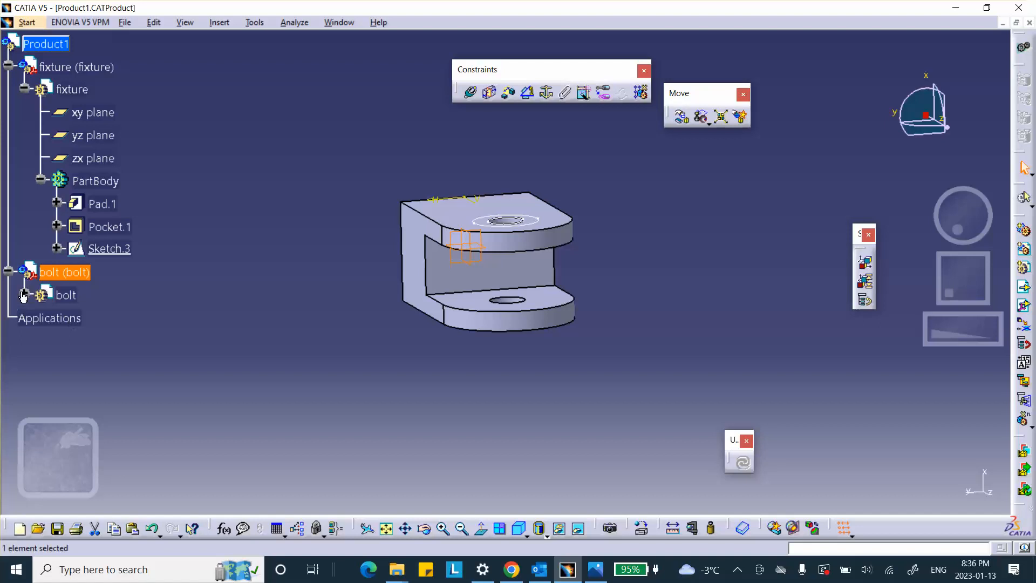
Step: Activate the bolt part and pad the concentric-circle sketch on the fixture's upper face with a length of 0.787 in
double_click(59, 295)
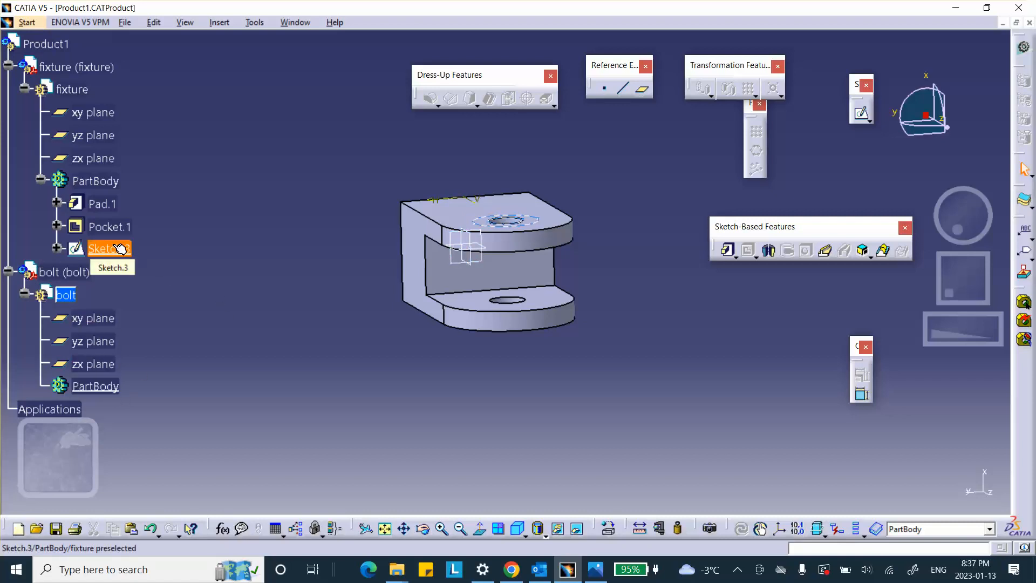
click(735, 257)
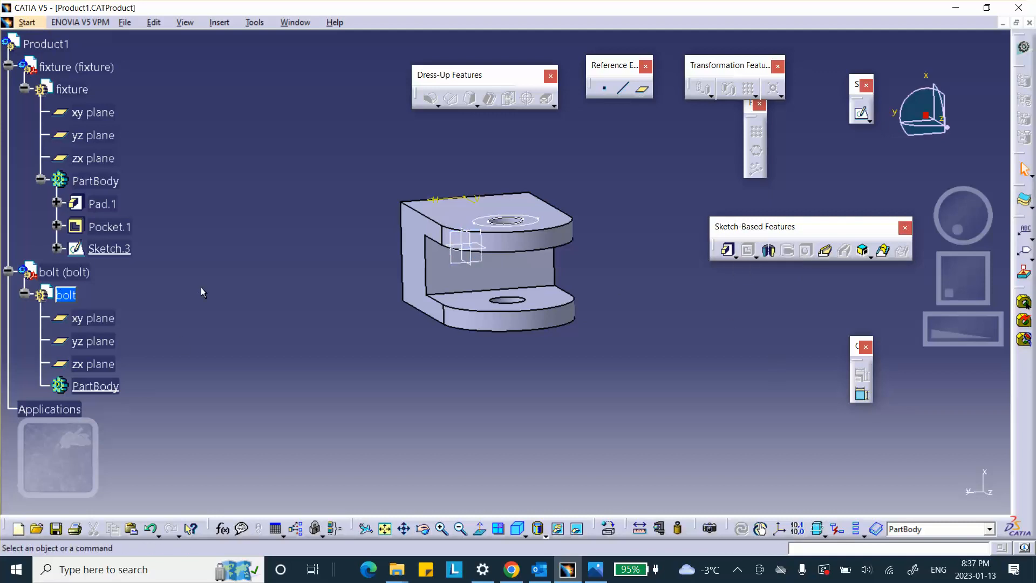
middle_drag(472, 151, 489, 203)
middle_drag(370, 163, 324, 171)
scroll(329, 194, down, 3)
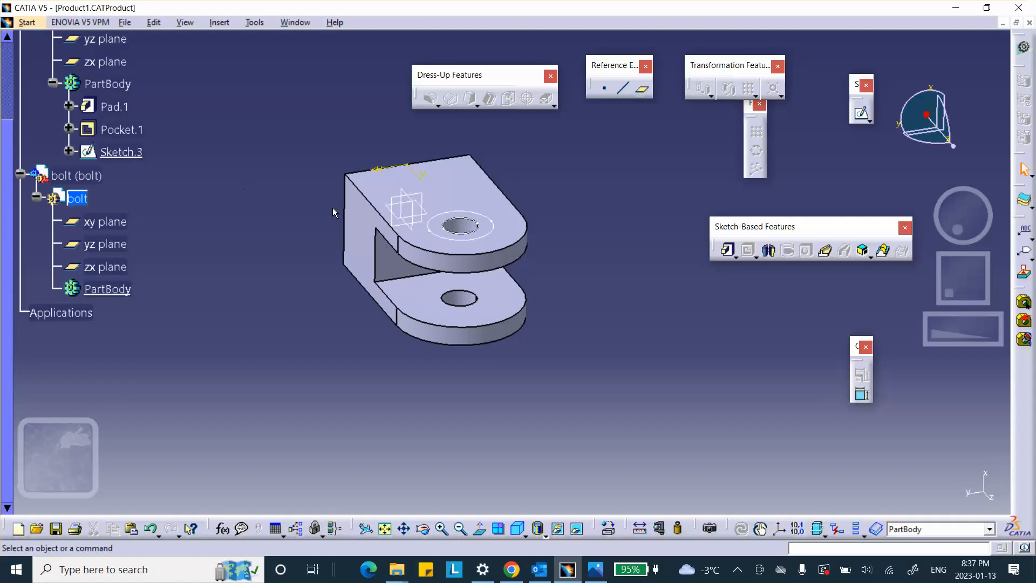
click(729, 252)
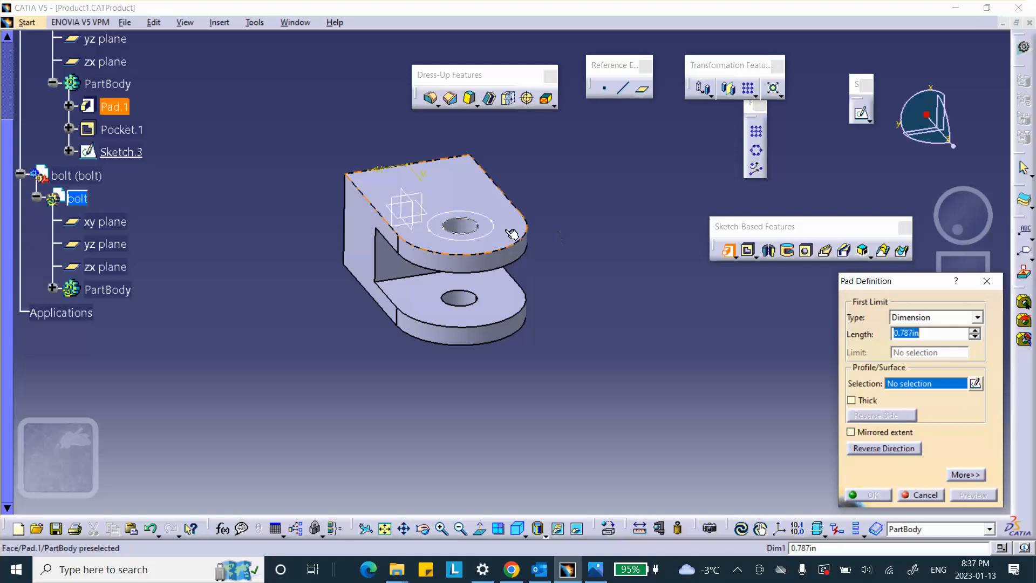
click(458, 238)
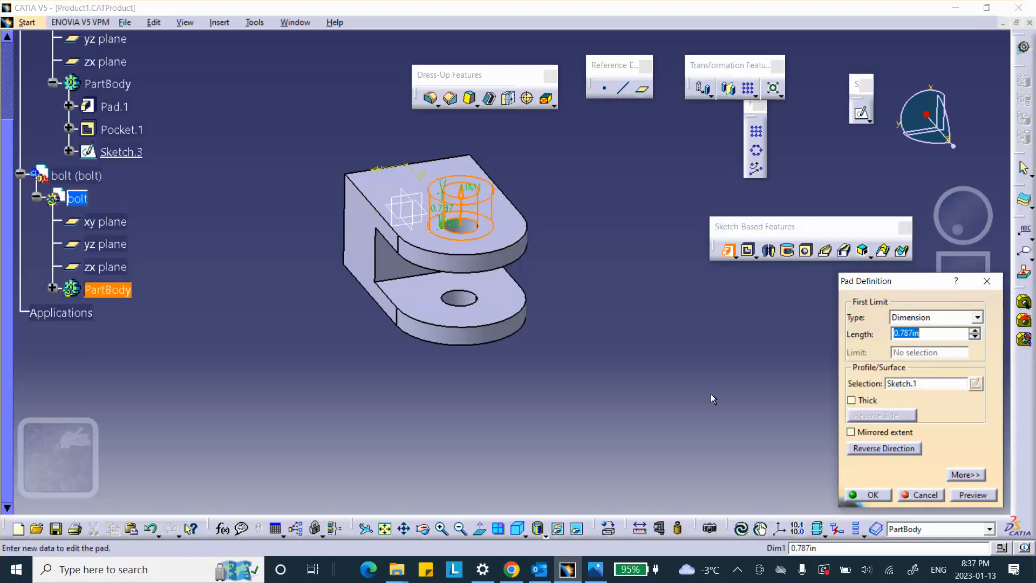
click(872, 495)
click(51, 289)
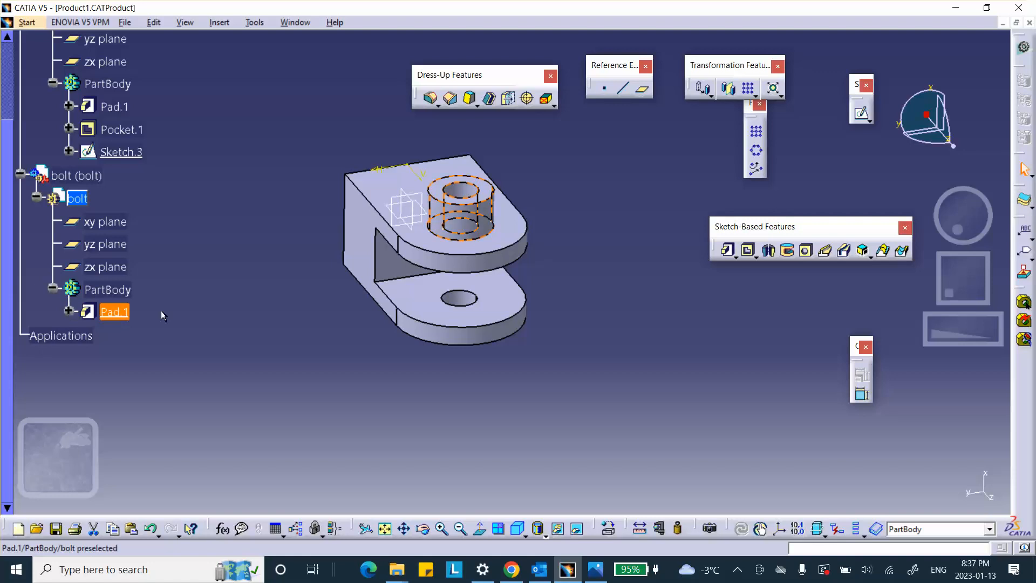
scroll(161, 308, down, 1)
click(270, 264)
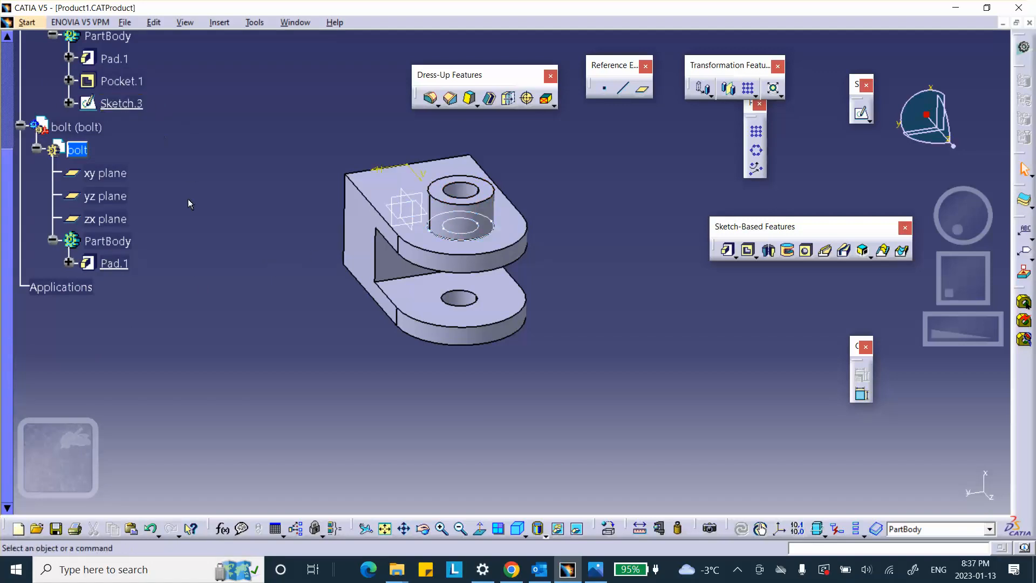
Step: Delete the pad from the bolt's part body without deleting its aggregated sketch
right_click(111, 262)
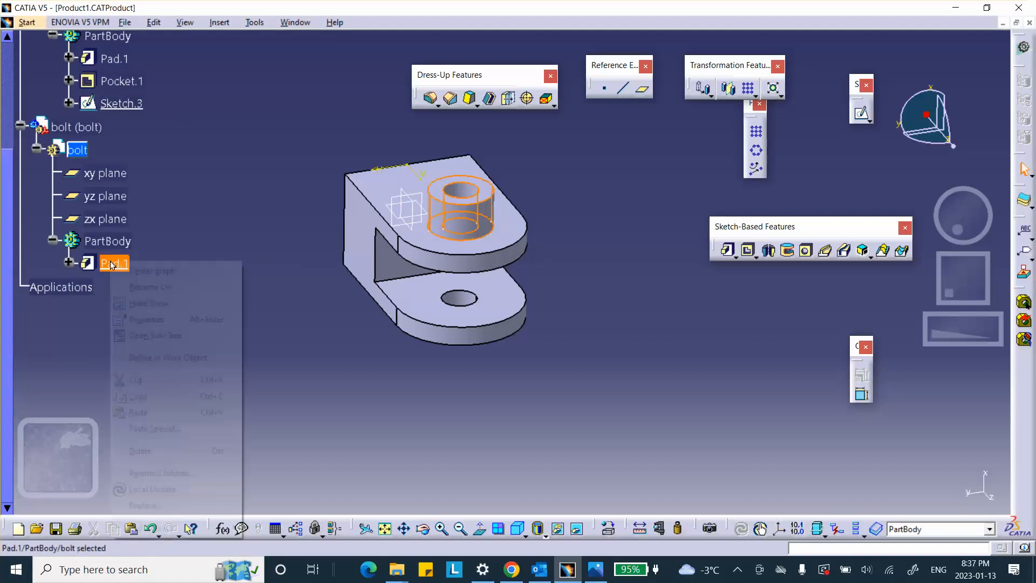
click(153, 453)
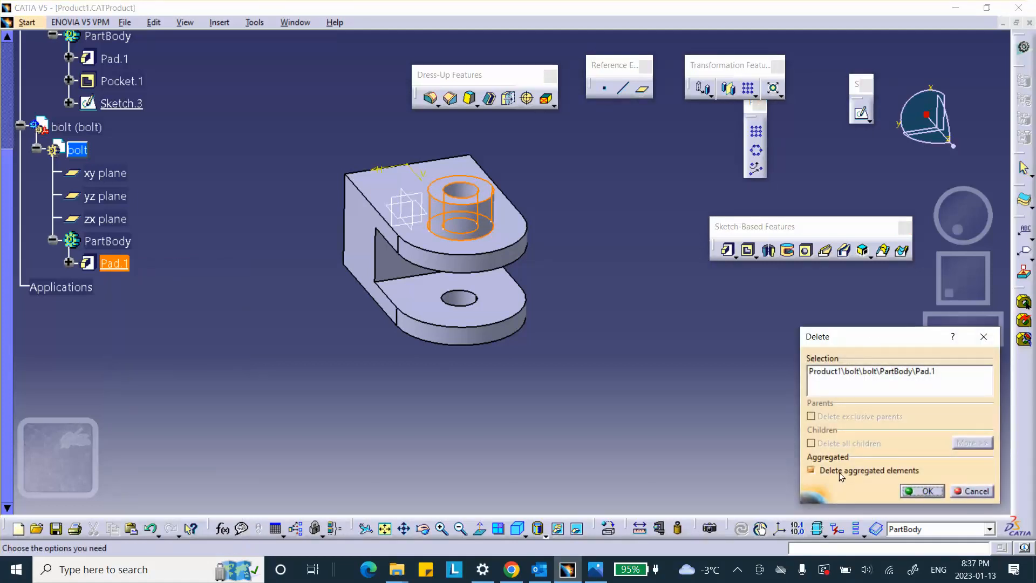
click(810, 473)
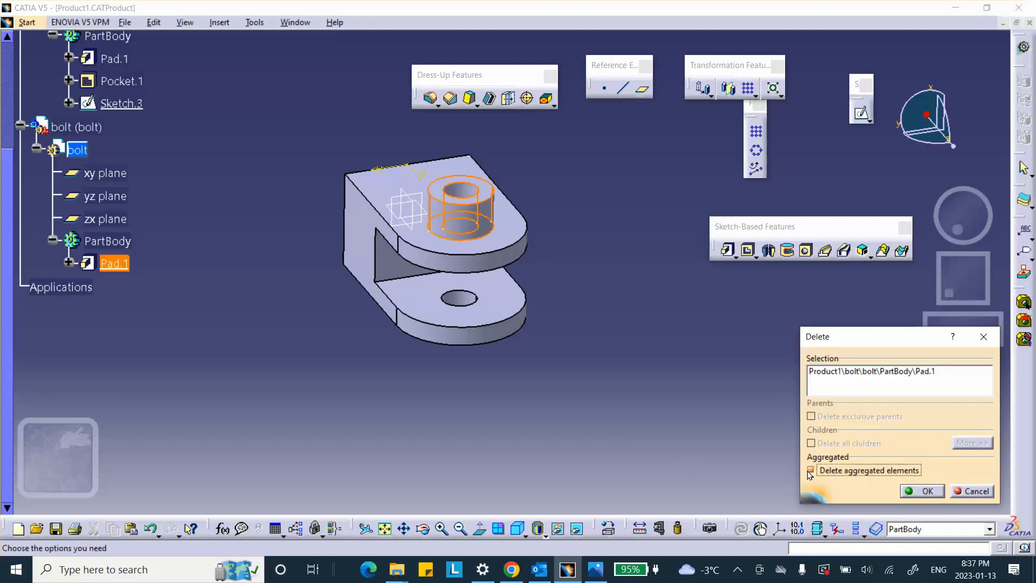
click(920, 490)
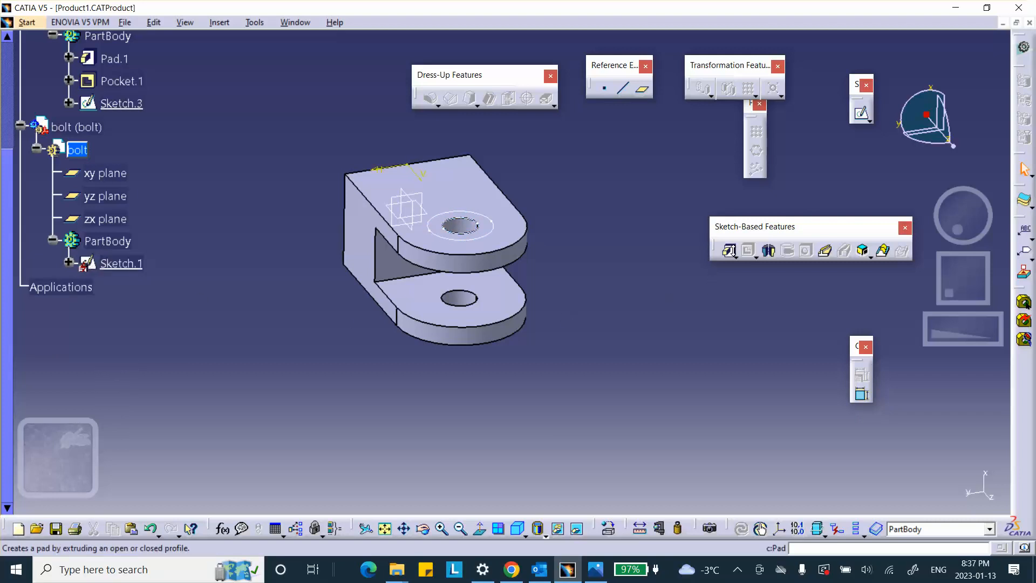
Step: Start a multi-pad from the bolt's retained sketch and set the first extrusion domain's length to 0.2 in
click(736, 259)
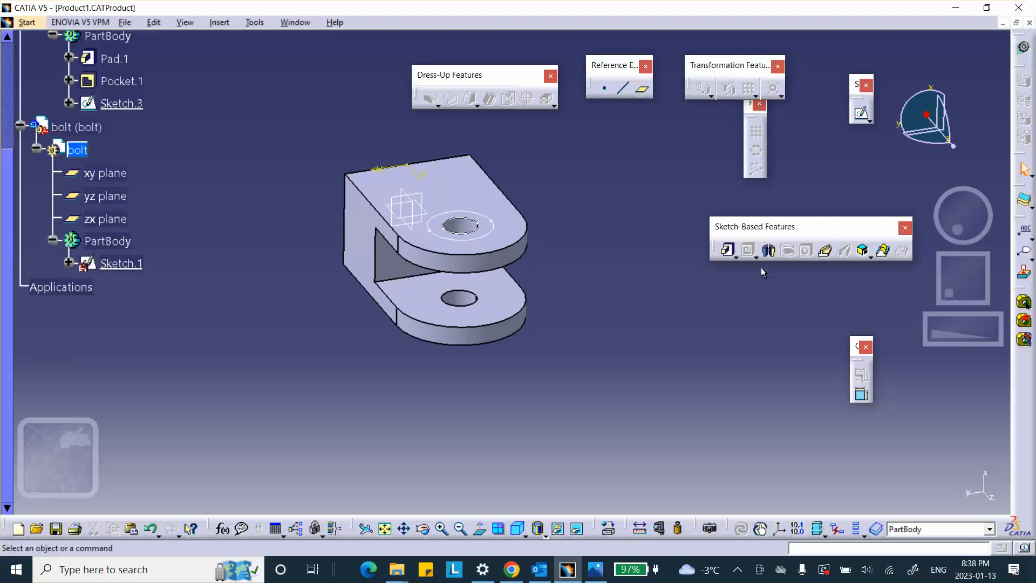
click(735, 257)
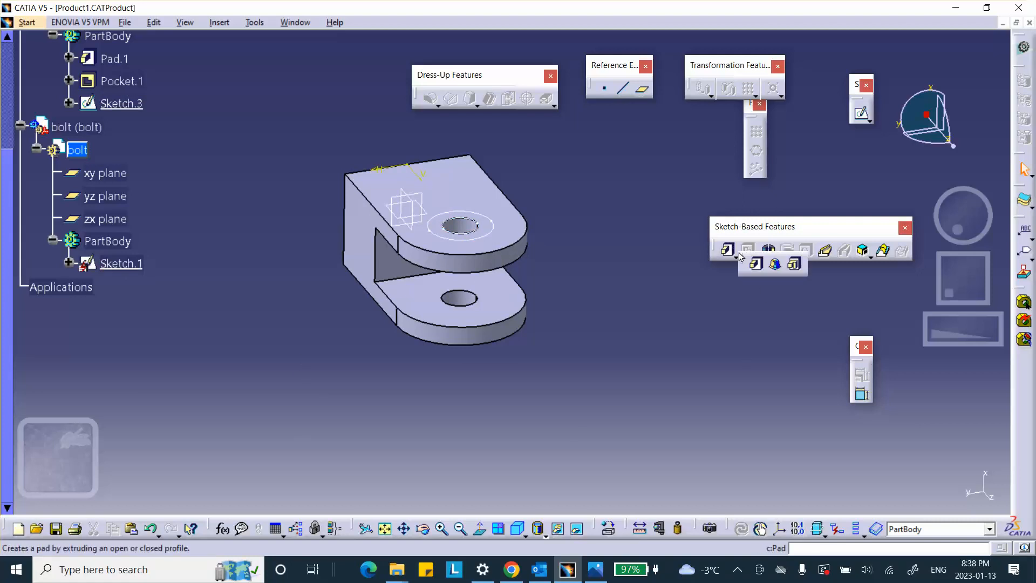
click(775, 268)
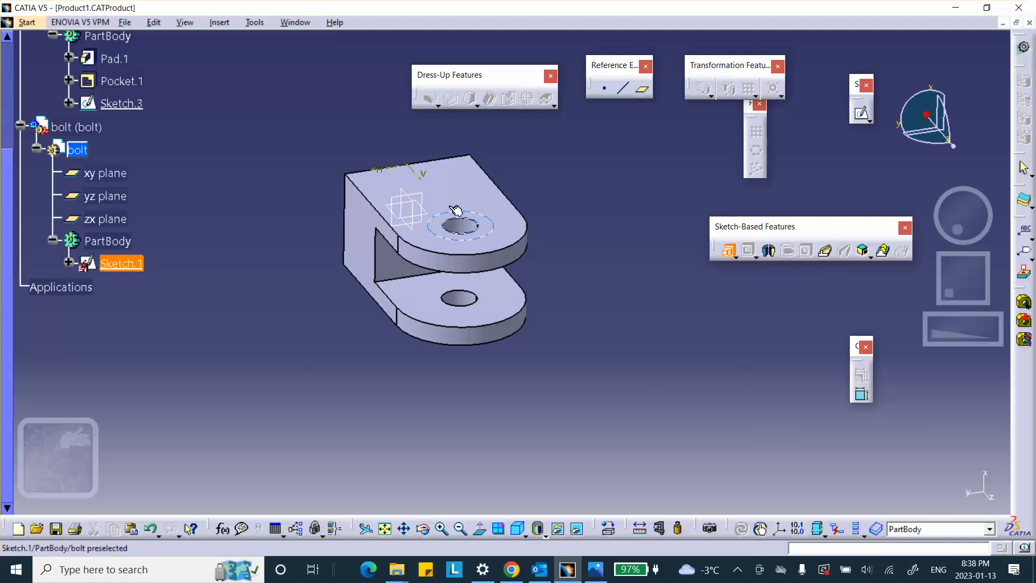
click(128, 270)
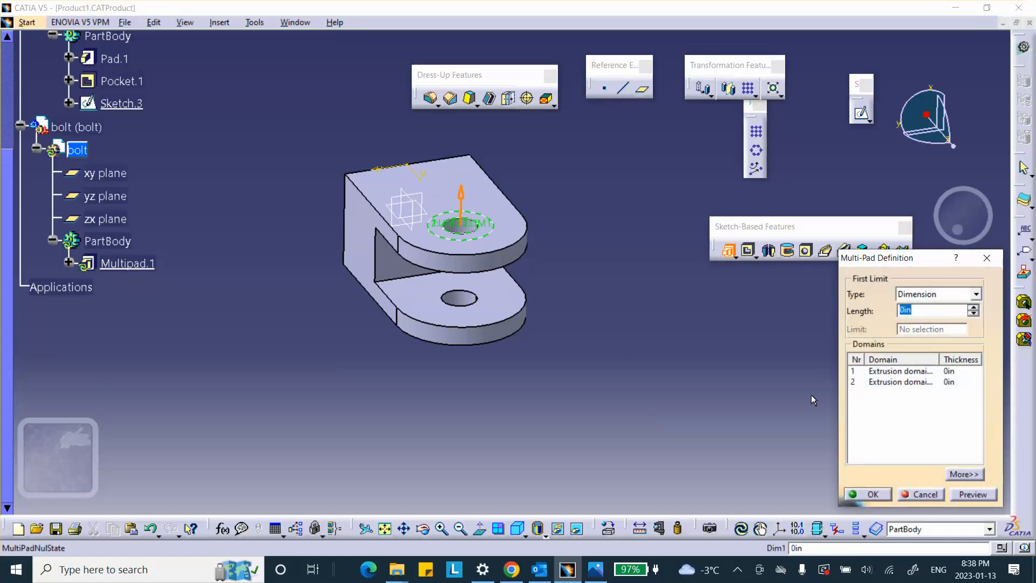
click(882, 373)
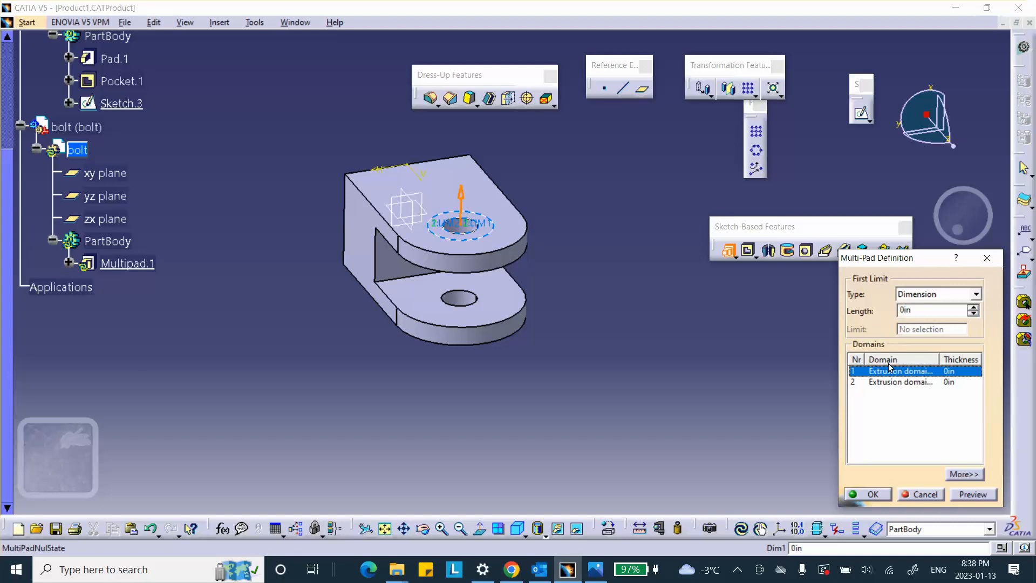
double_click(917, 312)
text(.2)
click(898, 384)
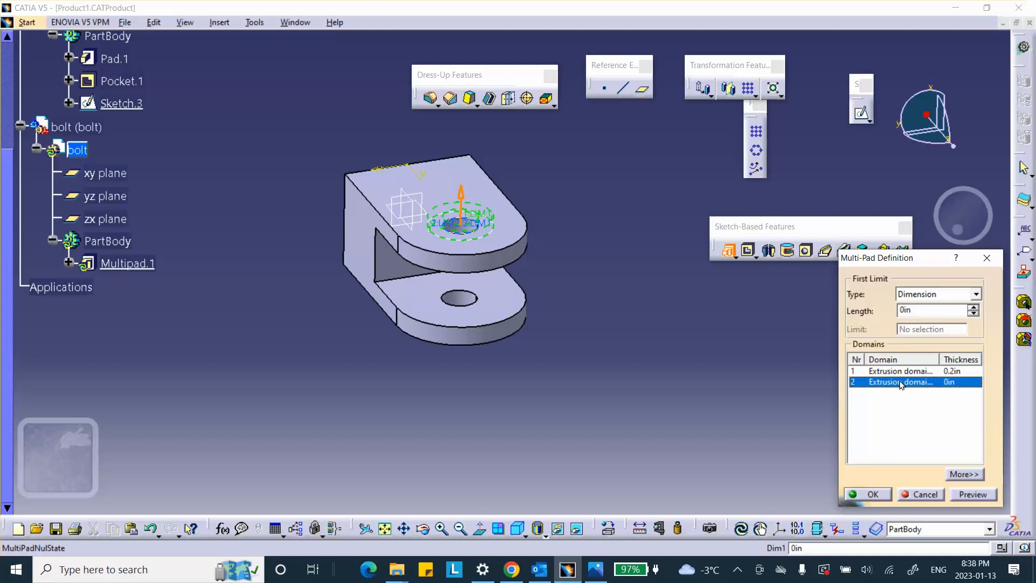
Step: Set the length of the multi-pad's first extrusion domain to 4 in
click(895, 371)
double_click(928, 311)
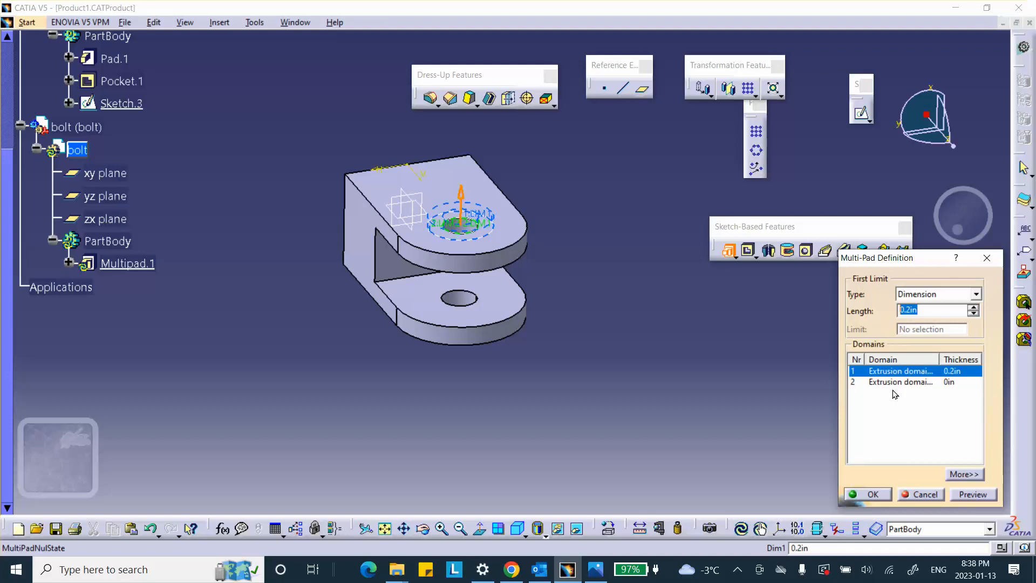
text(4)
click(906, 383)
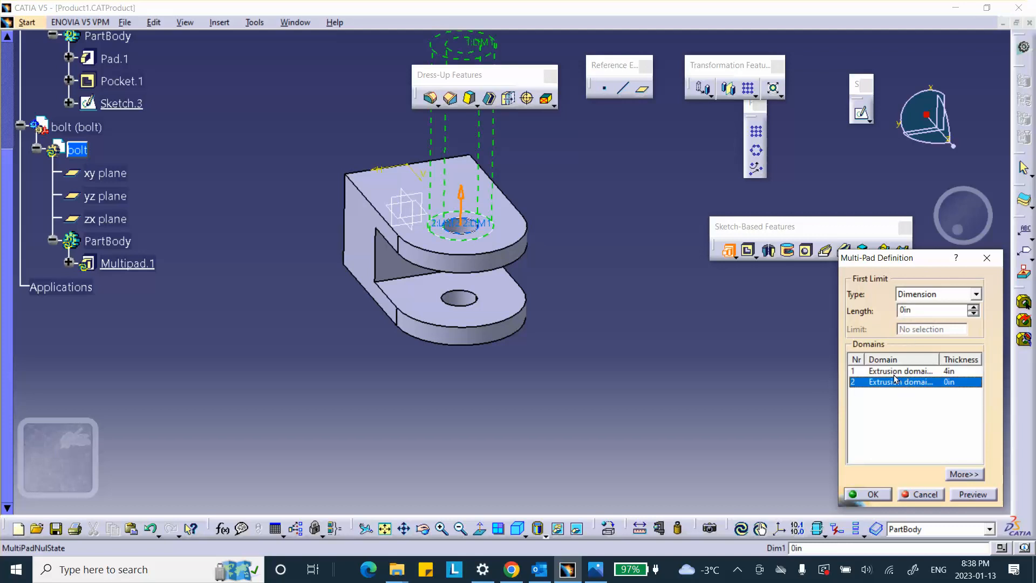
Step: Set the multi-pad's first domain to 0.4 in and its second domain to 4 in, and create the feature
click(895, 372)
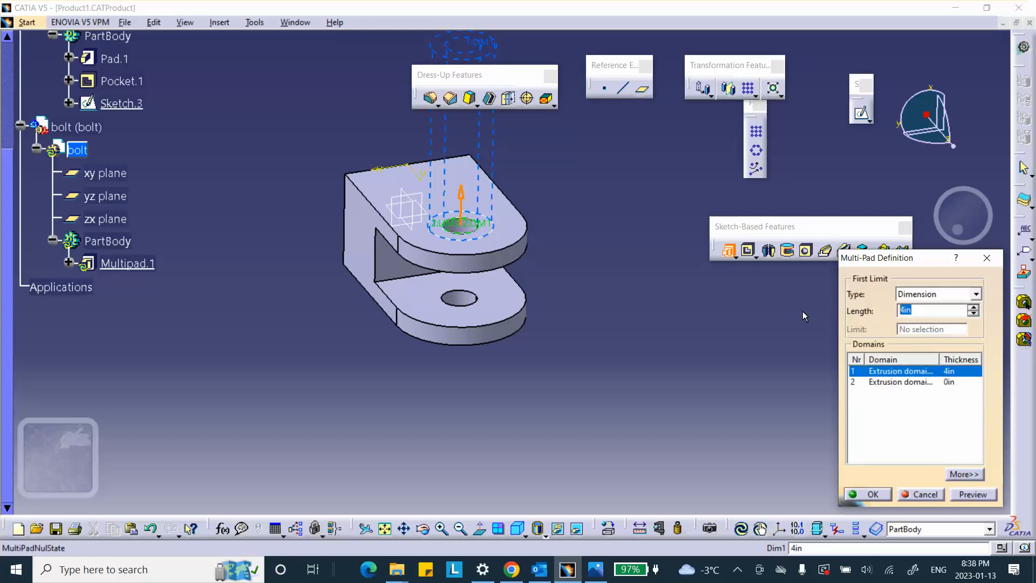
text(.4)
click(872, 383)
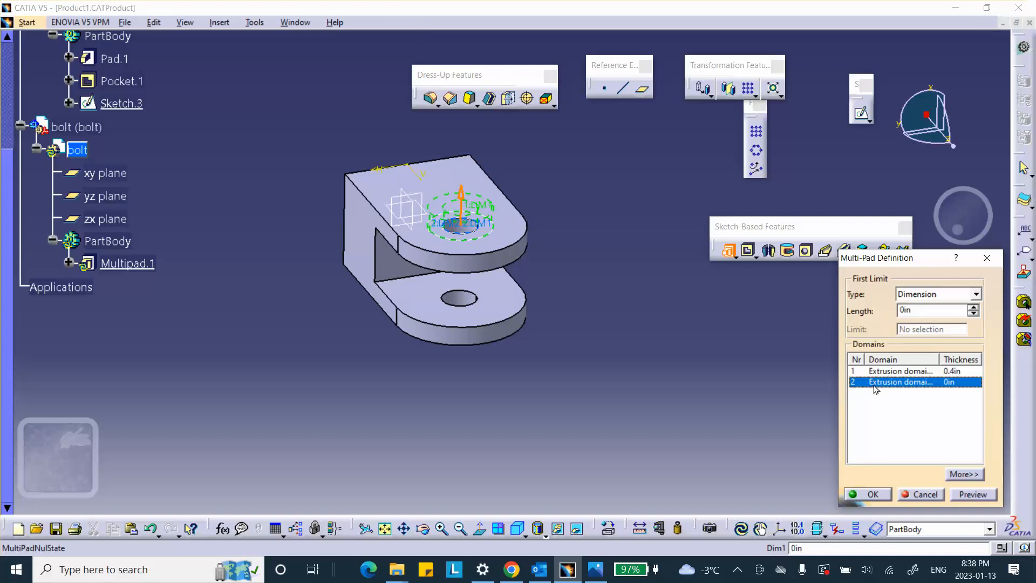
text(4)
click(882, 497)
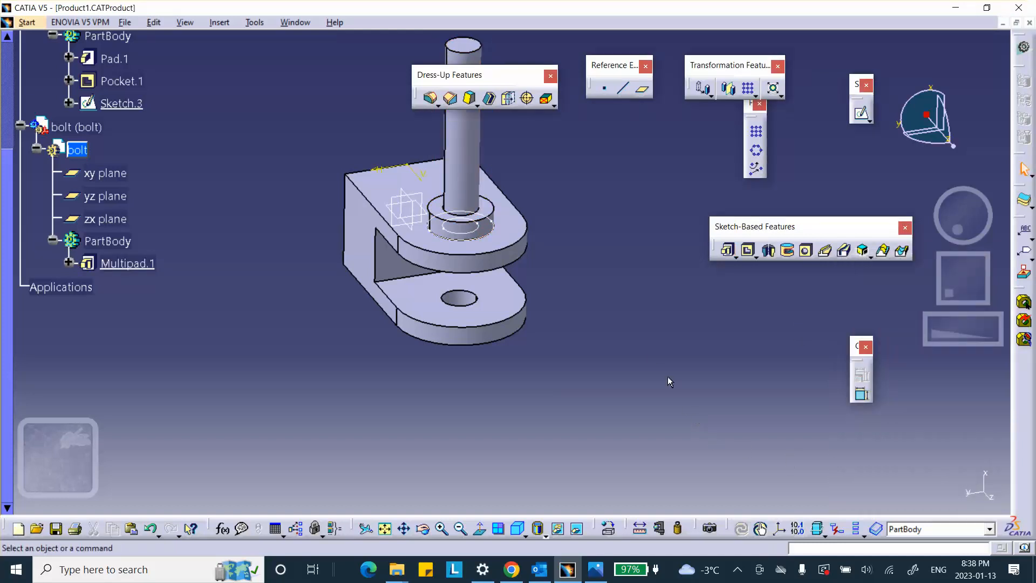
Step: Activate the top-level product and save it, accepting the saving of its other documents
middle_drag(631, 334, 685, 296)
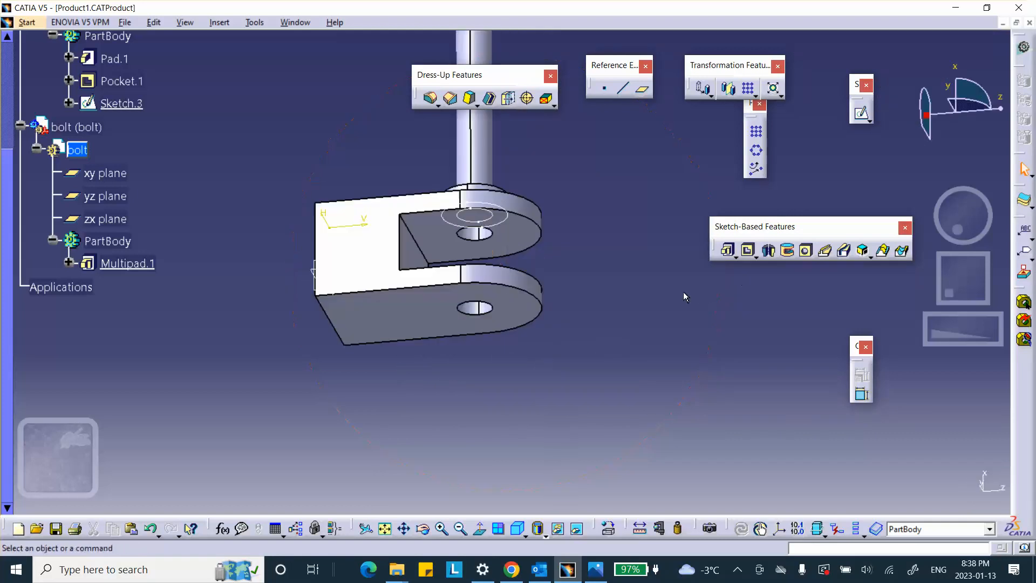
middle_drag(355, 123, 412, 218)
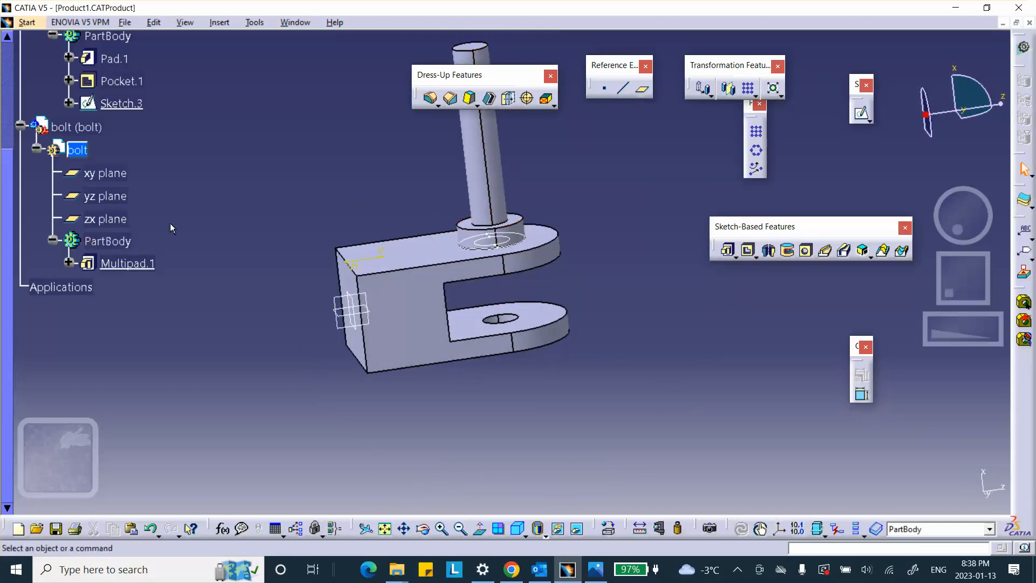
double_click(76, 127)
scroll(216, 172, up, 5)
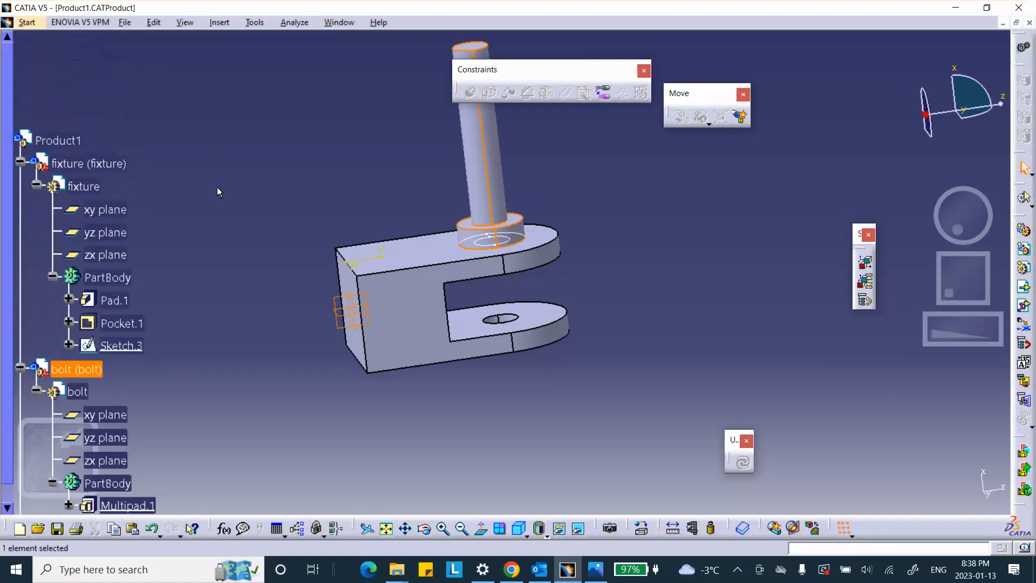
double_click(81, 141)
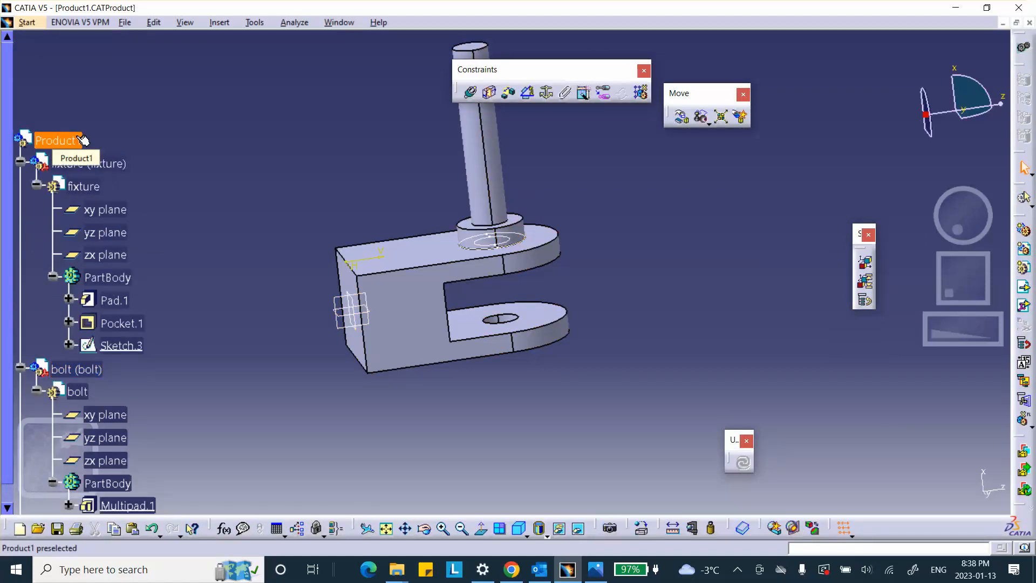
click(59, 529)
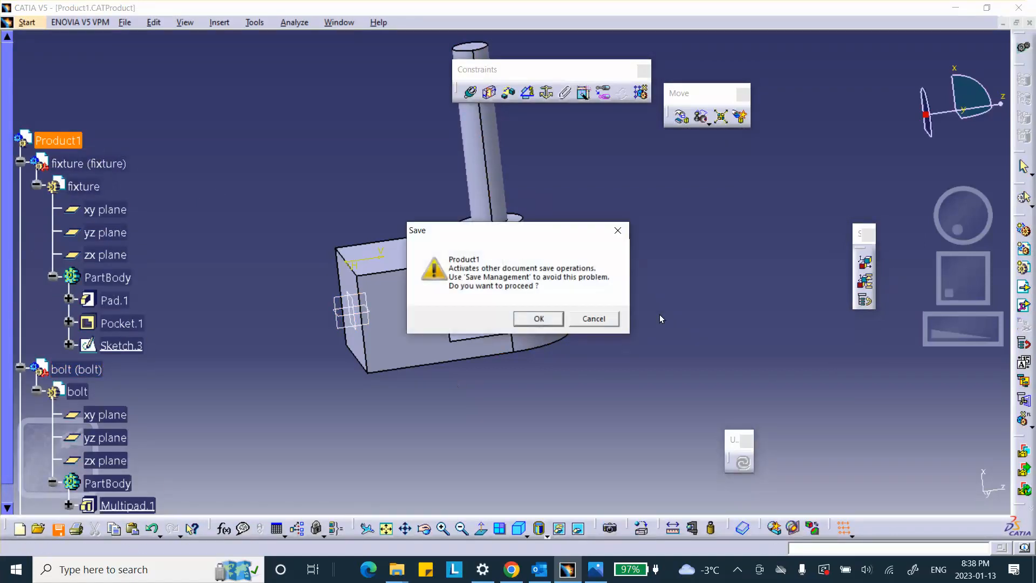
click(535, 320)
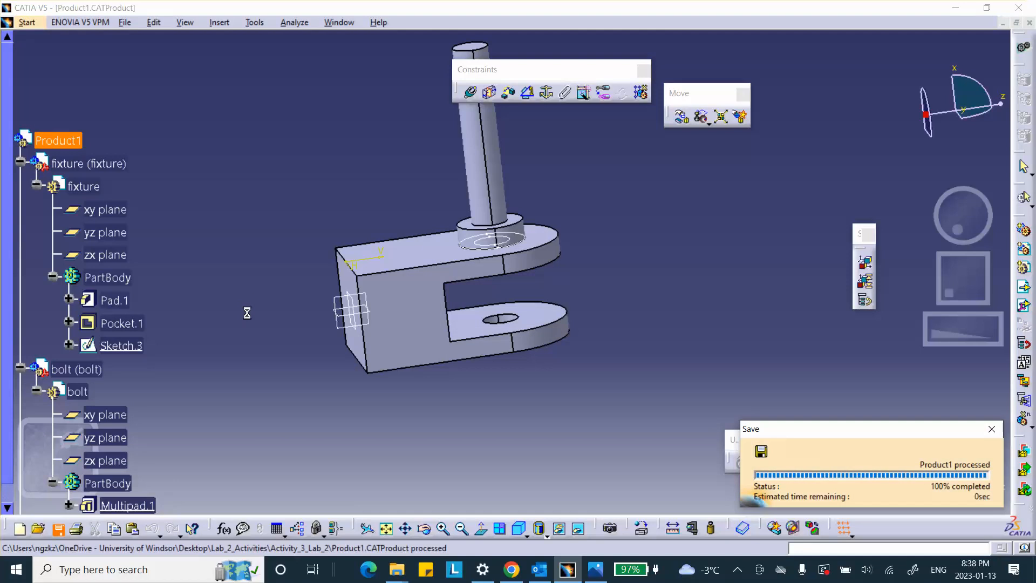
Step: Insert another new part into Product1 using the assembly's origin point
click(219, 23)
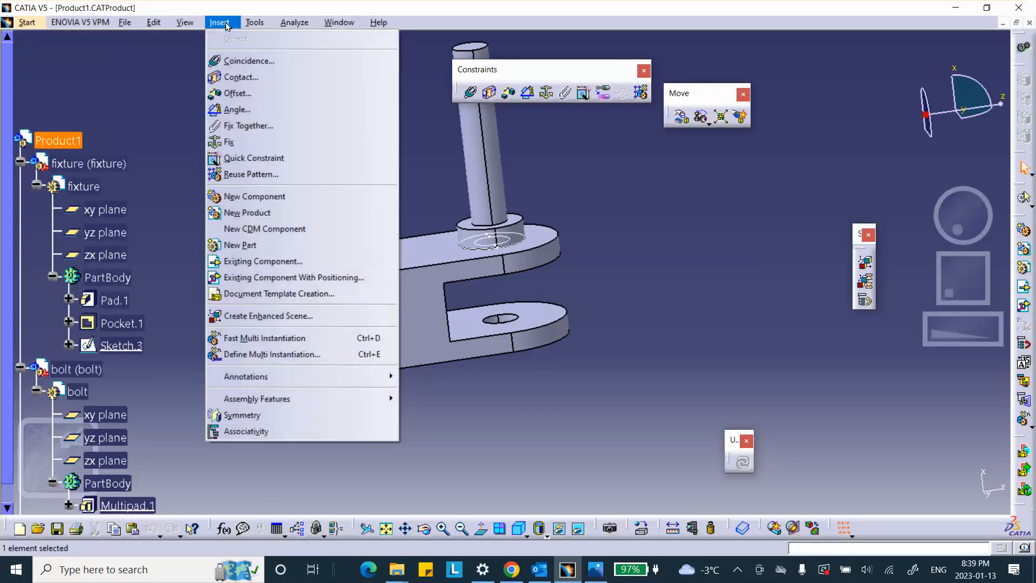
click(251, 245)
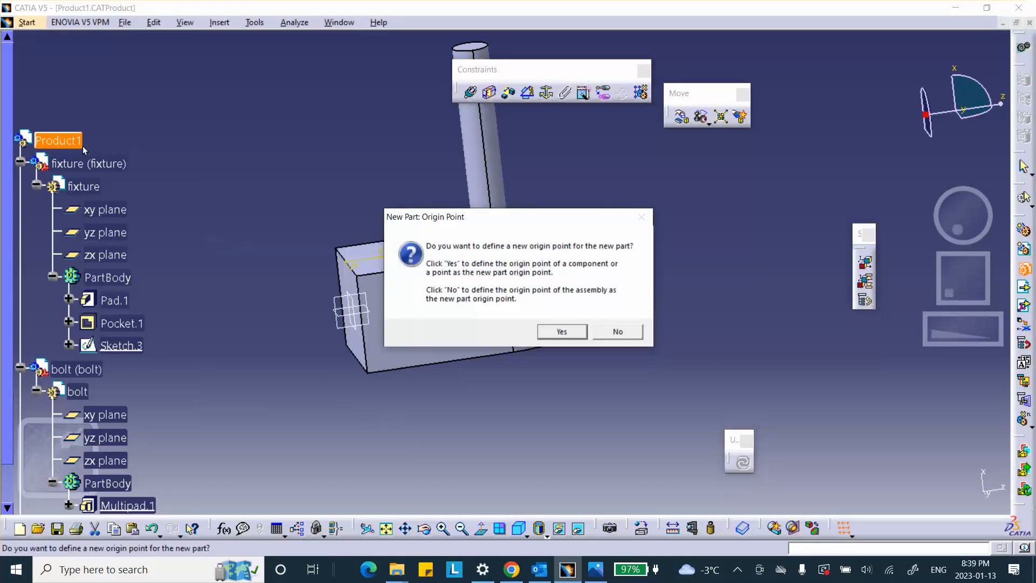
click(622, 331)
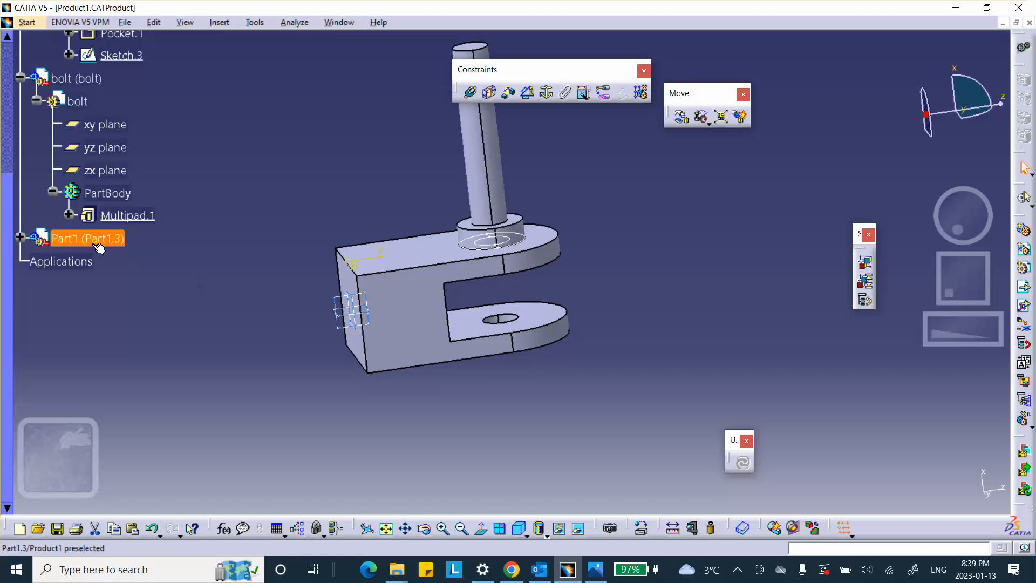
Step: Rename the newly inserted part, setting both its part number and its instance name to nut
right_click(84, 243)
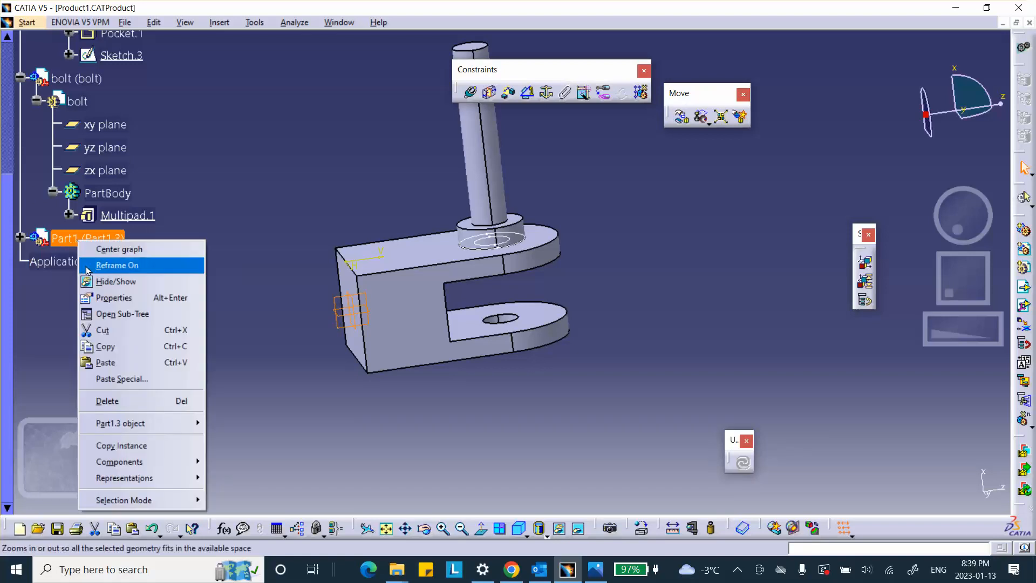
click(113, 297)
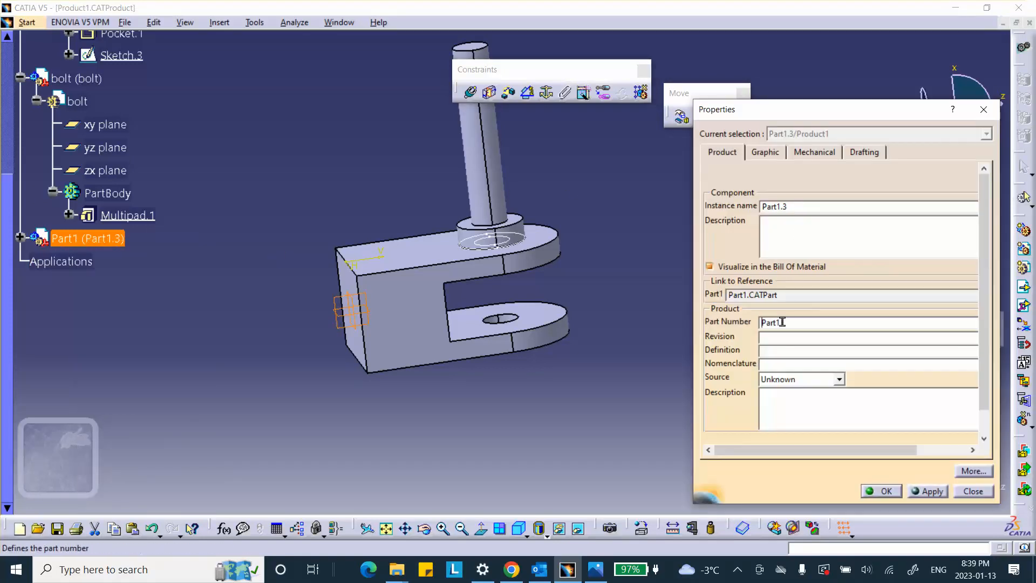
drag(783, 322, 683, 333)
text(nut)
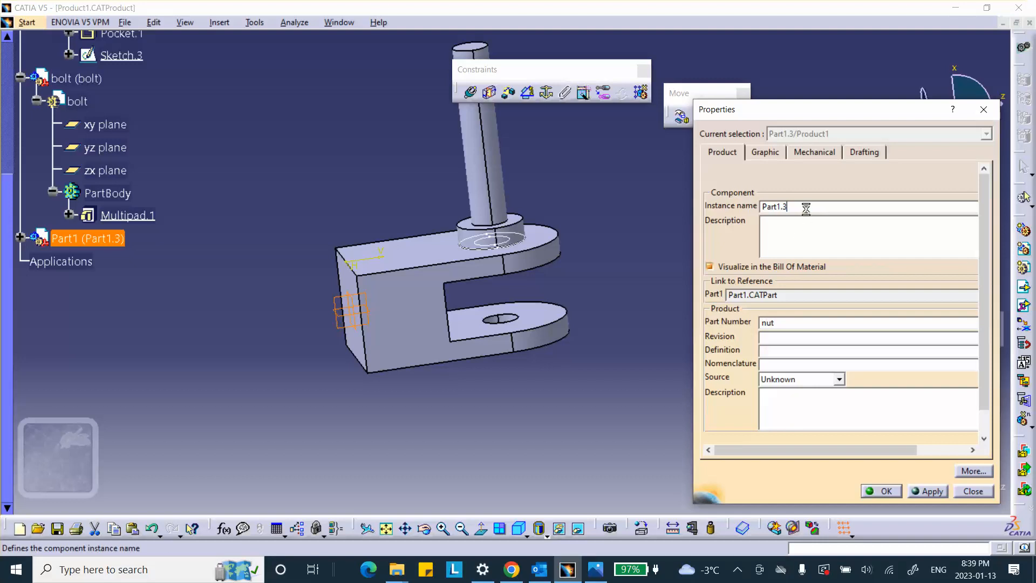
drag(802, 207, 679, 202)
text(nut)
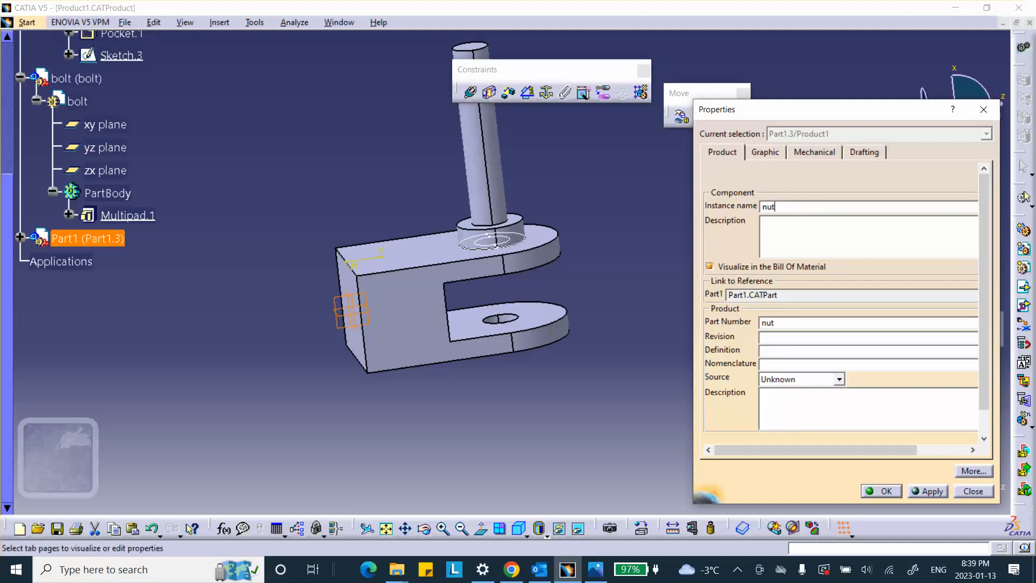
click(884, 490)
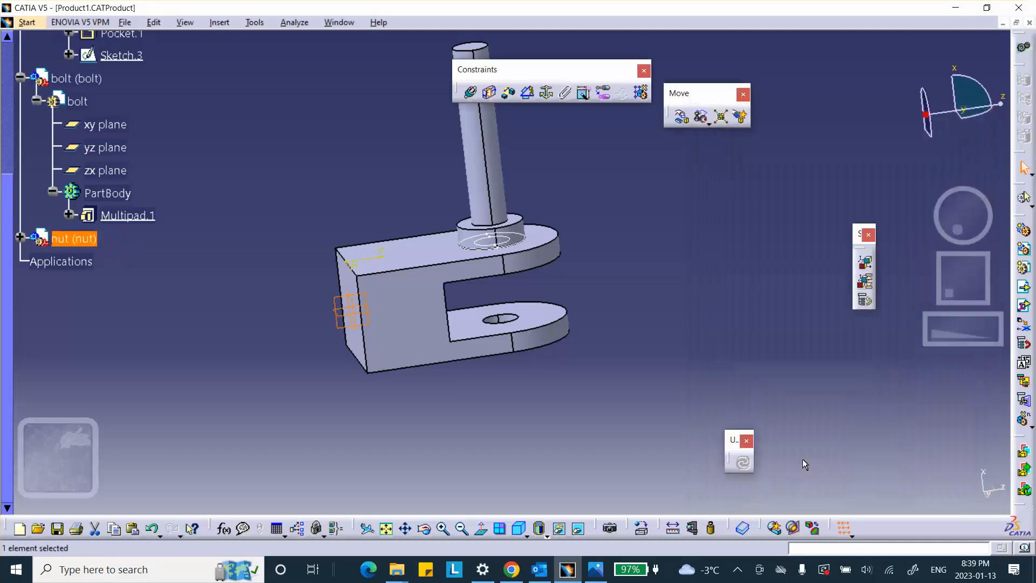
Step: Activate the nut part for editing and start a sketch on the fixture's outer lug face opposite the bolt
click(20, 238)
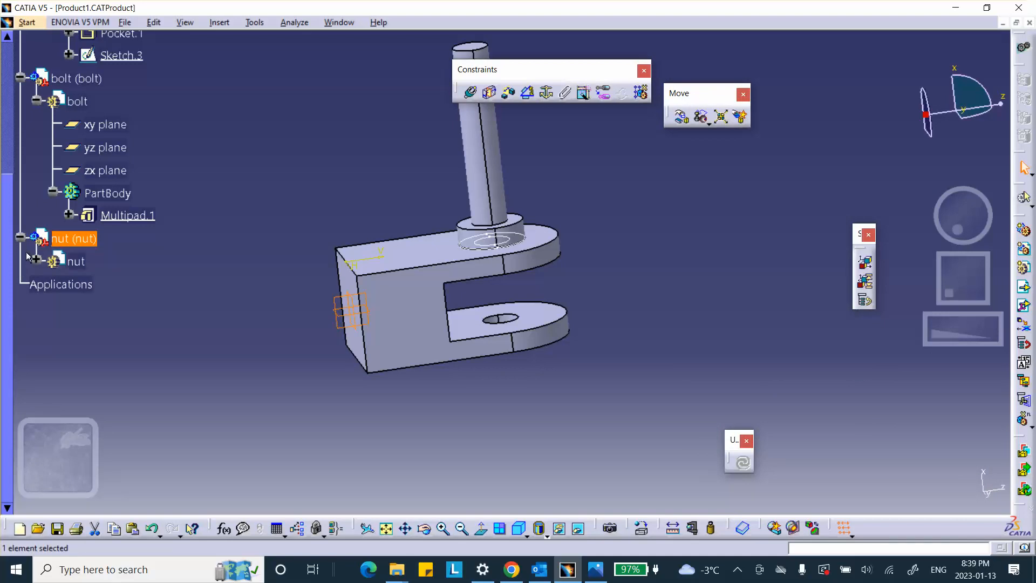
double_click(75, 261)
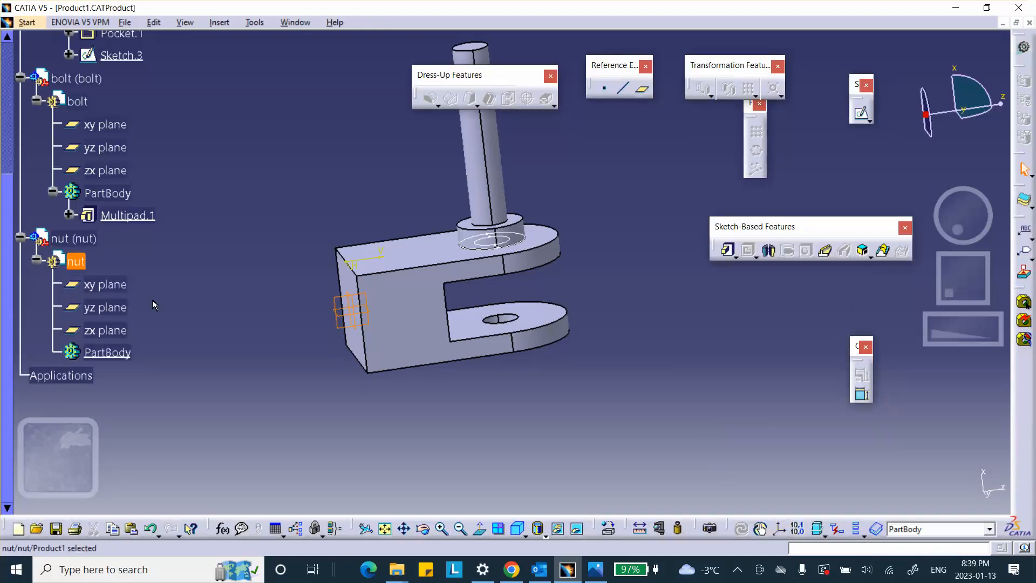
middle_drag(653, 400, 476, 272)
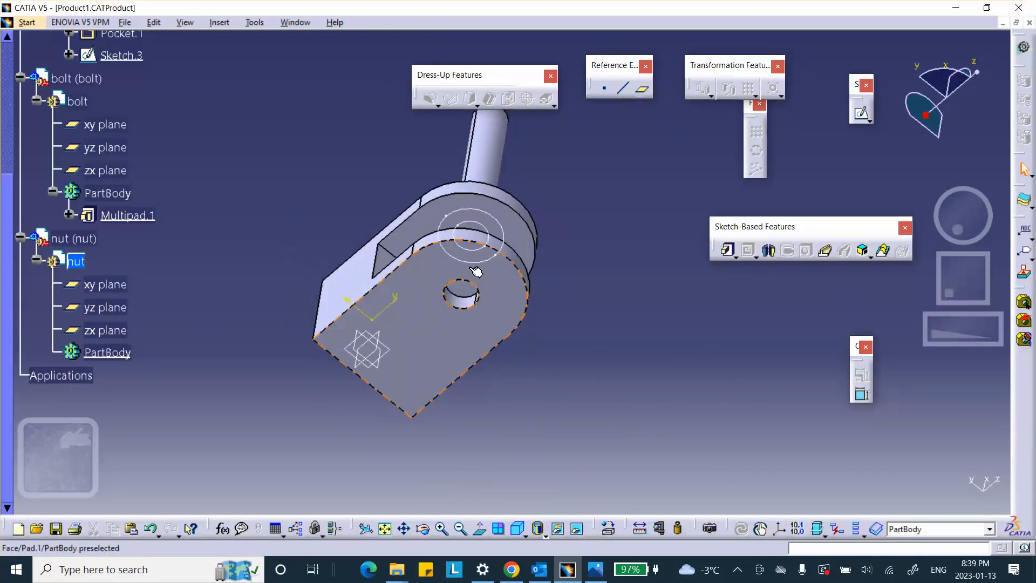
click(499, 286)
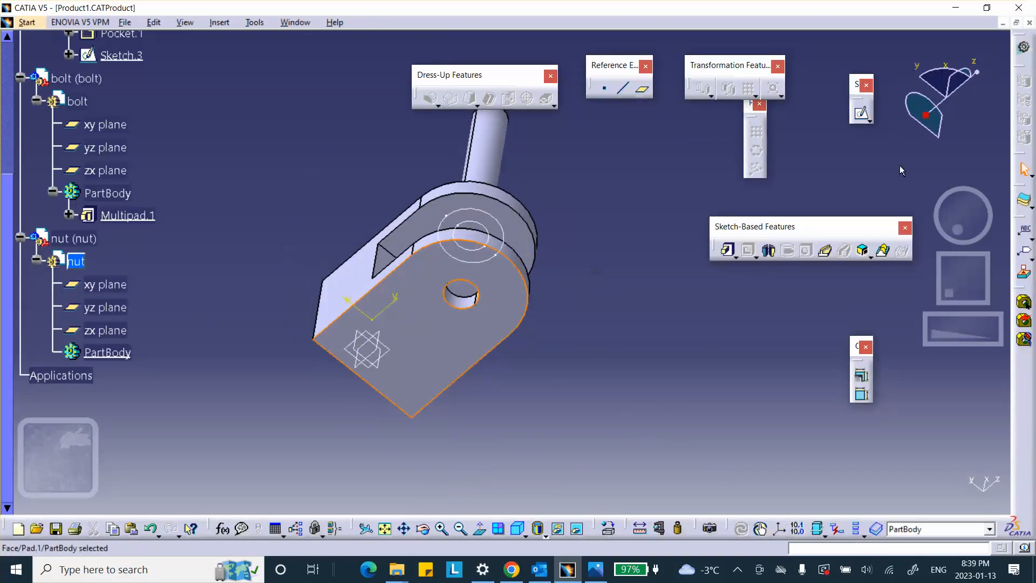
click(862, 116)
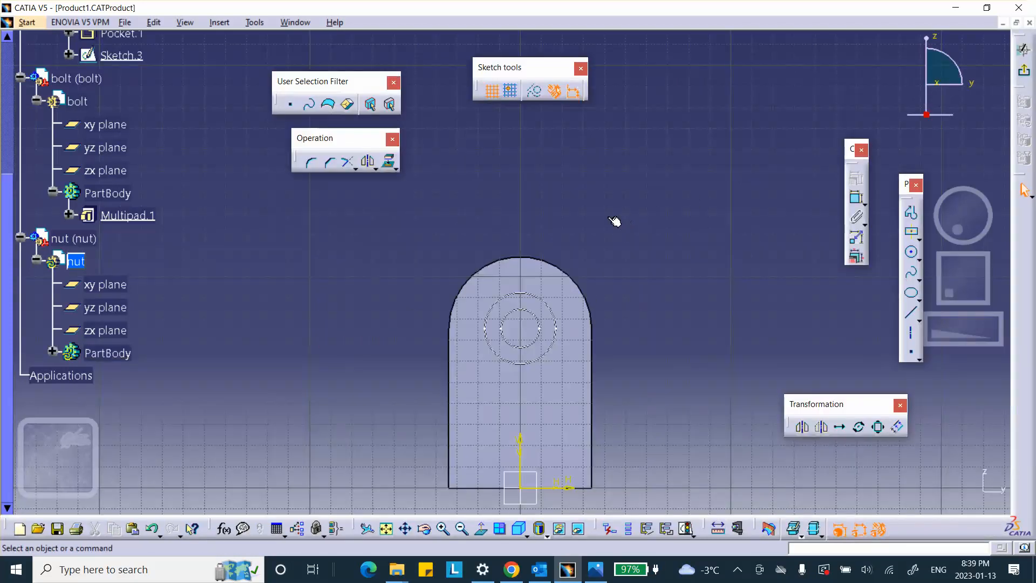
Step: Project the circular edge of the fixture's bolt hole onto the nut's sketch plane
mouse_move(614, 182)
middle_down()
mouse_move(560, 327)
mouse_move(623, 189)
mouse_move(613, 202)
mouse_move(634, 226)
mouse_move(620, 213)
middle_up()
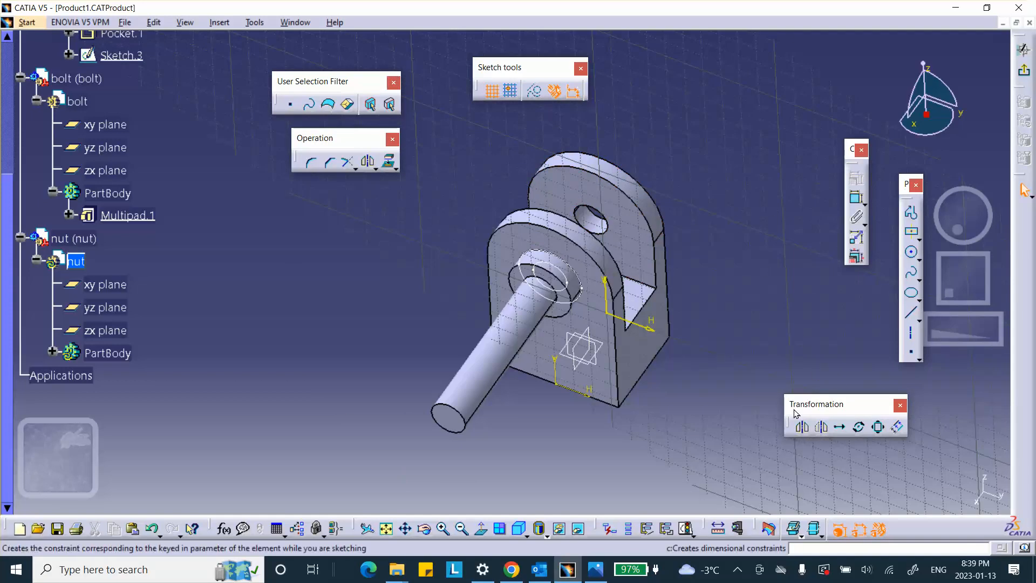
click(388, 169)
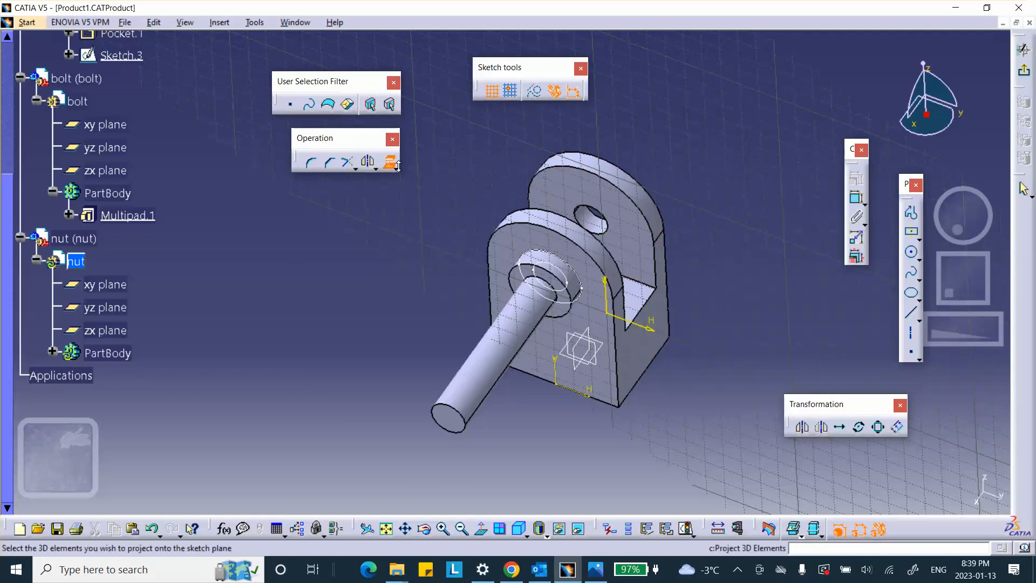
click(613, 226)
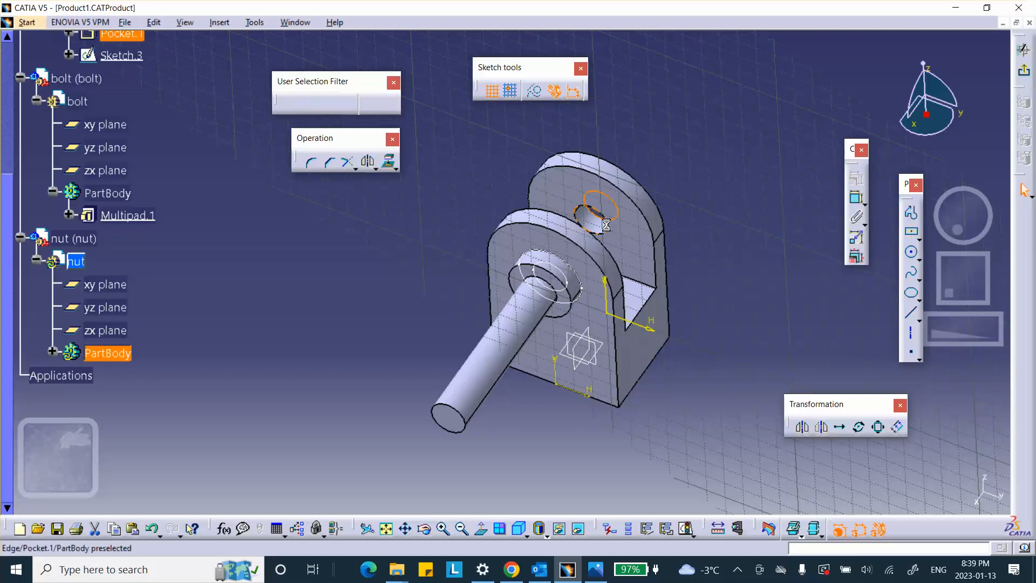
mouse_move(615, 226)
middle_down()
mouse_move(684, 213)
mouse_move(426, 367)
mouse_move(642, 222)
middle_up()
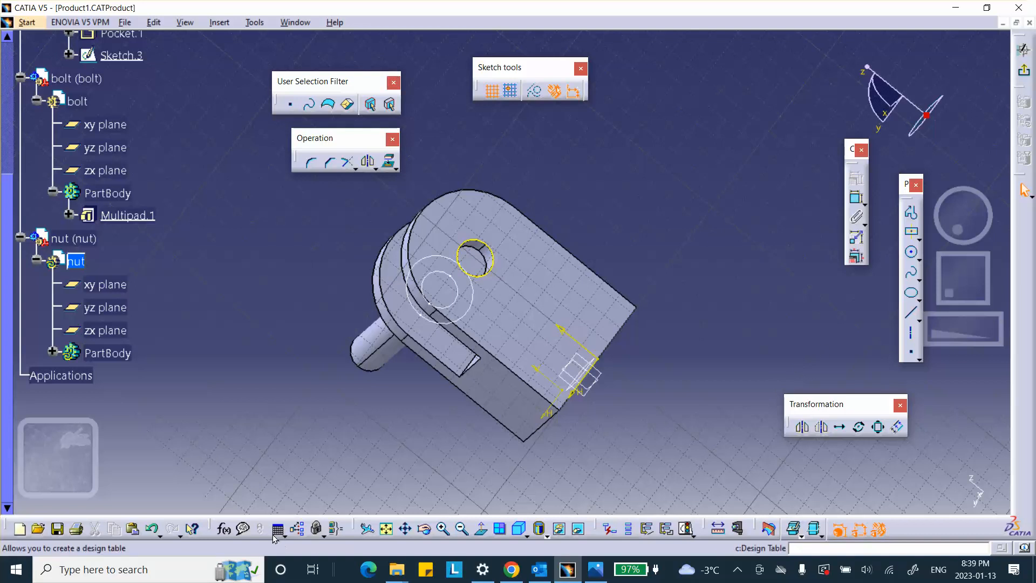
Step: Sketch a circle of about 0.513 in radius centred on the projected hole edge and exit the sketch
click(478, 536)
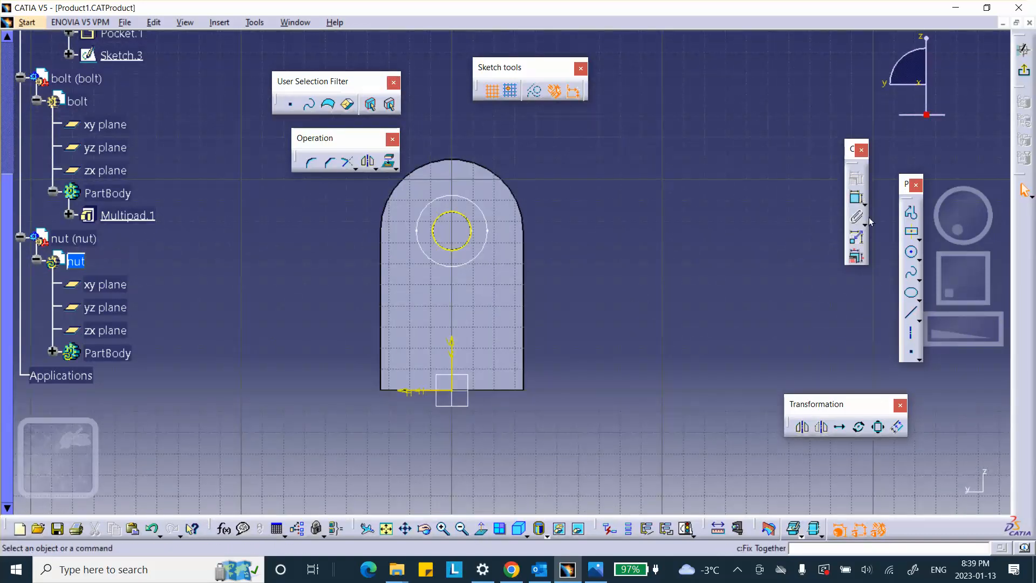
click(911, 252)
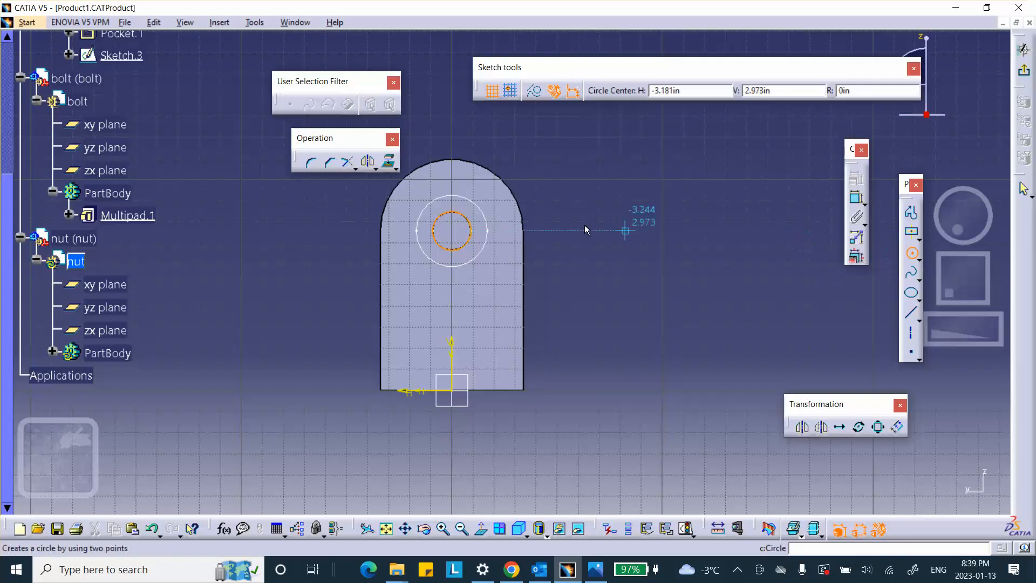
click(457, 234)
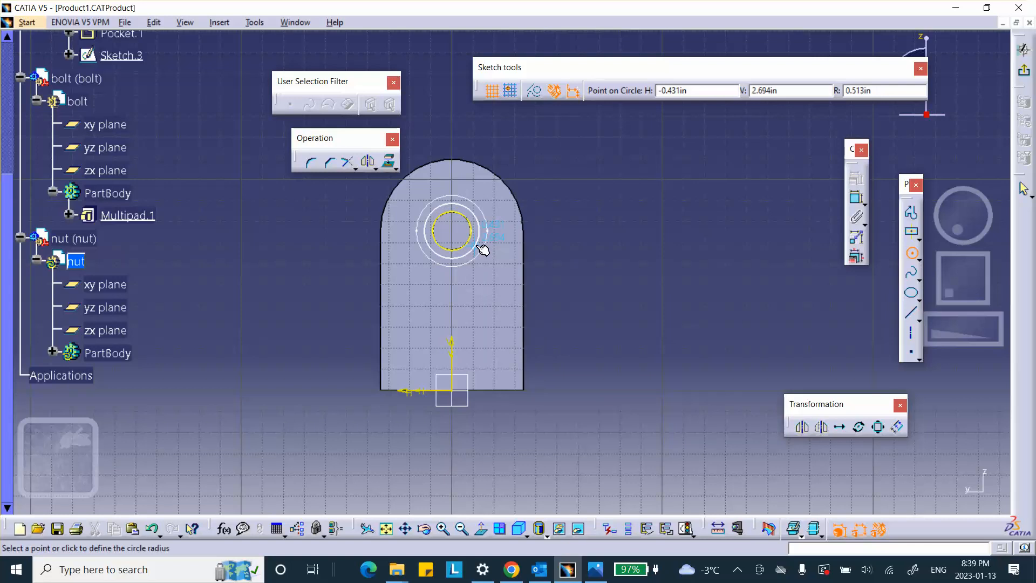
click(483, 249)
click(1024, 49)
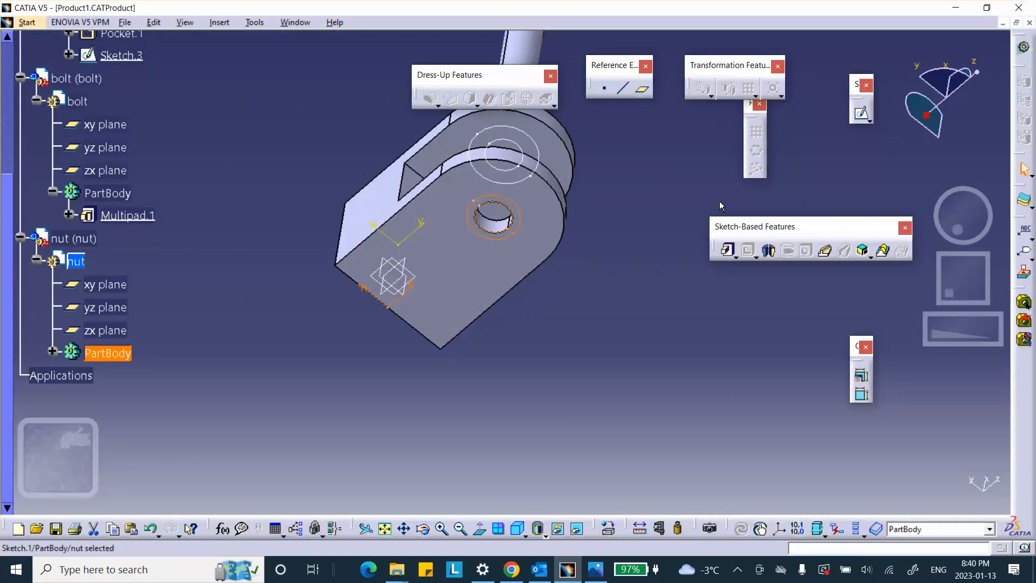
Step: Pad the nut's ring profile 0.4 in with the direction reversed so it extends outward from the lug face
click(727, 250)
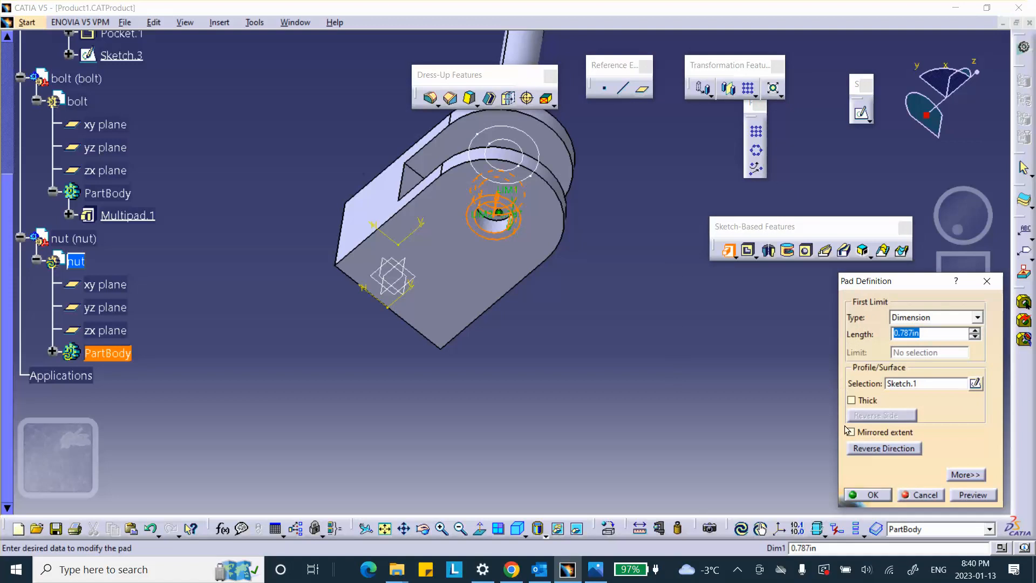
click(873, 448)
middle_drag(666, 304, 478, 364)
double_click(928, 333)
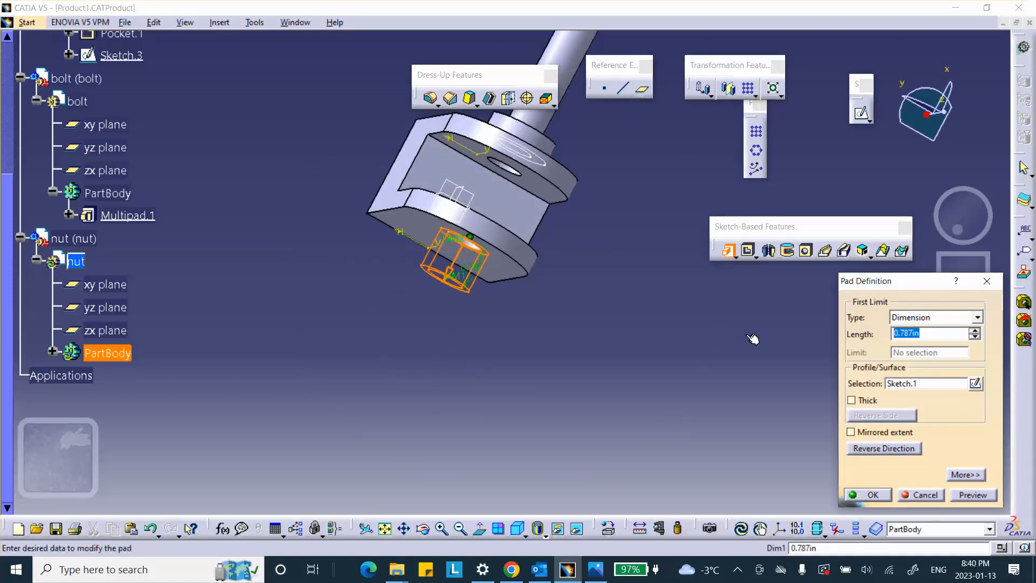
text(.4)
click(966, 497)
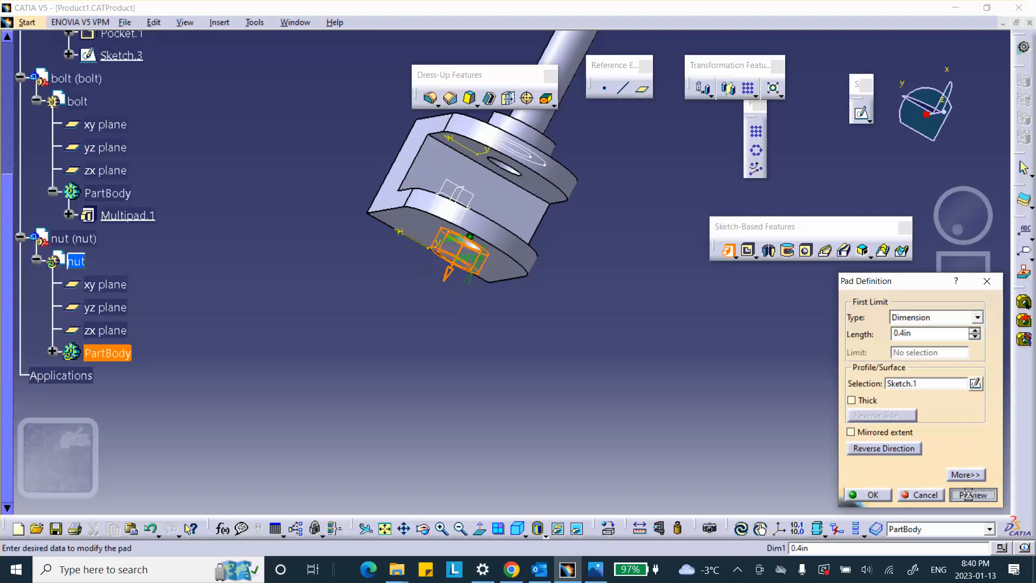
click(862, 496)
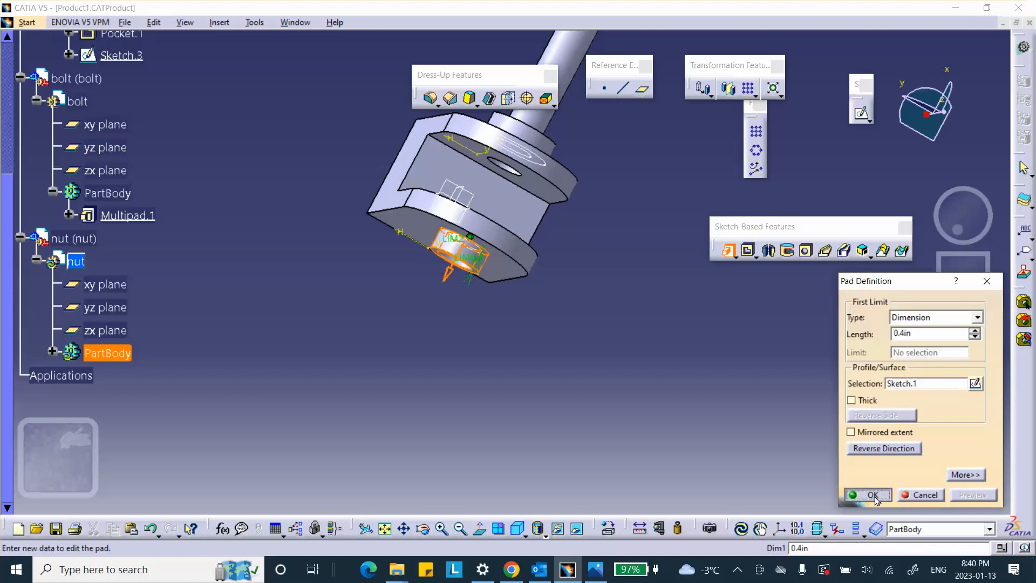
middle_drag(517, 324, 518, 345)
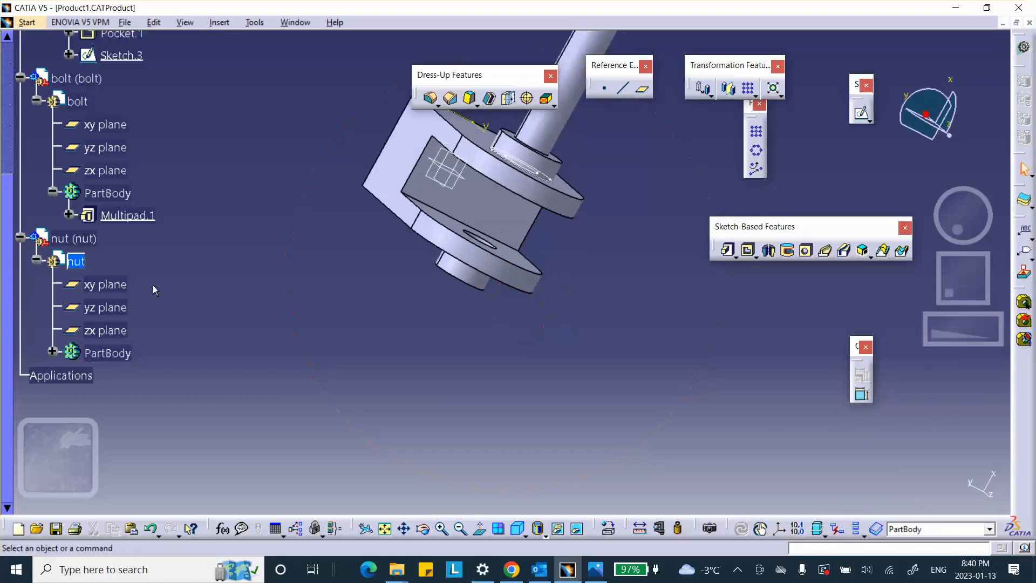
right_click(85, 263)
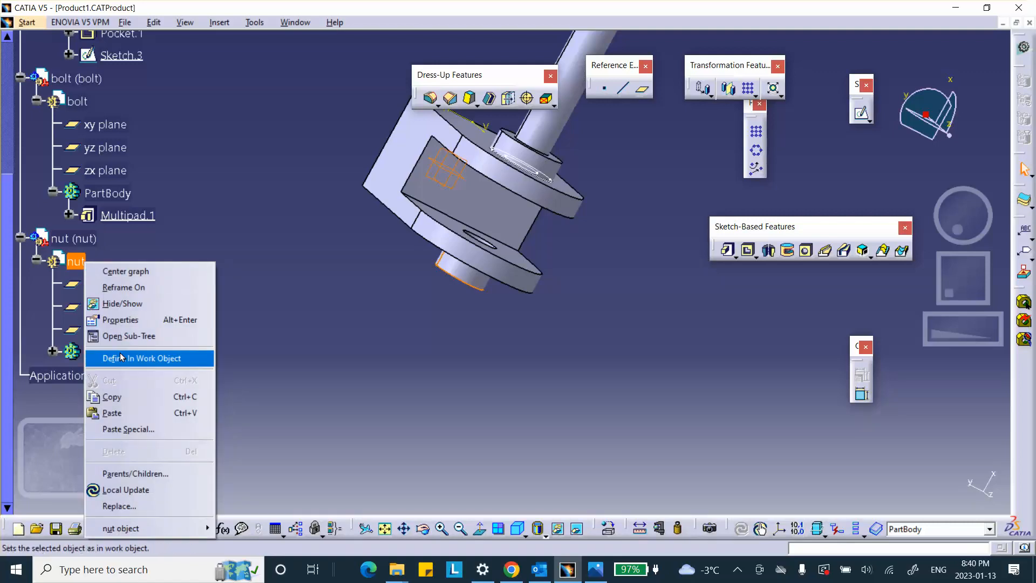
click(121, 319)
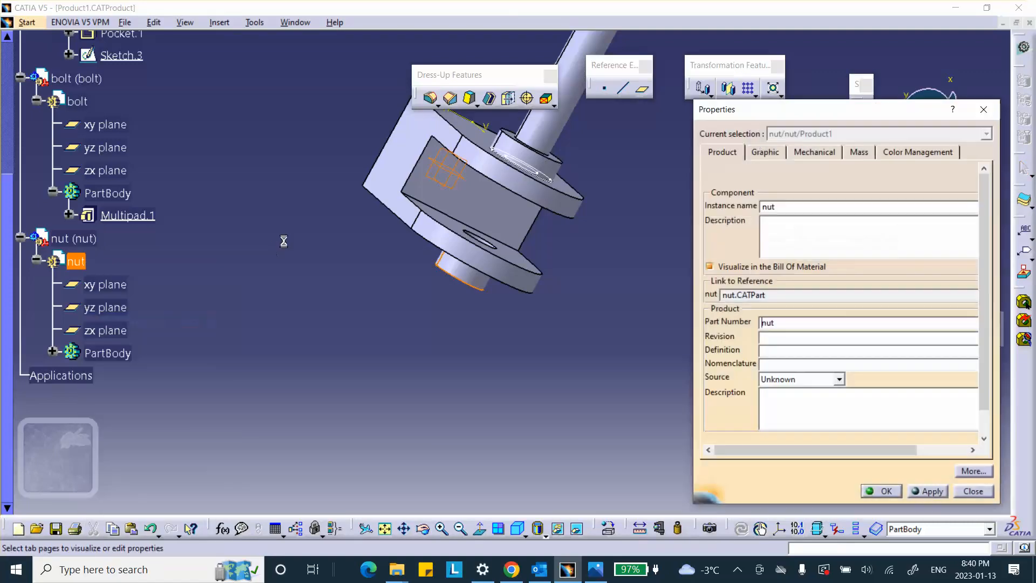
click(766, 152)
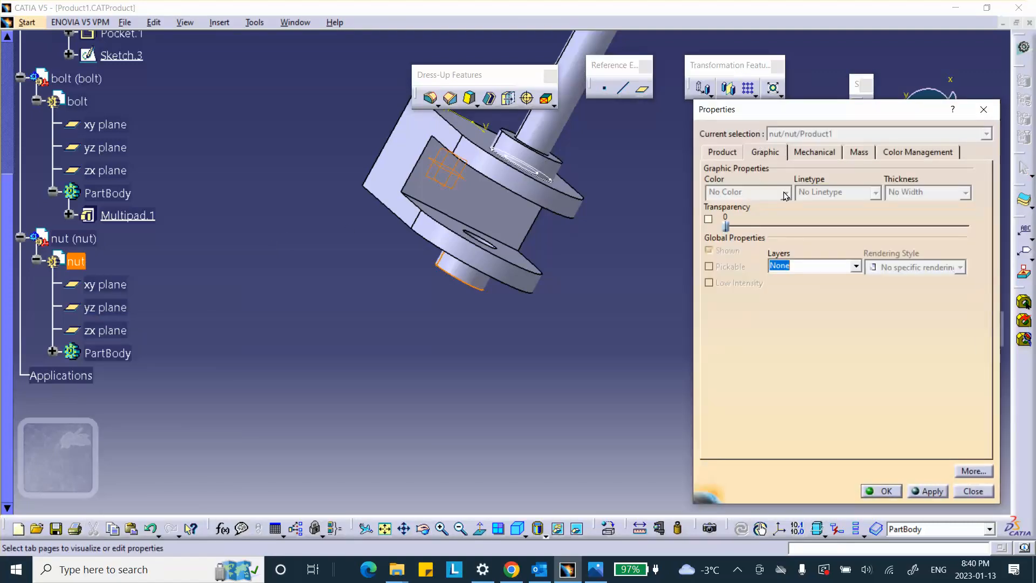
click(978, 490)
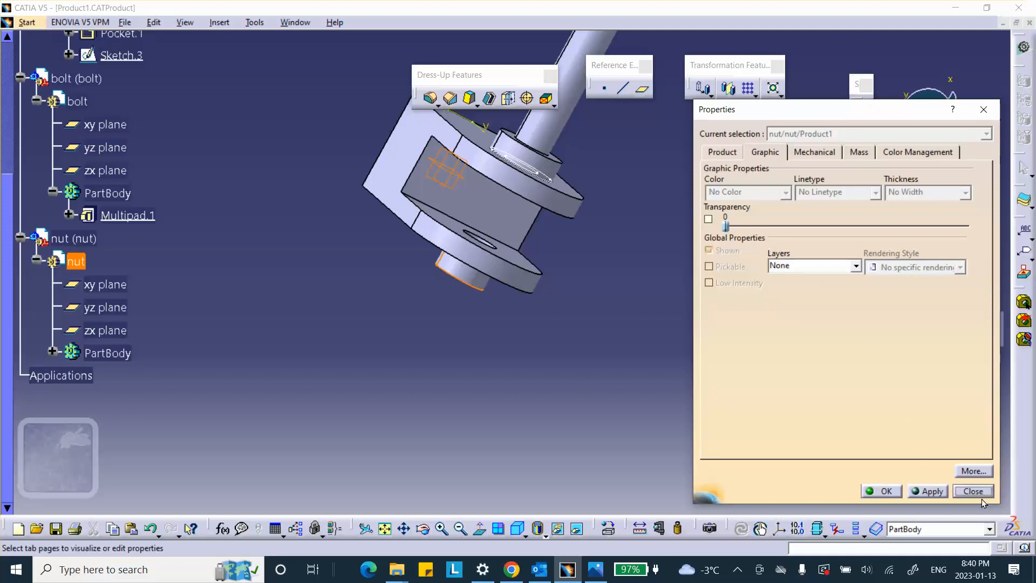
Step: Set the nut component's graphic color to orange
right_click(88, 239)
click(111, 292)
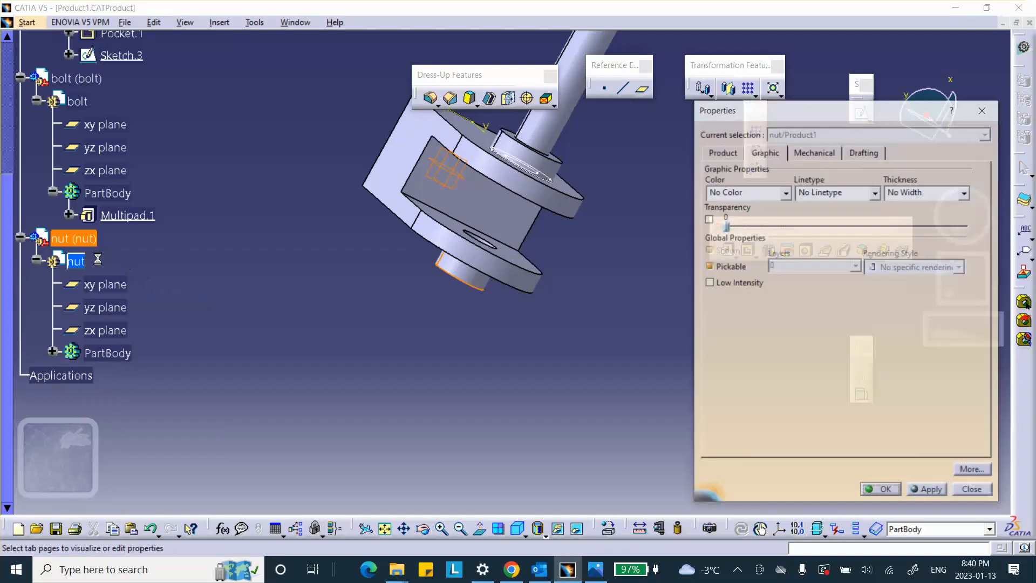
click(785, 193)
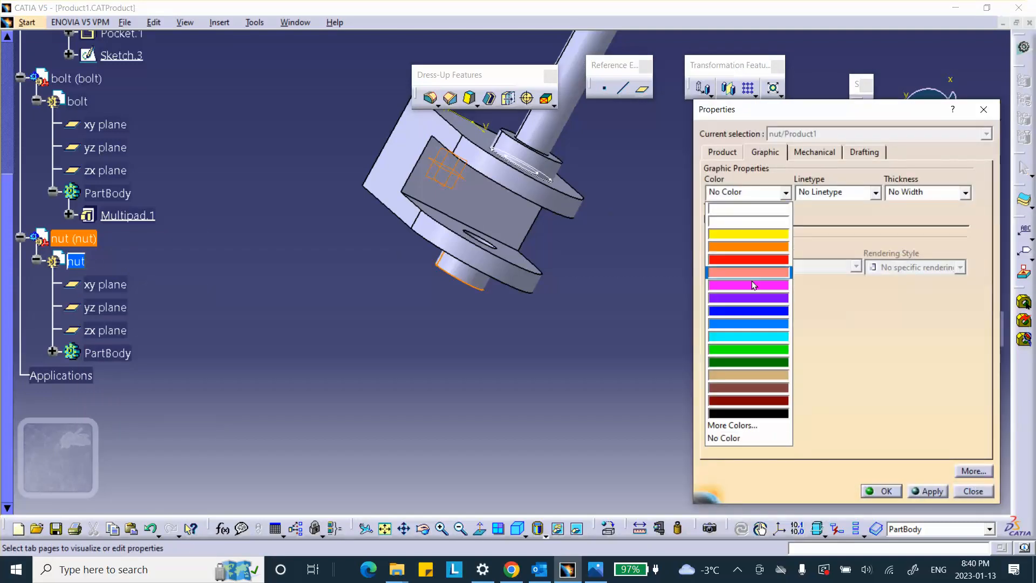
click(745, 248)
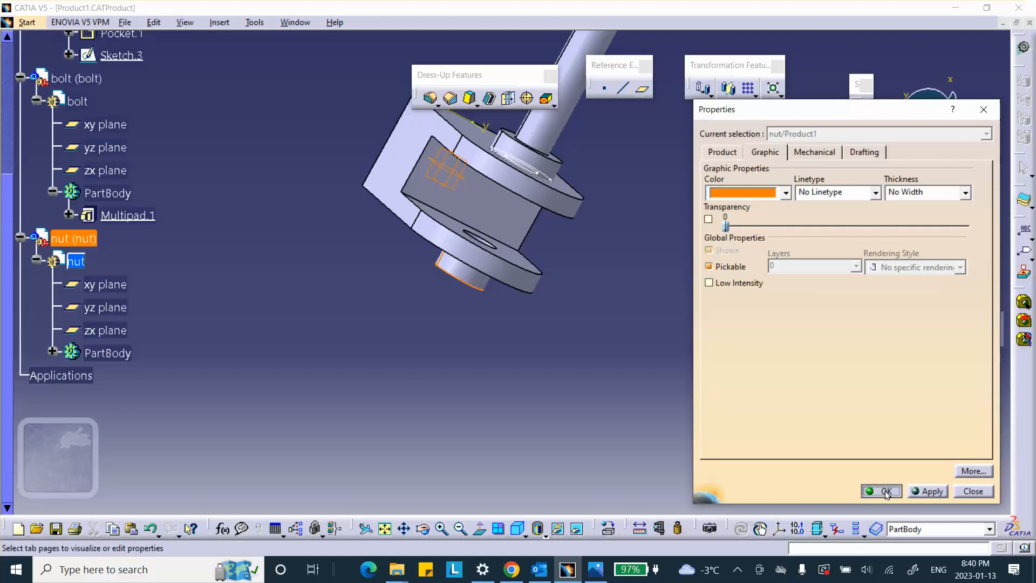
click(886, 495)
click(346, 310)
Step: Set the bolt component's graphic color to cyan
middle_drag(336, 271, 330, 396)
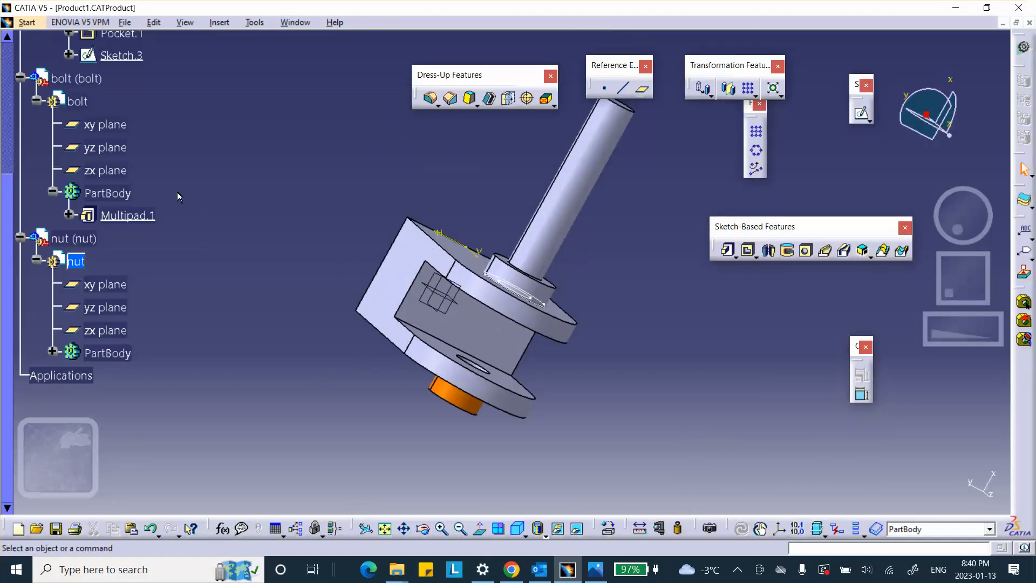
click(80, 78)
right_click(83, 78)
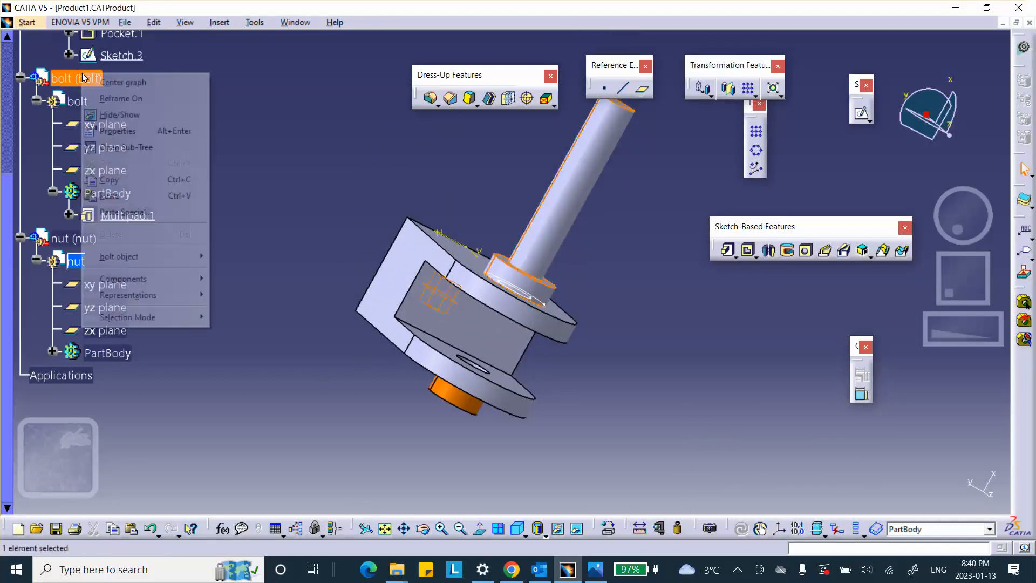
click(121, 131)
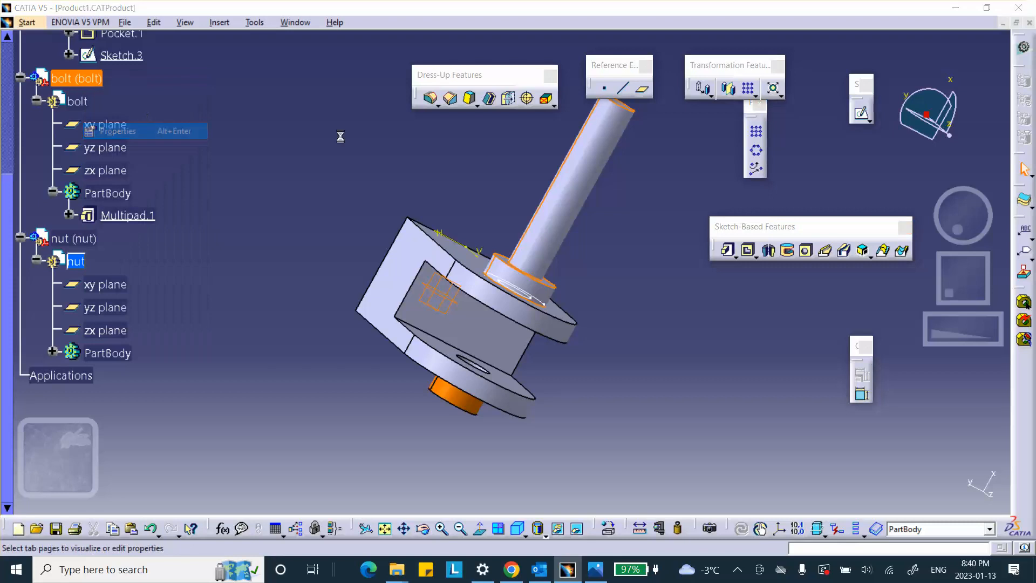
click(786, 193)
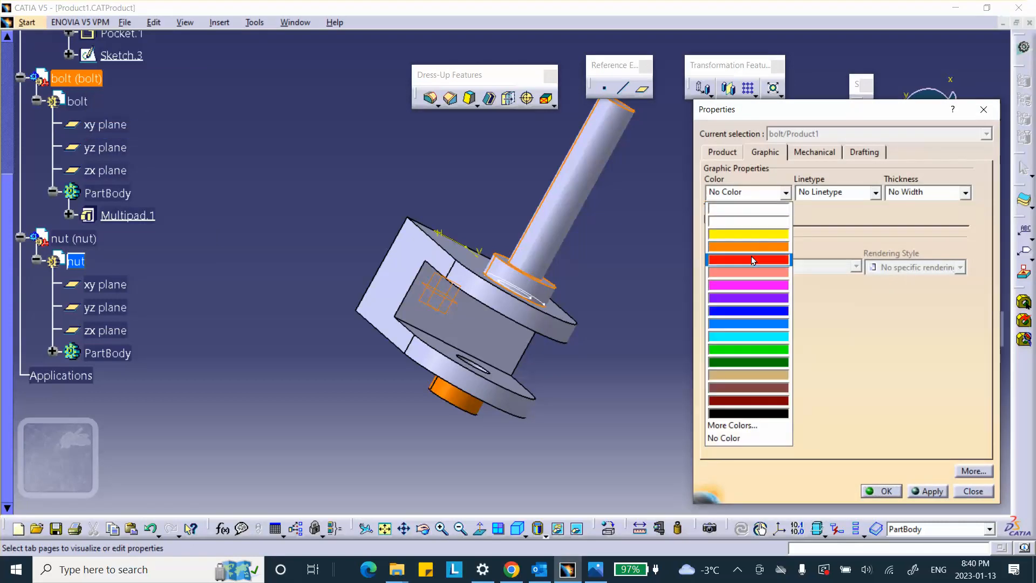
click(750, 336)
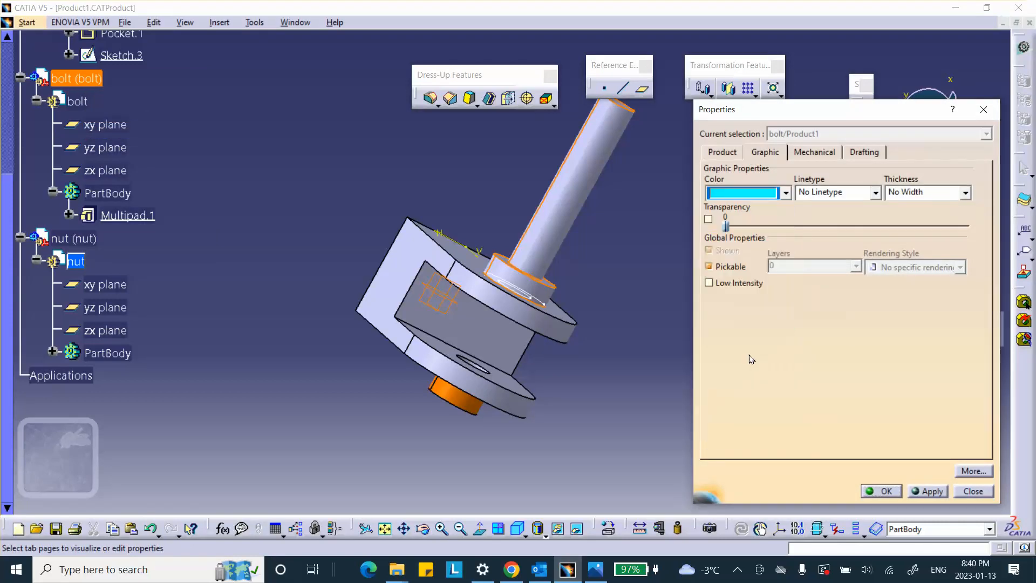
click(885, 491)
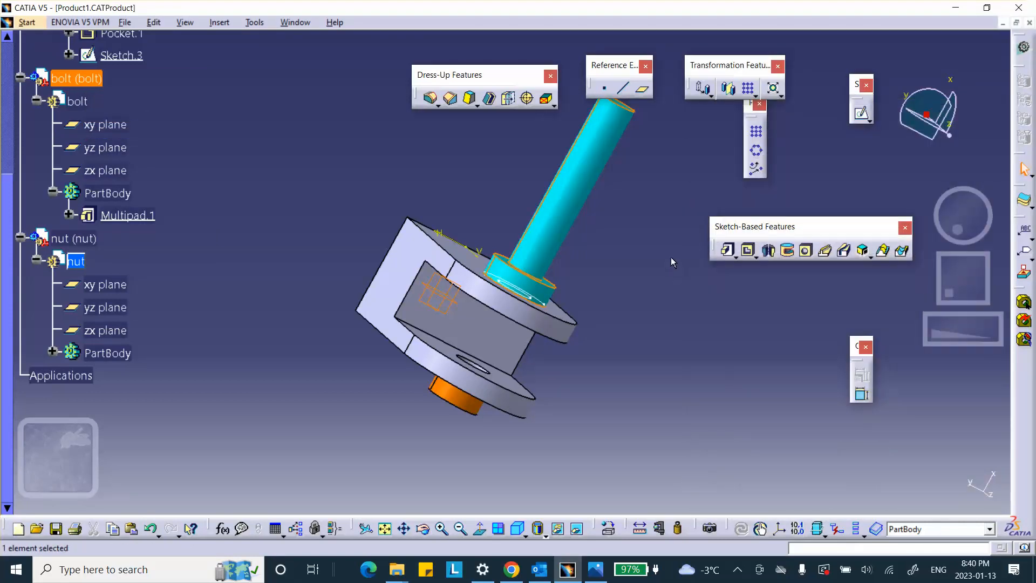
Step: Make the top-level Product1 assembly active and save it together with its linked part documents
middle_drag(671, 257, 587, 242)
scroll(277, 190, up, 4)
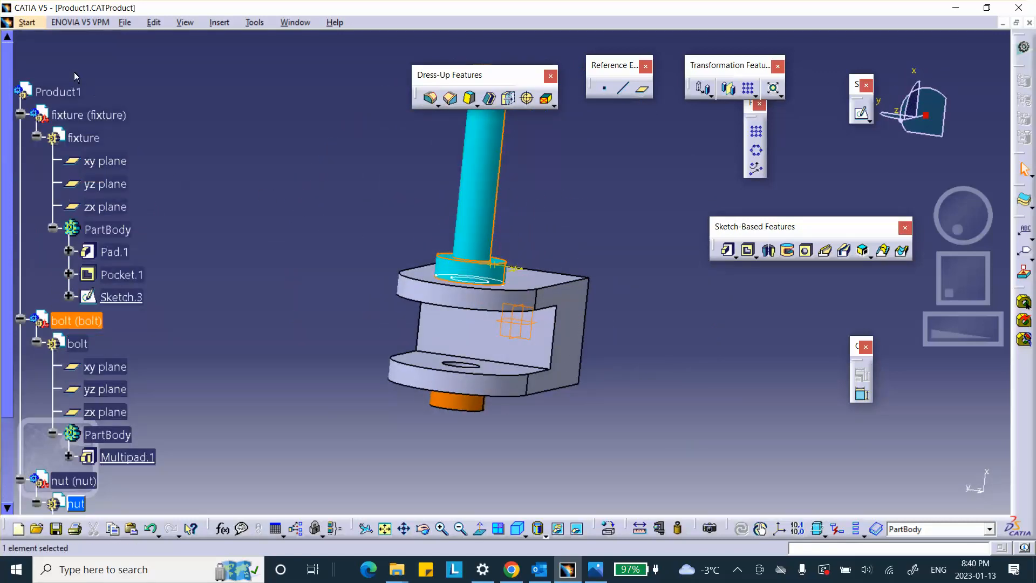
double_click(75, 91)
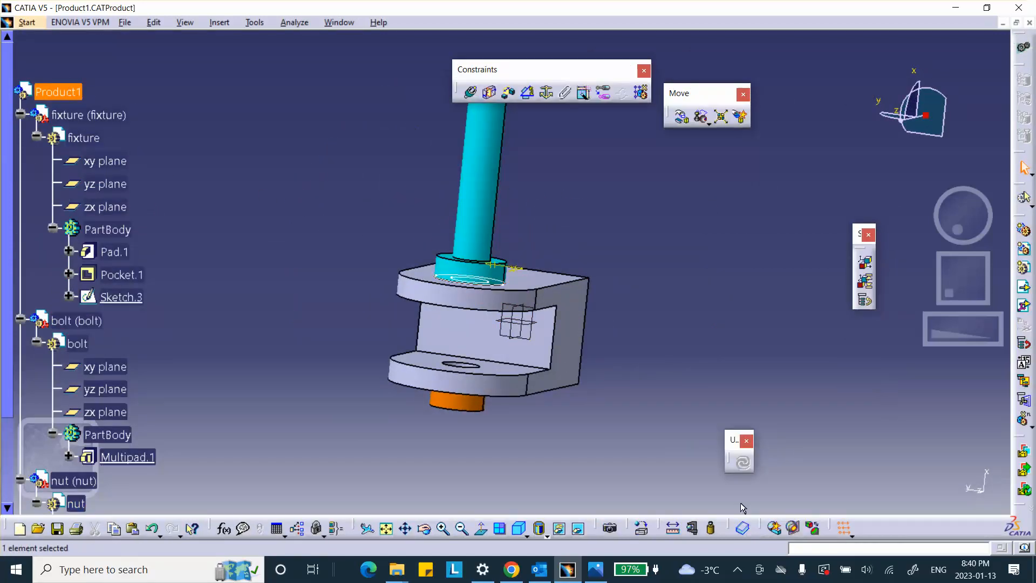
click(57, 528)
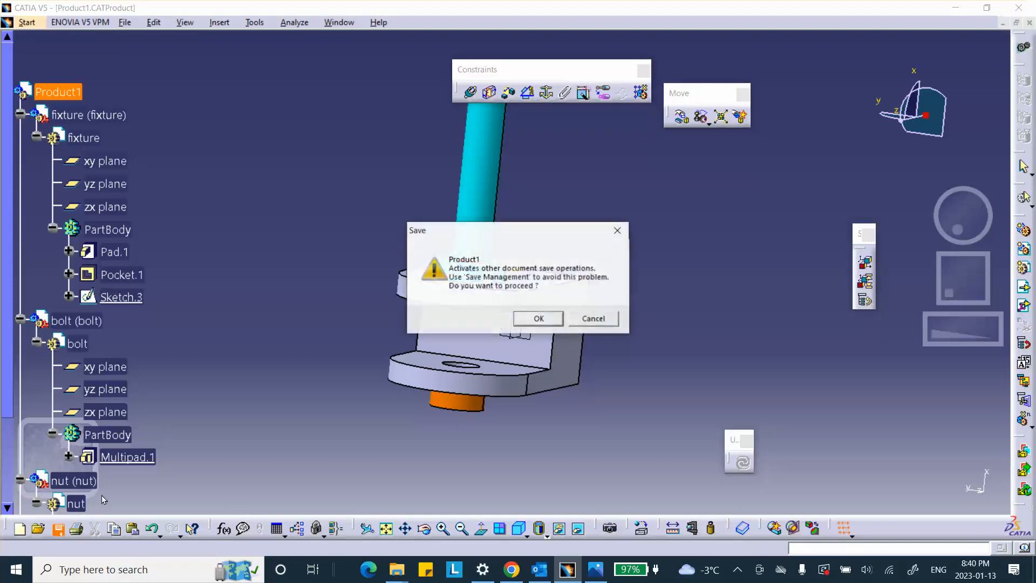
click(538, 319)
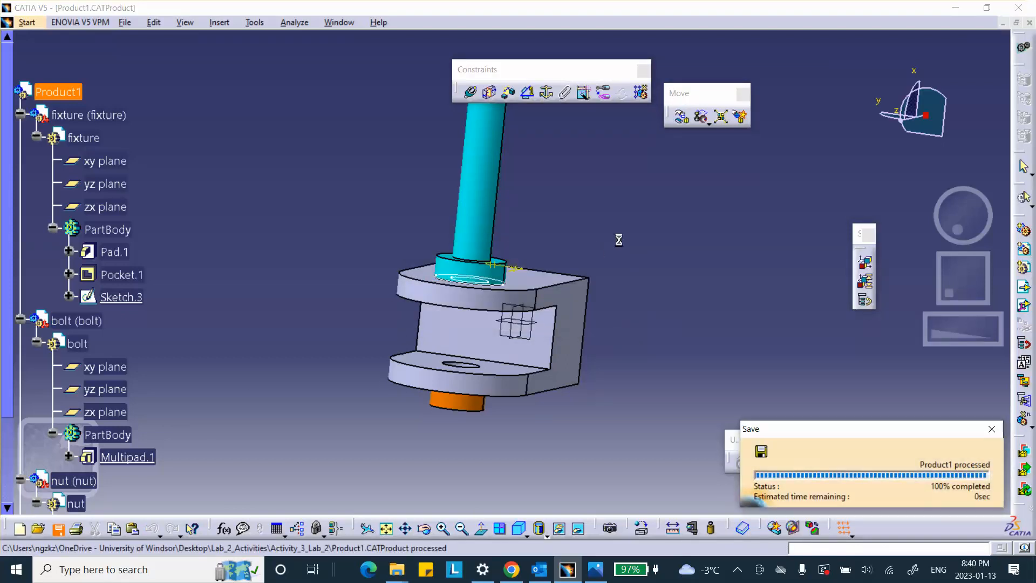
Step: Fix the fixture component in place with a Fix constraint
middle_drag(613, 202, 446, 223)
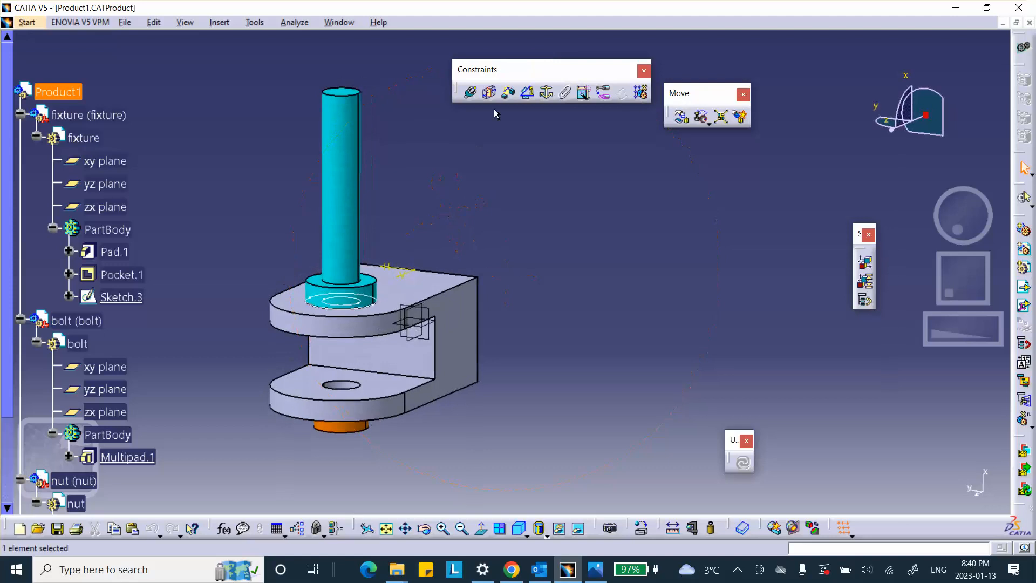
click(547, 92)
click(459, 302)
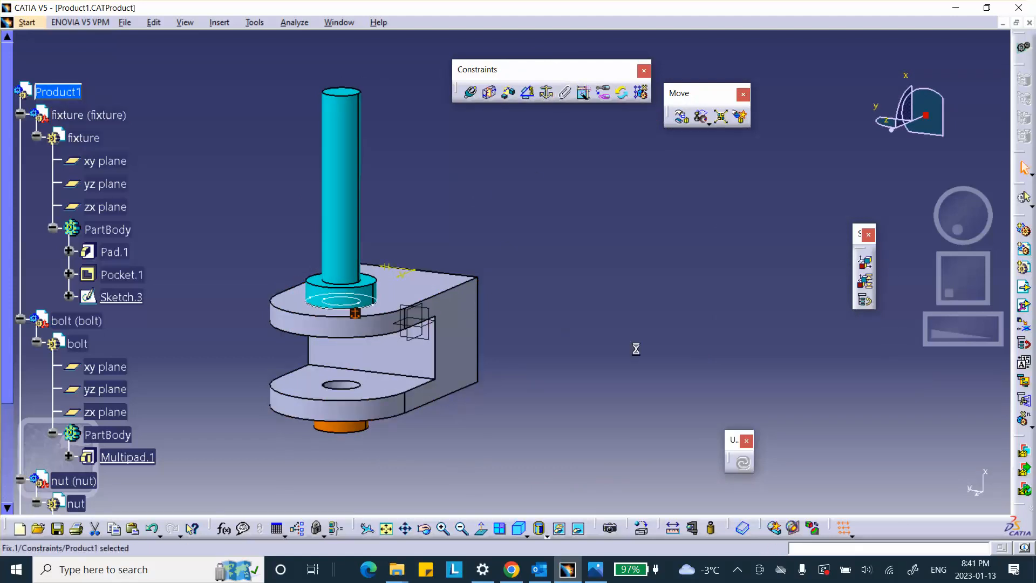
Step: Manipulate the bolt and the nut freehand along the X and Y axes to separate both from the fixture
click(681, 116)
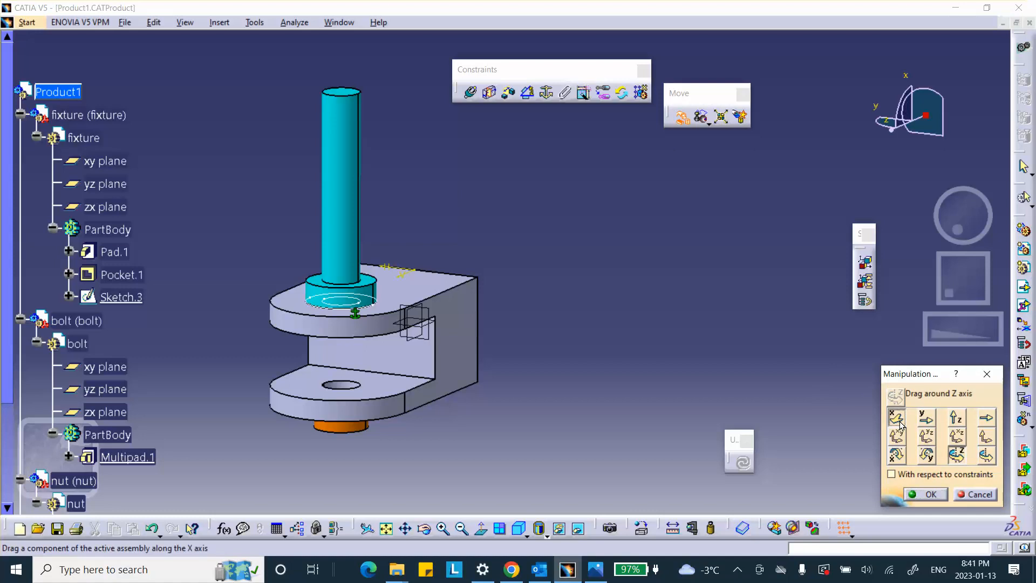
click(898, 422)
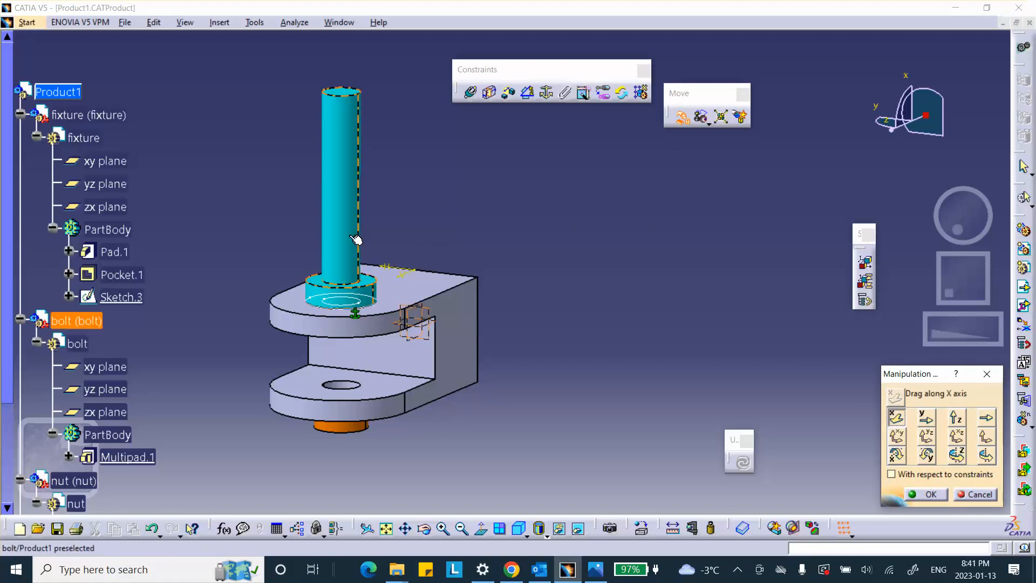
drag(358, 239, 579, 184)
click(926, 419)
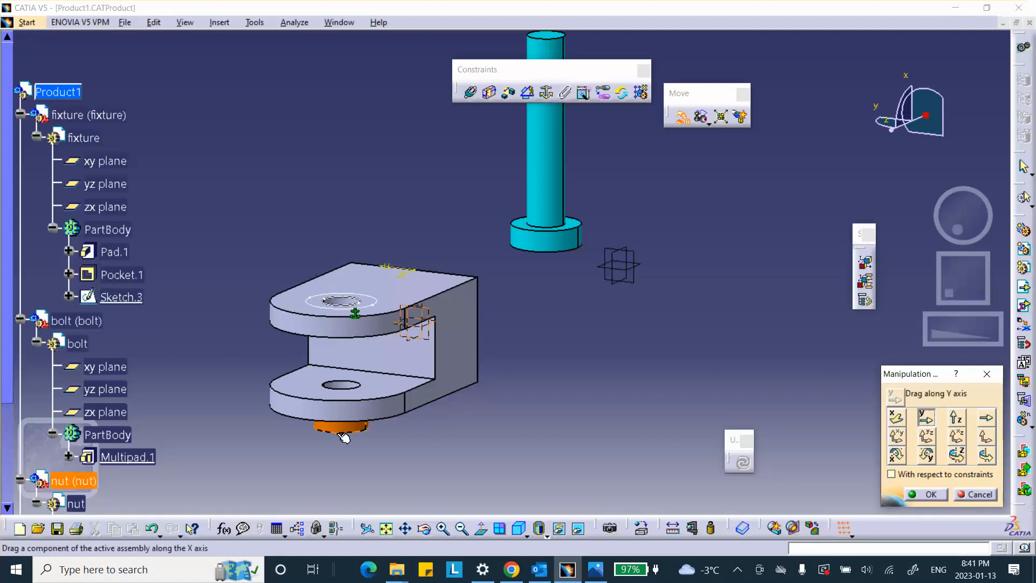
drag(343, 427, 628, 478)
click(930, 493)
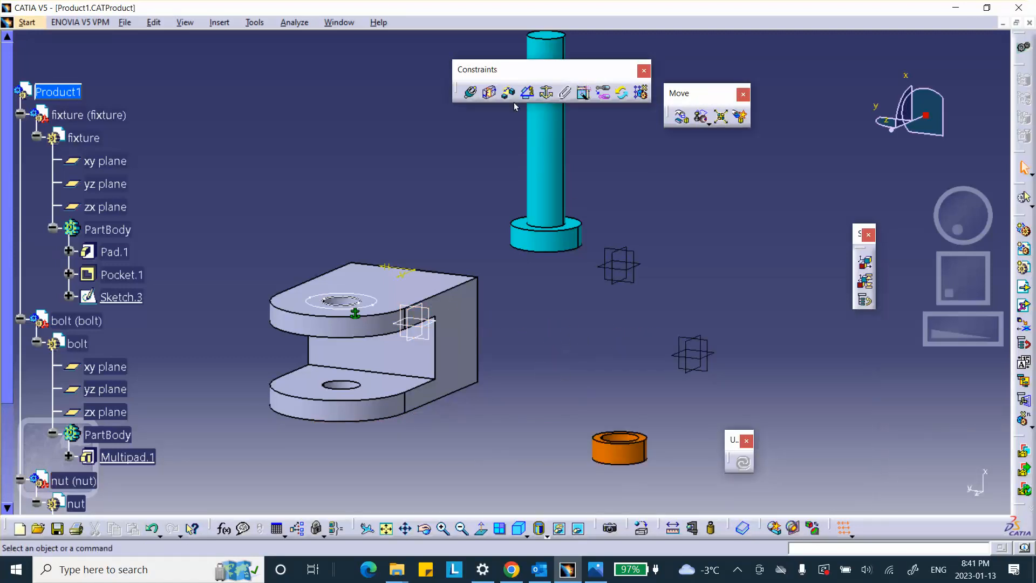
Step: Make the bolt's axis coincident with the axis of the fixture's lower lug hole and update the assembly
click(471, 100)
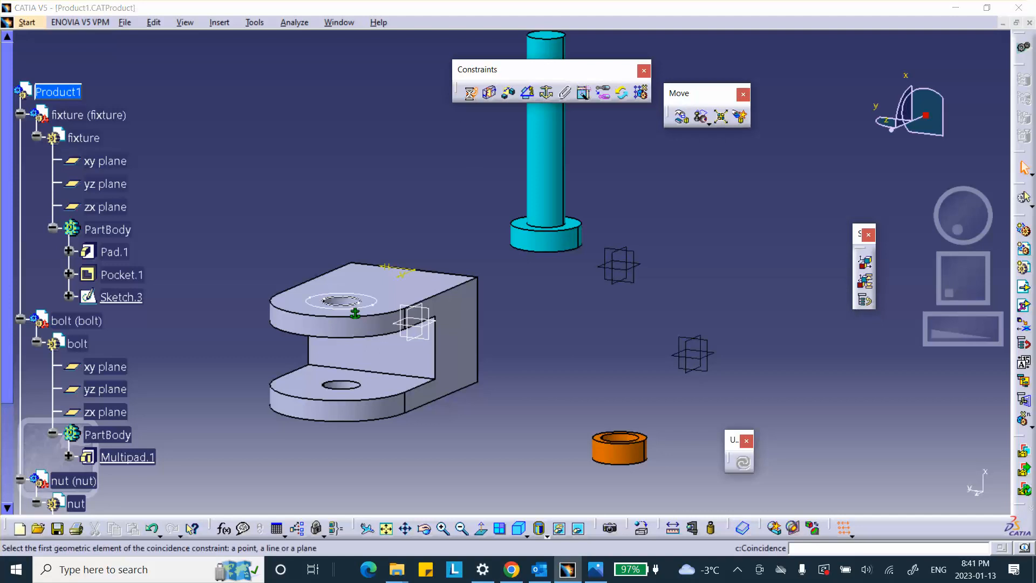
click(545, 162)
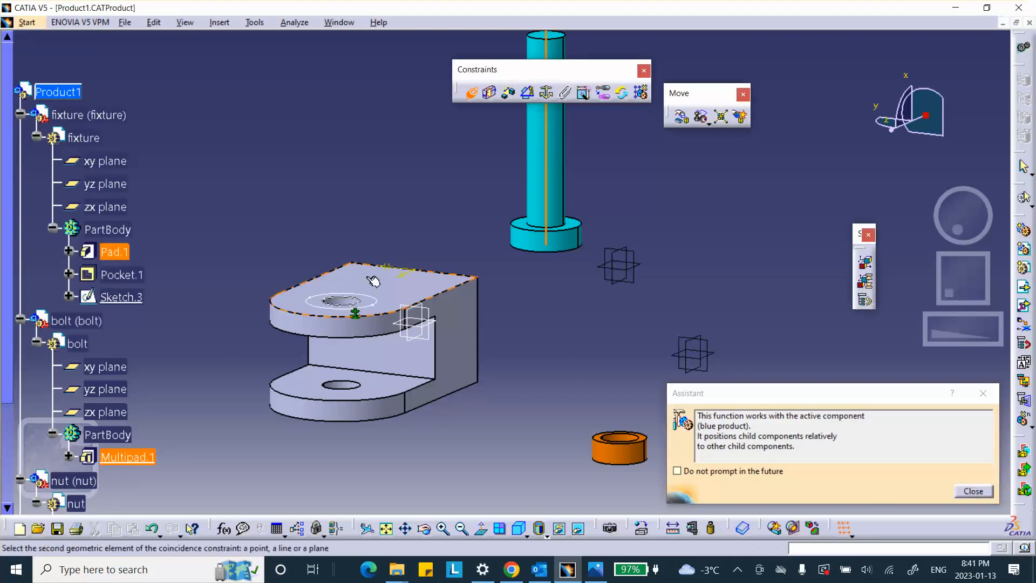
click(345, 388)
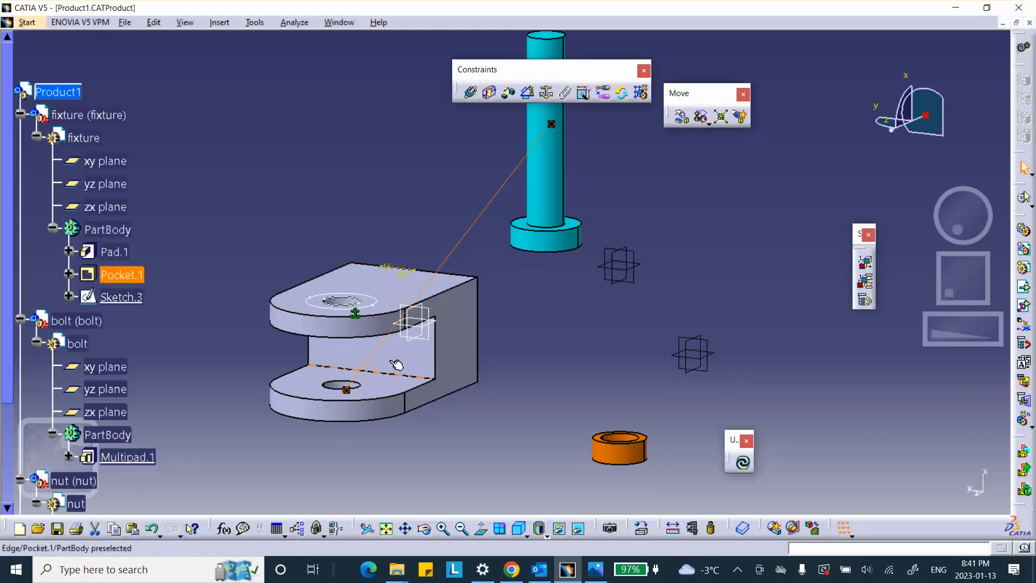
click(744, 463)
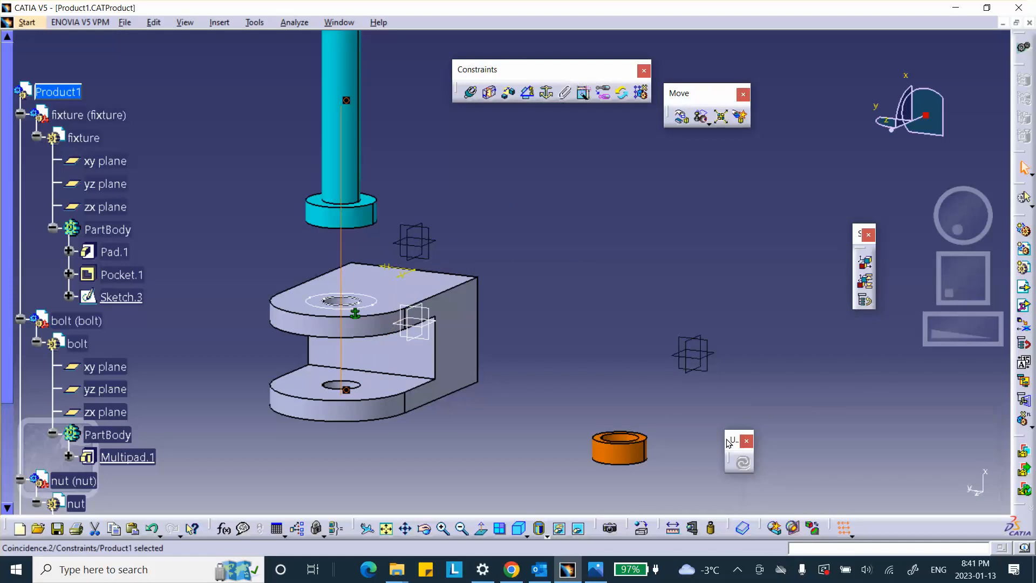
Step: Make the shank-side face of the bolt head coincident with the fixture's upper outer face, orientation Same, and update the assembly
click(469, 91)
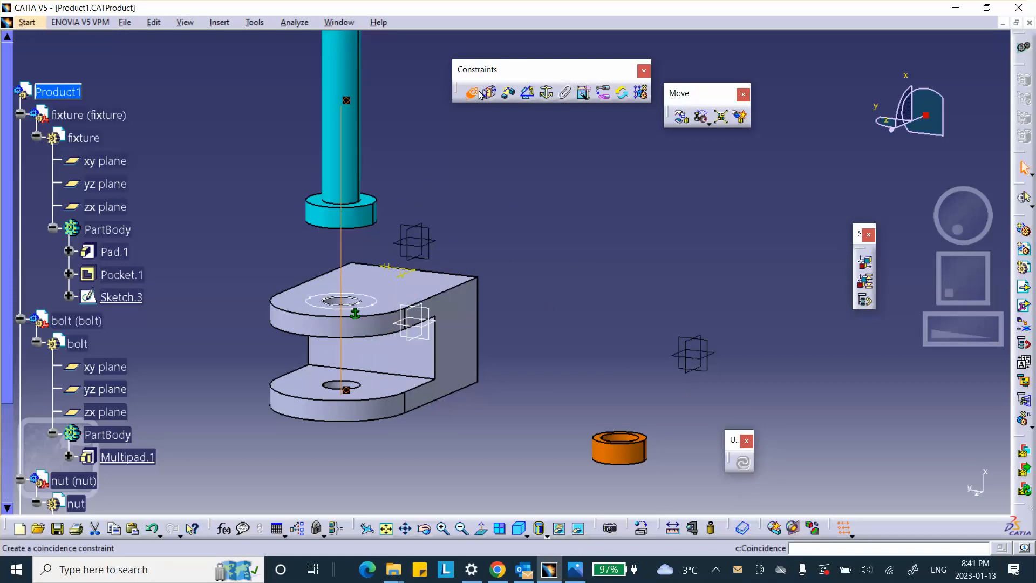
click(373, 206)
click(369, 290)
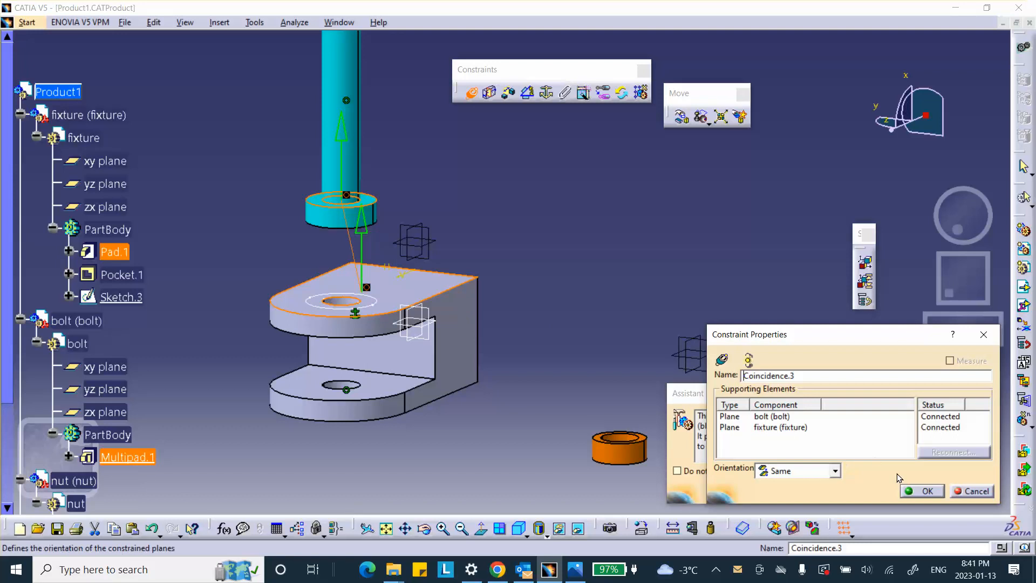
click(921, 490)
click(743, 462)
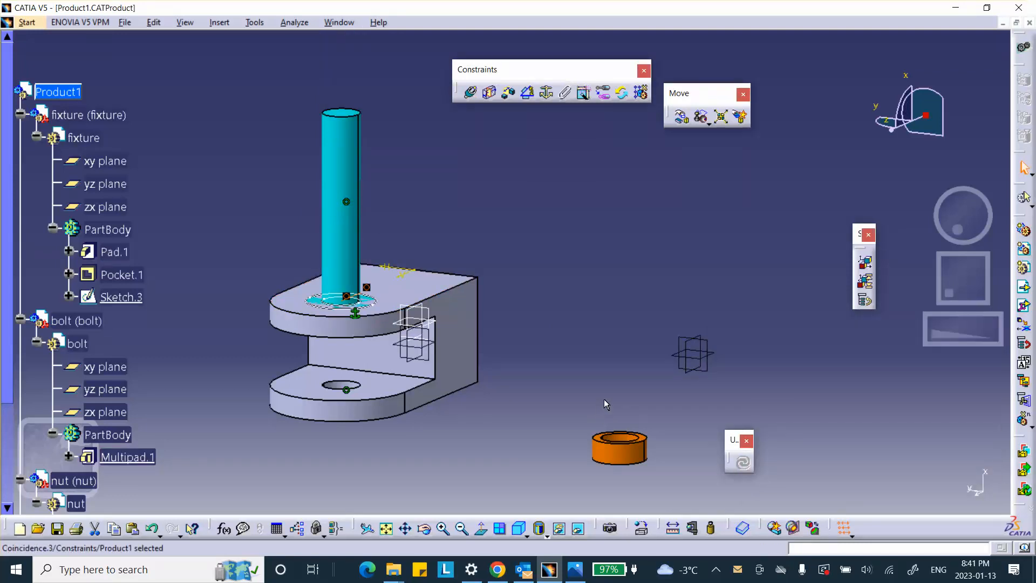
Step: Reverse the orientation of the bolt-to-fixture face coincidence so the shank points down through the holes, and update the assembly
scroll(187, 329, down, 6)
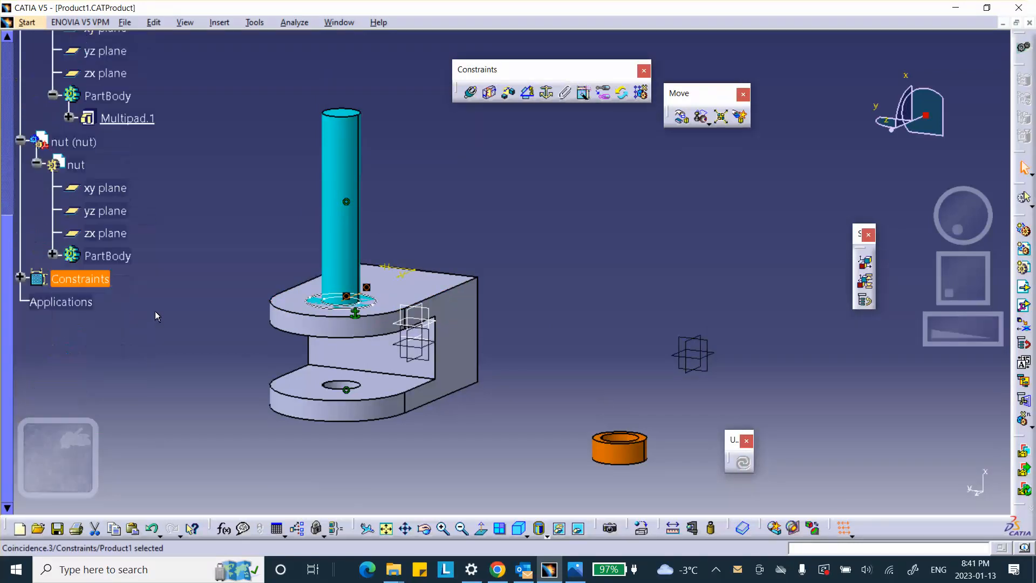
click(20, 229)
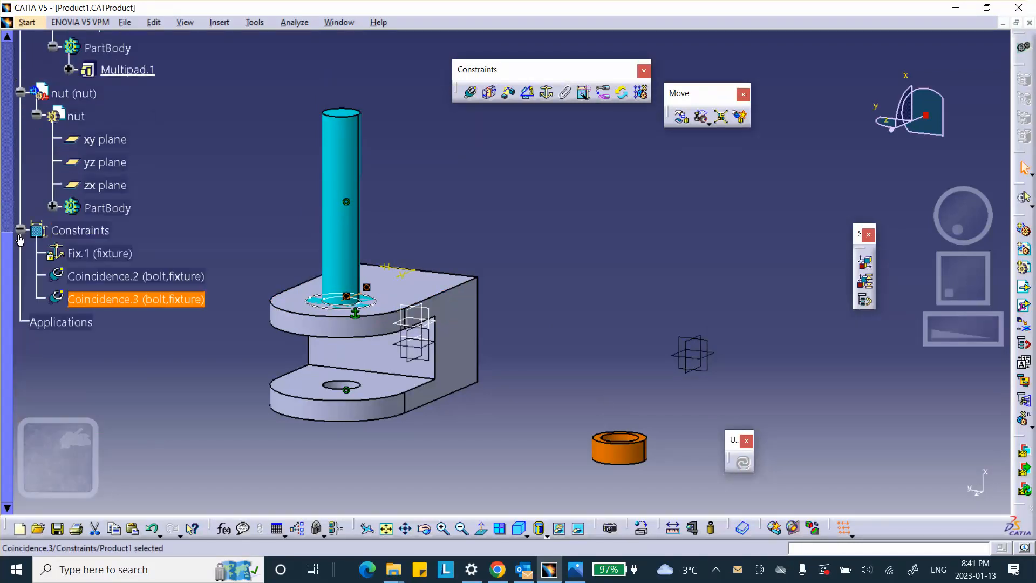
double_click(112, 299)
click(368, 231)
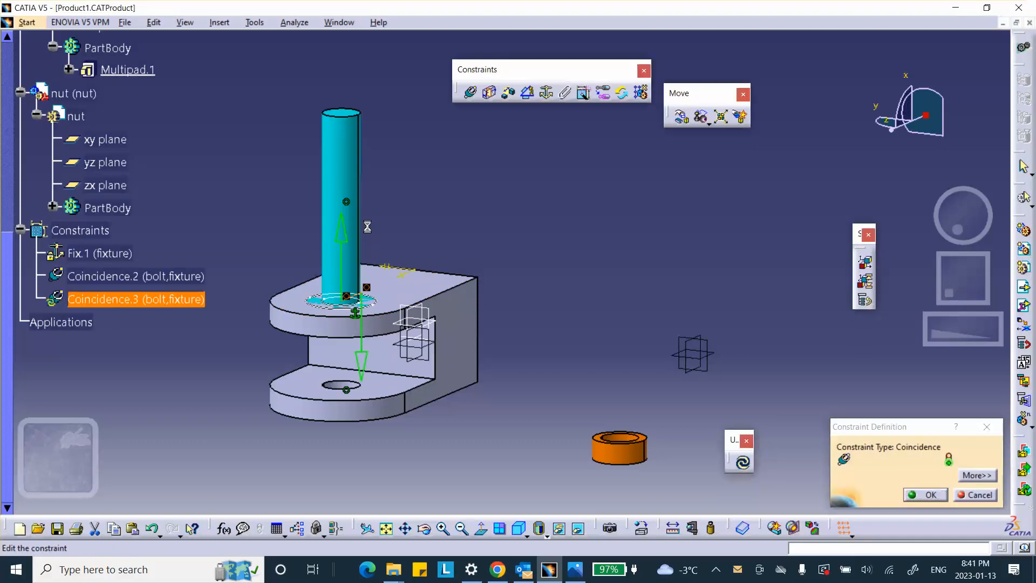
click(940, 494)
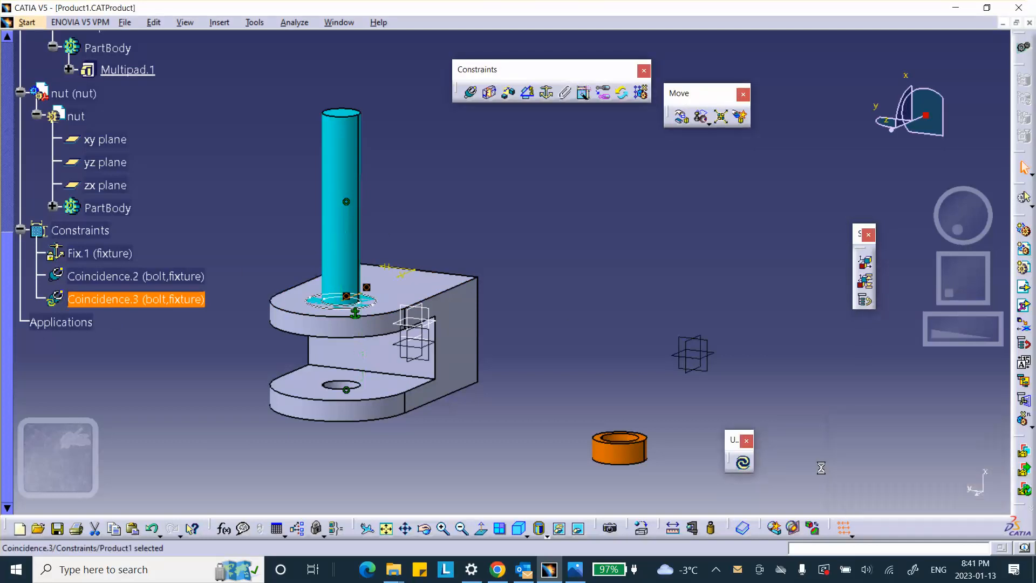
click(742, 463)
Step: Make the nut's axis coincident with the bolt's axis
middle_drag(490, 418, 510, 341)
scroll(413, 381, up, 1)
middle_drag(411, 381, 470, 295)
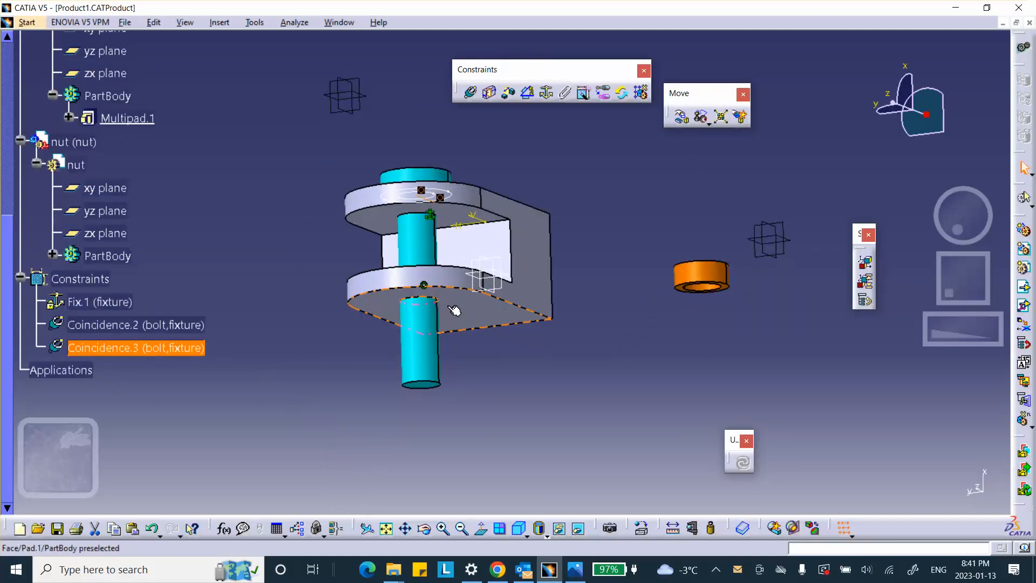
middle_drag(530, 186, 585, 184)
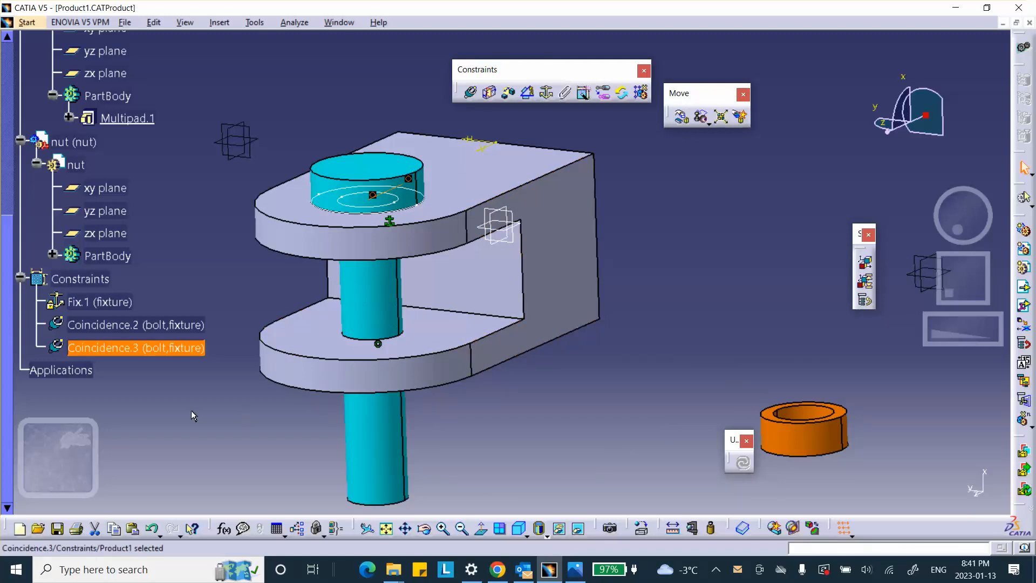
click(472, 95)
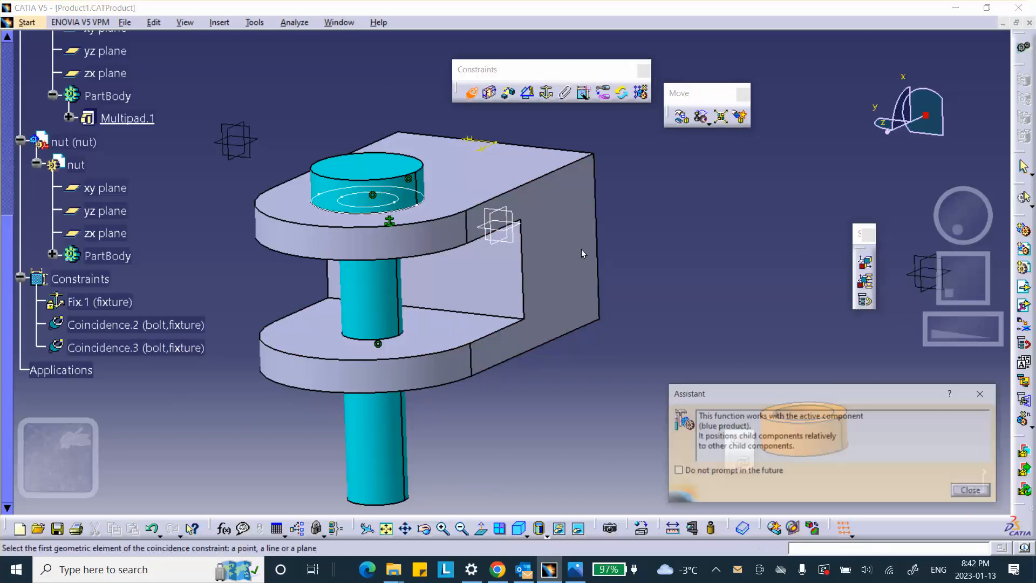
drag(825, 387, 812, 181)
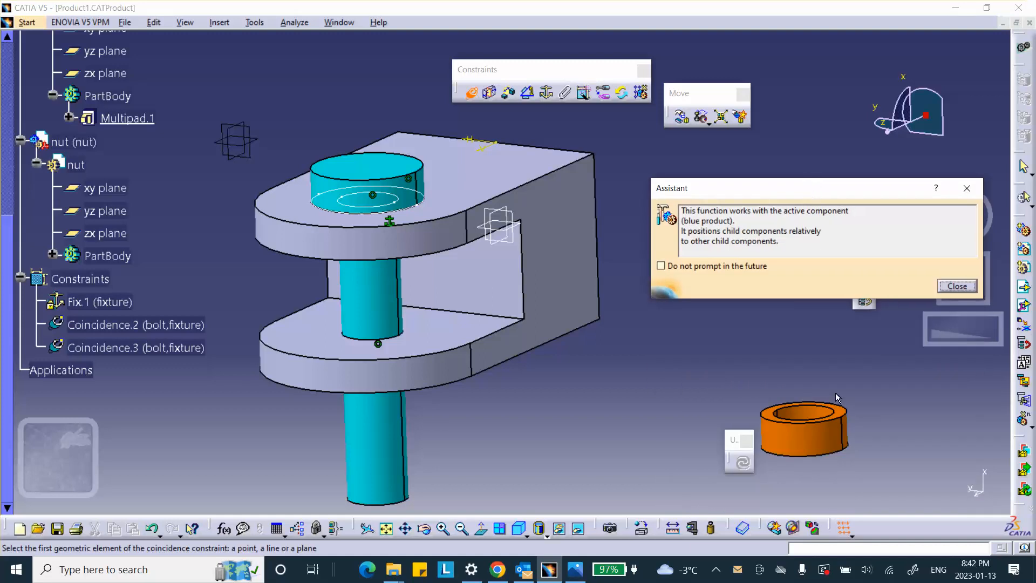
click(806, 424)
click(384, 470)
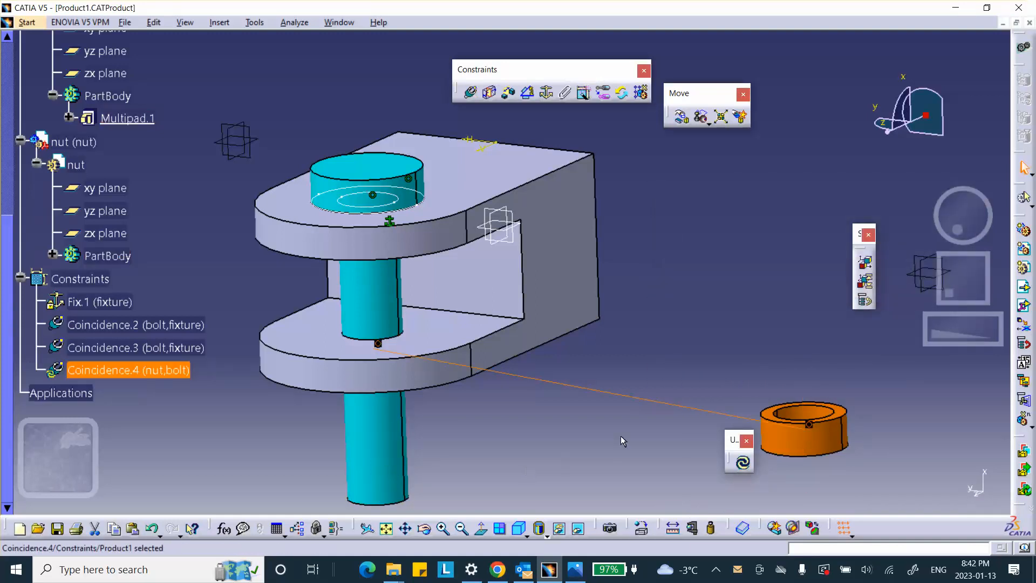
Step: Make the nut's upper face coincident with the fixture's bottom face, orientation Opposite, and update the assembly
middle_drag(652, 422, 642, 283)
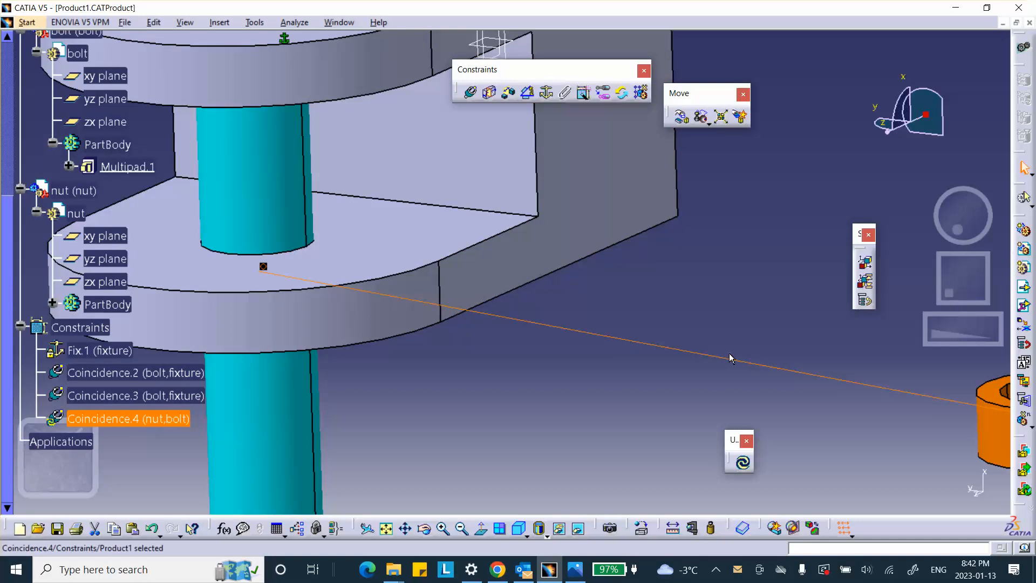
middle_drag(748, 328, 701, 330)
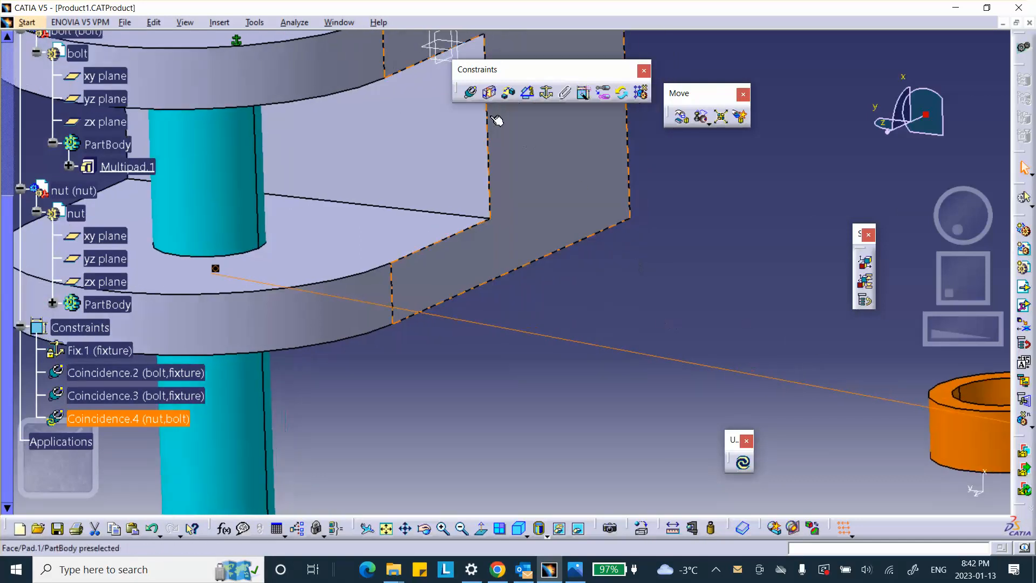
click(471, 95)
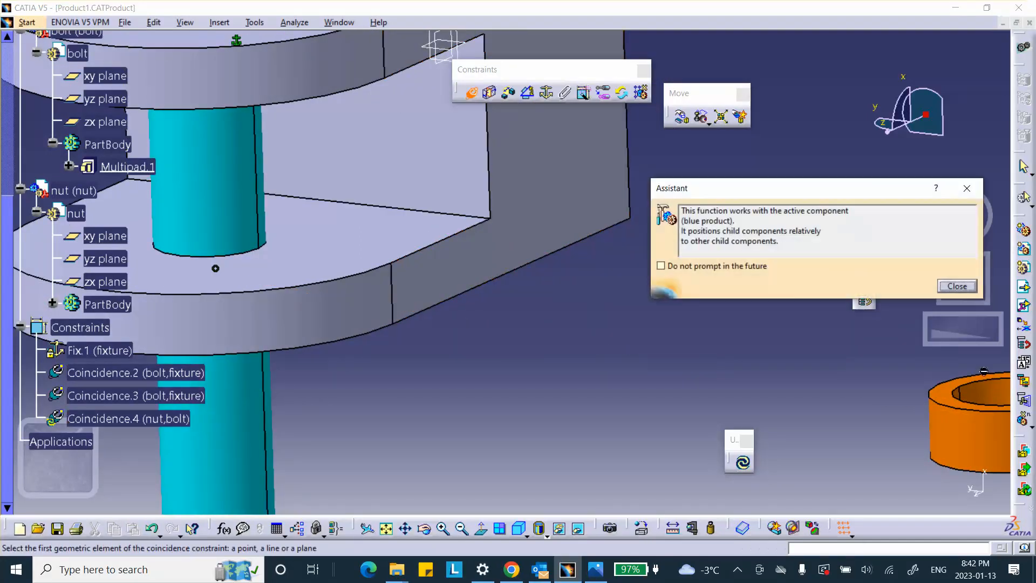
click(954, 400)
middle_drag(563, 399, 475, 288)
click(466, 284)
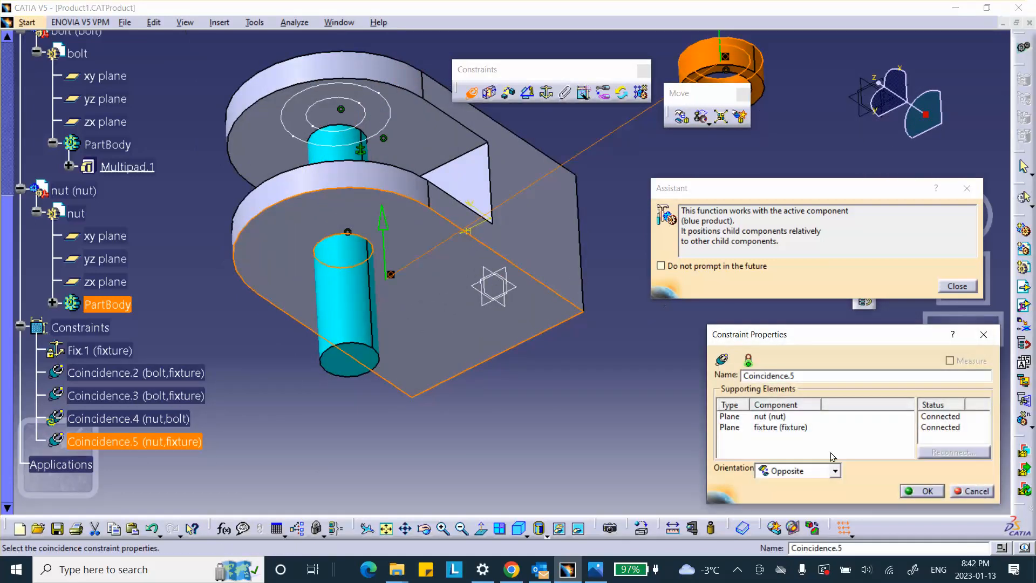
click(924, 490)
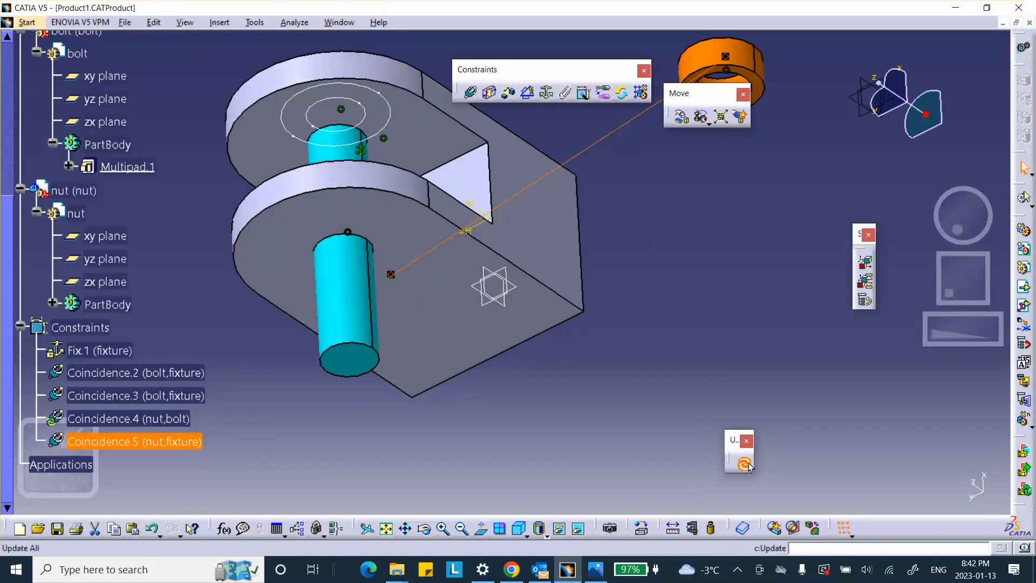
click(747, 465)
Step: Check the seated nut from the side and save the assembly
middle_drag(586, 306, 843, 246)
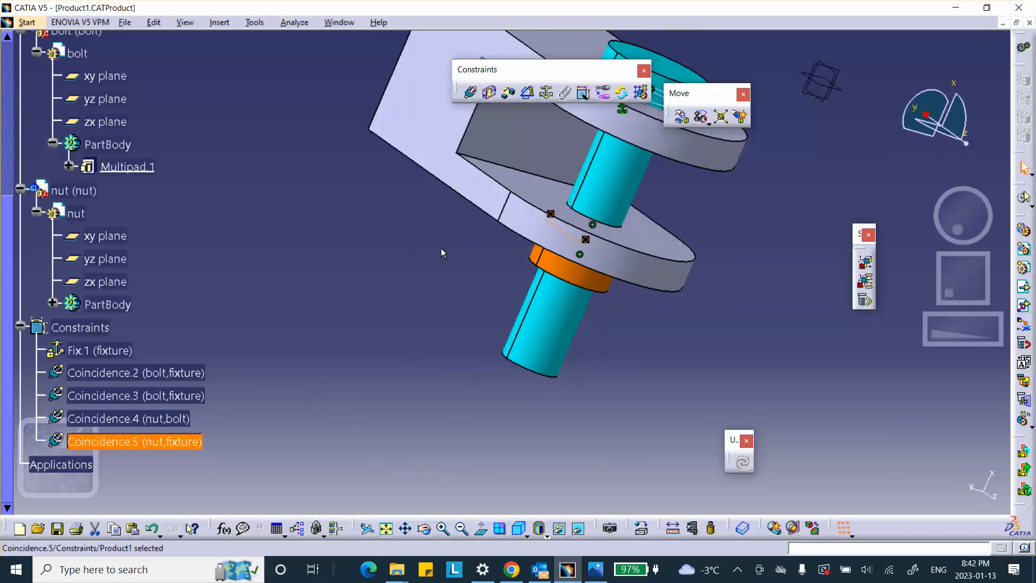
middle_drag(441, 249, 486, 264)
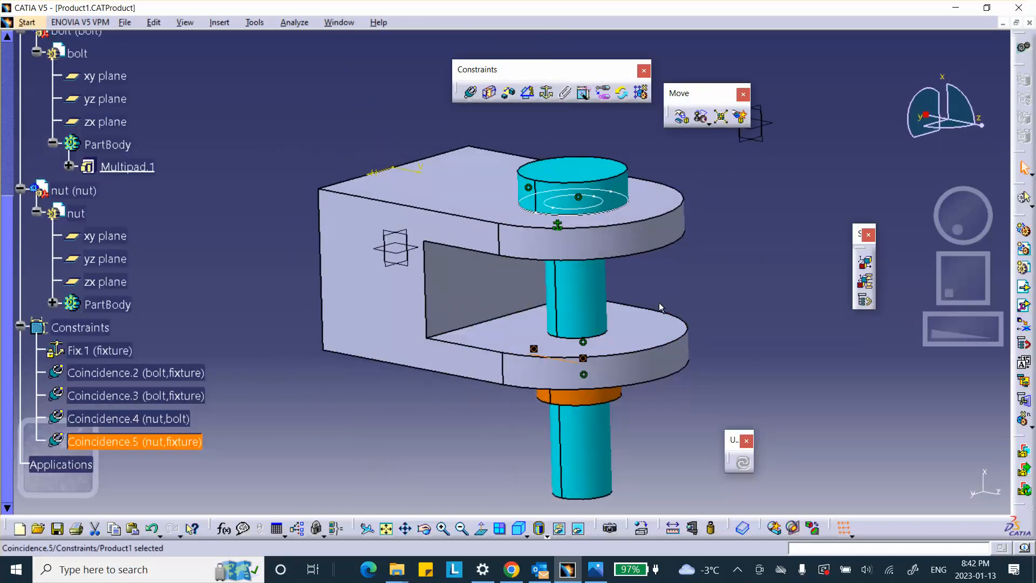
scroll(159, 258, up, 10)
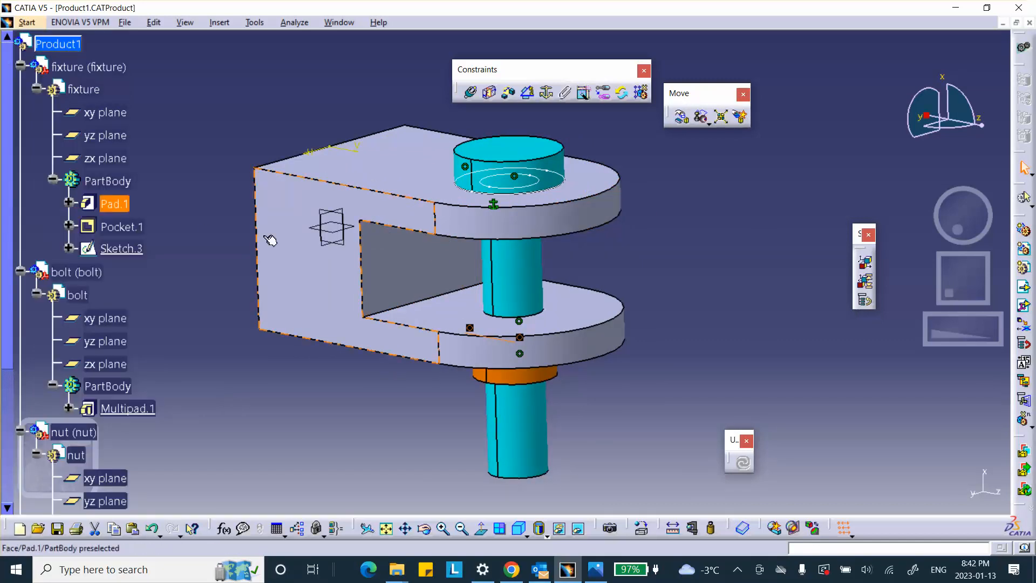
click(57, 528)
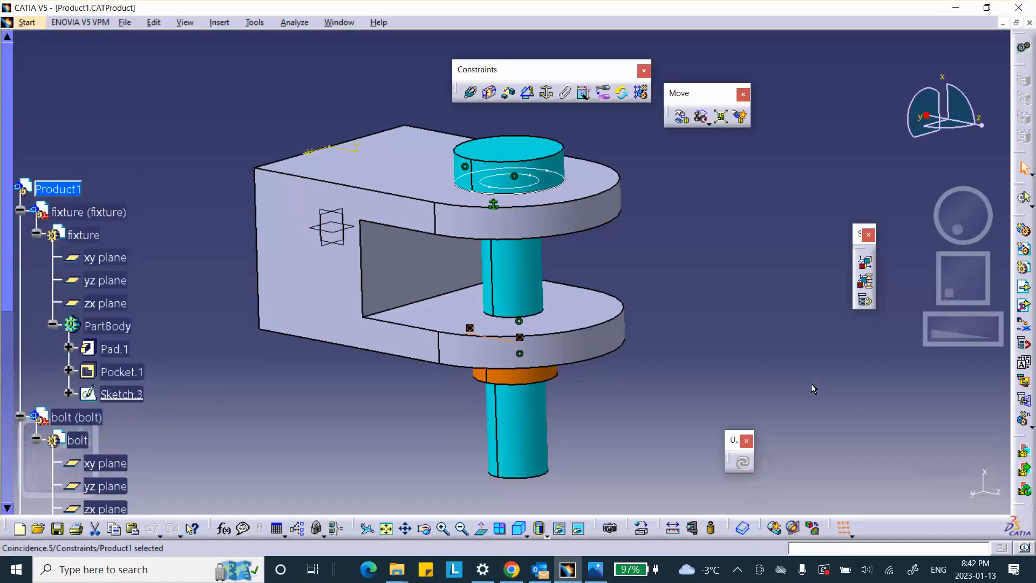
Step: Manipulate the bolt freely, moving it upward along the X axis and out of the fixture along the Y axis
click(681, 117)
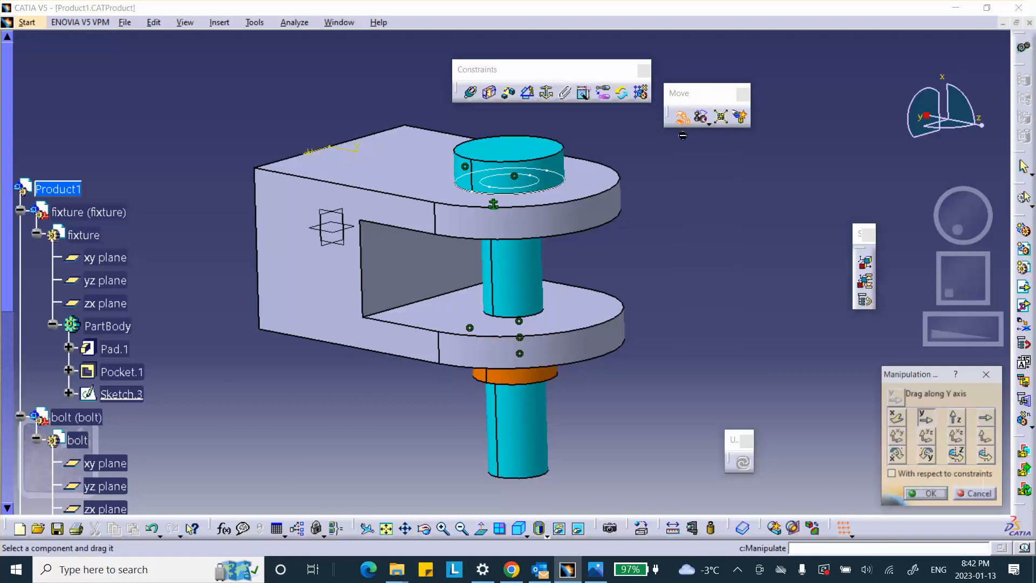
click(900, 421)
drag(541, 279, 720, 146)
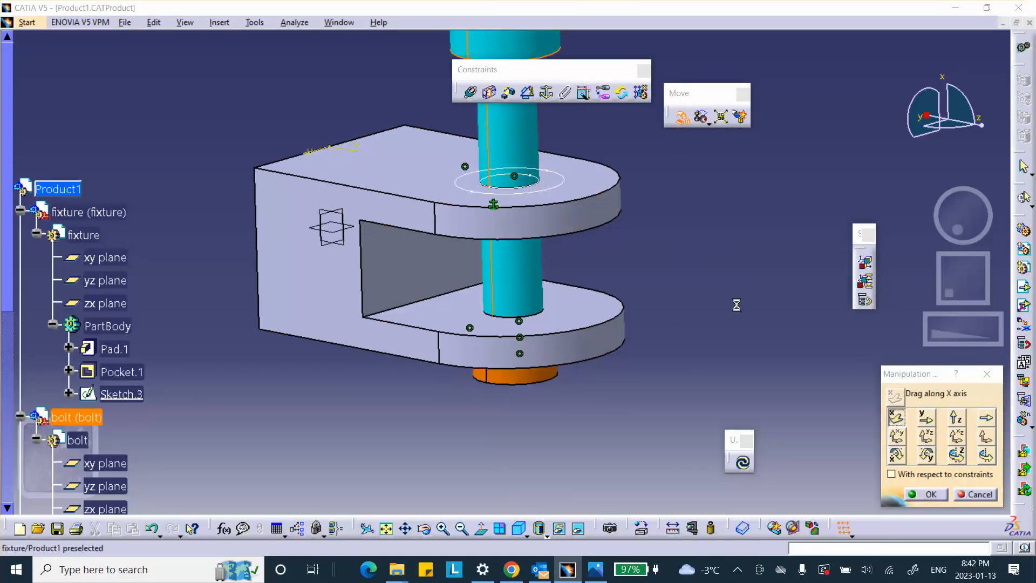
click(926, 419)
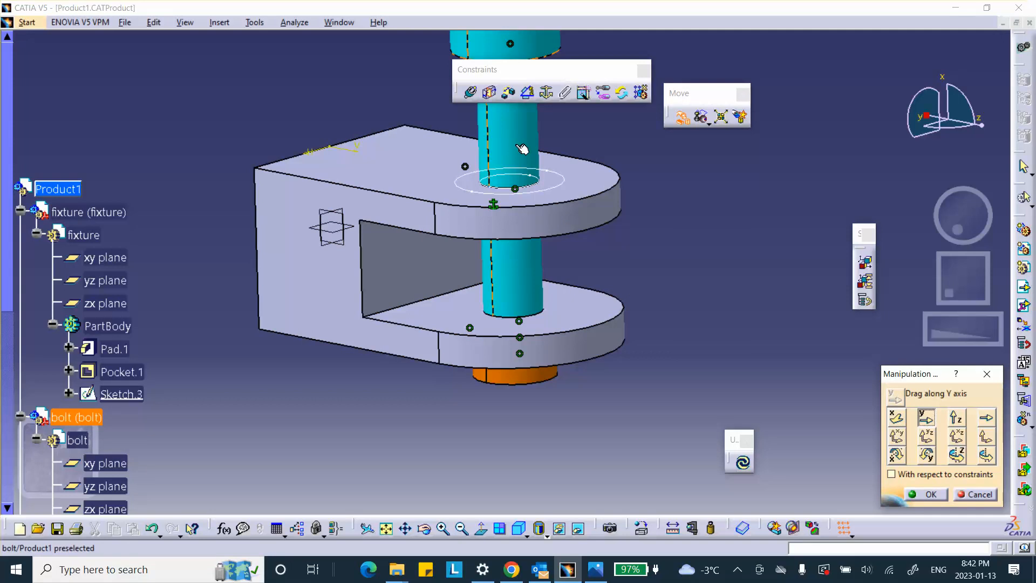
drag(522, 147, 843, 183)
Step: Move the nut away from beneath the fixture along the Y axis and rotate it around the X and Y axes
drag(556, 386, 423, 373)
click(896, 454)
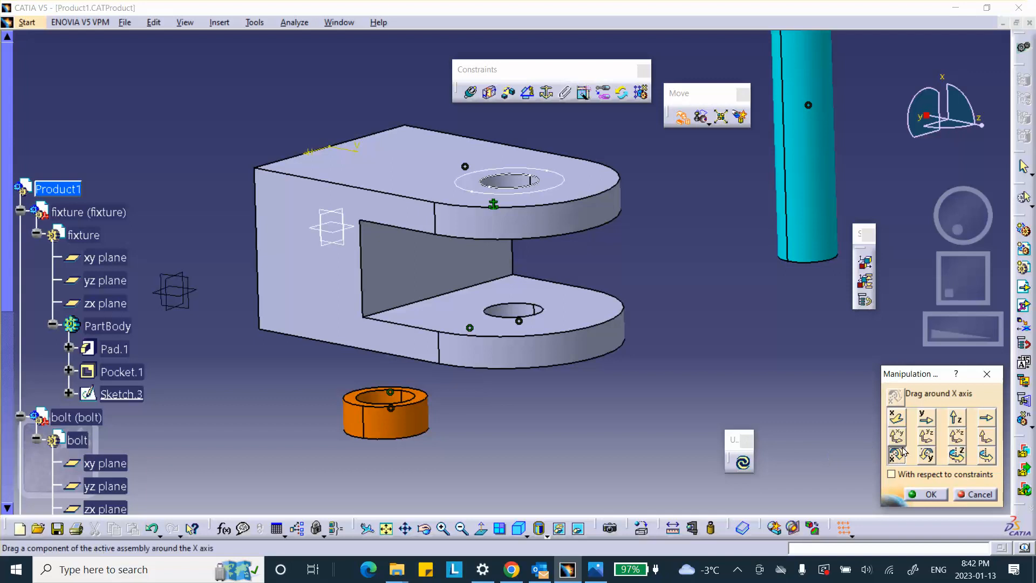
drag(437, 425, 478, 499)
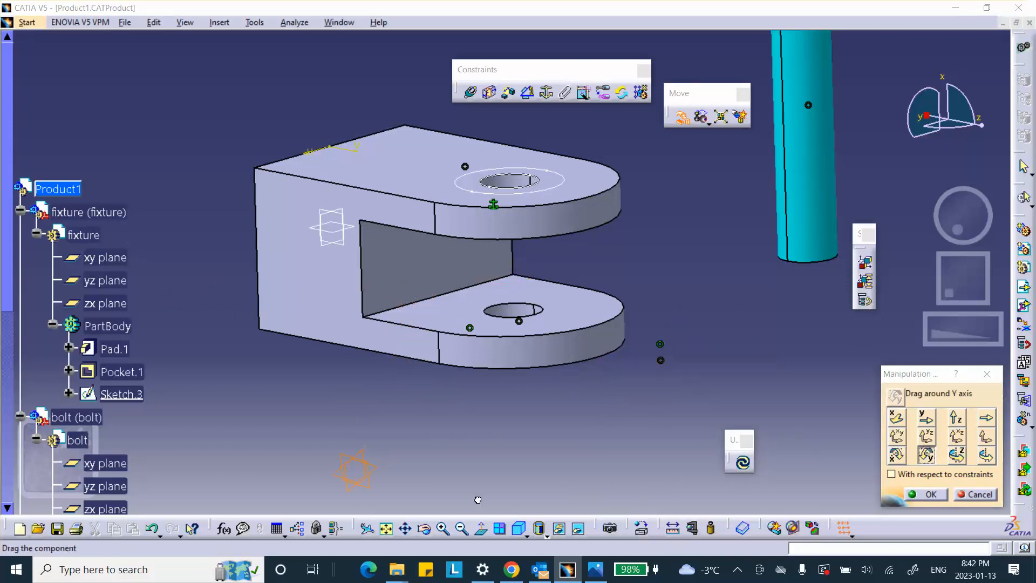
middle_drag(473, 448, 445, 418)
Step: Rotate the bolt around the Z axis so it tilts beside the fixture, and finish the manipulation
middle_drag(616, 329, 591, 395)
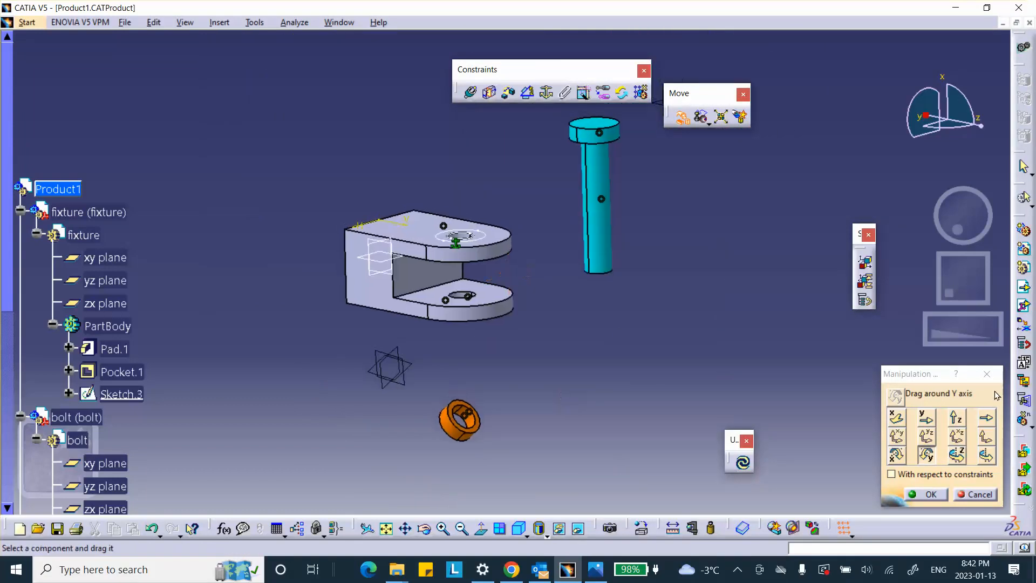
click(956, 454)
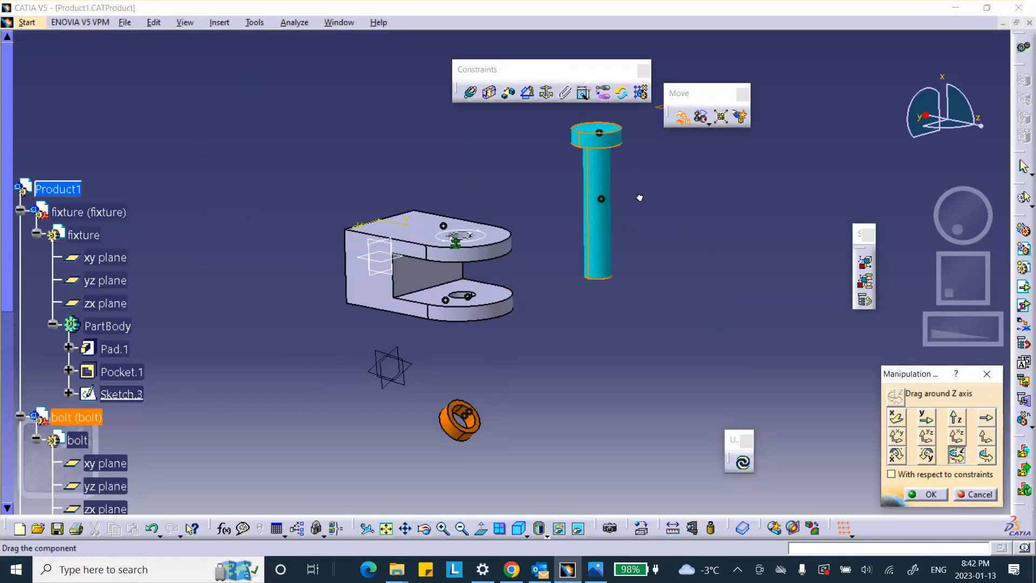
drag(640, 198, 620, 421)
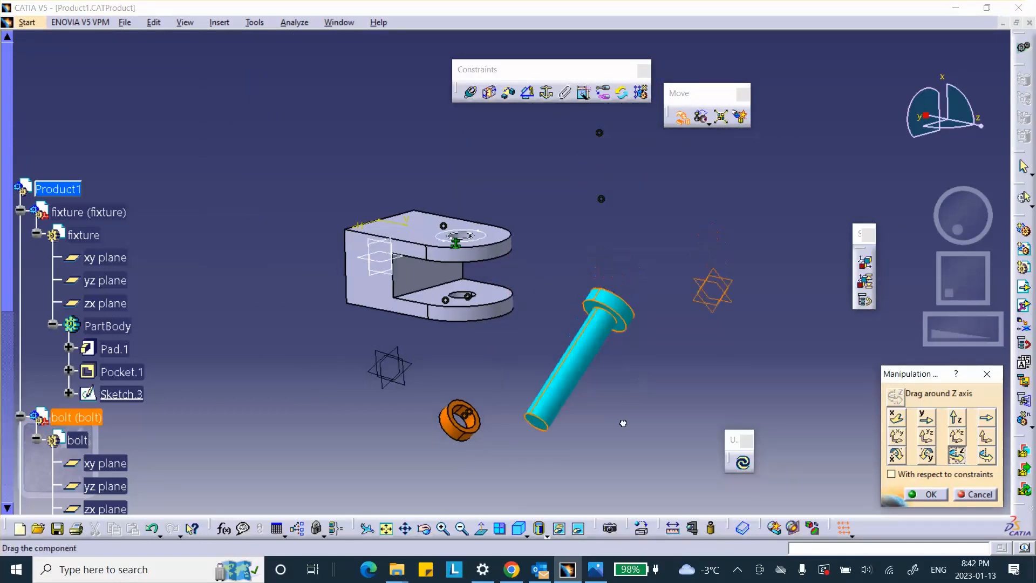
click(930, 495)
Step: Update the assembly to return the bolt and nut to their constrained positions, and save the product
click(743, 465)
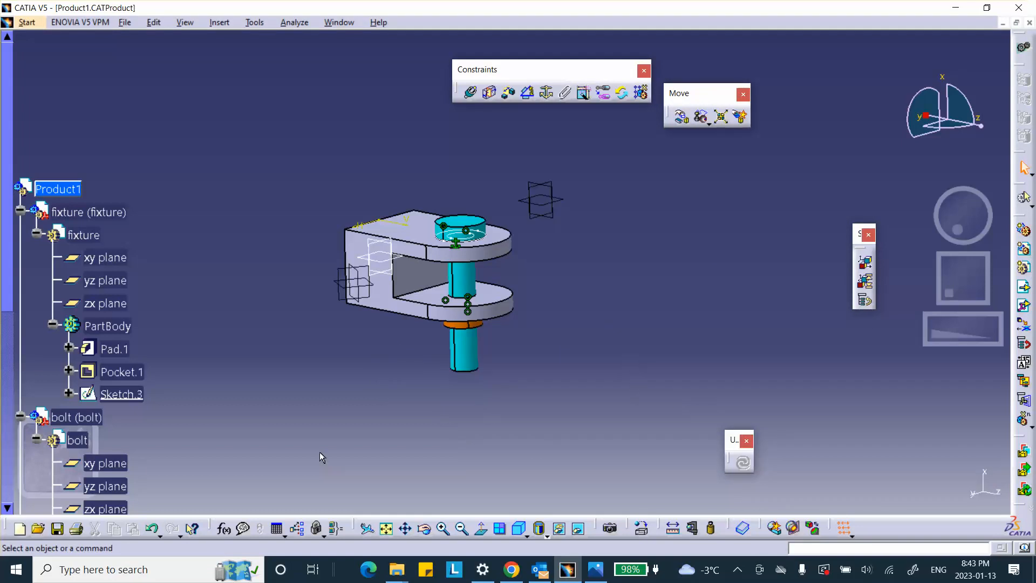
click(58, 530)
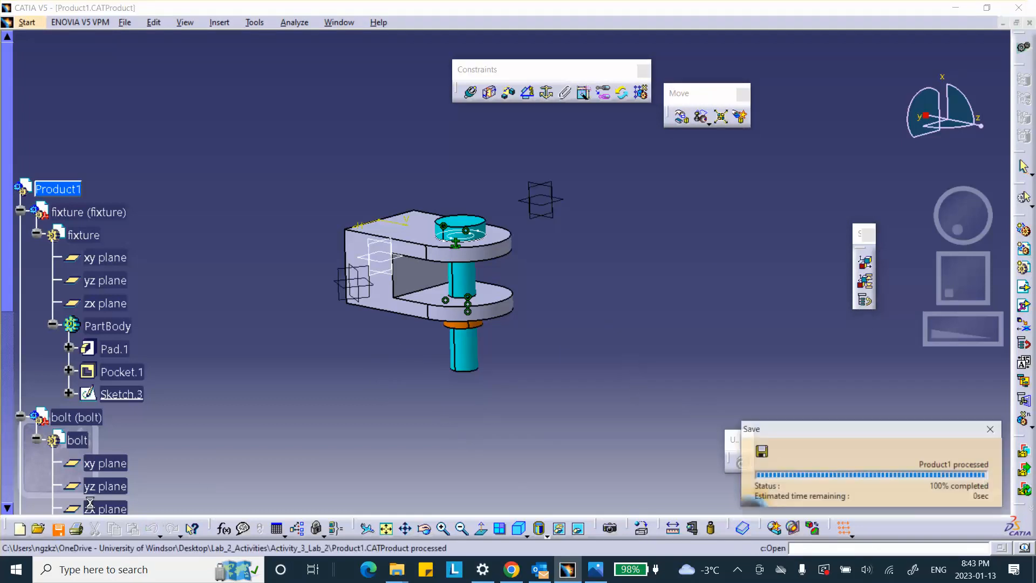